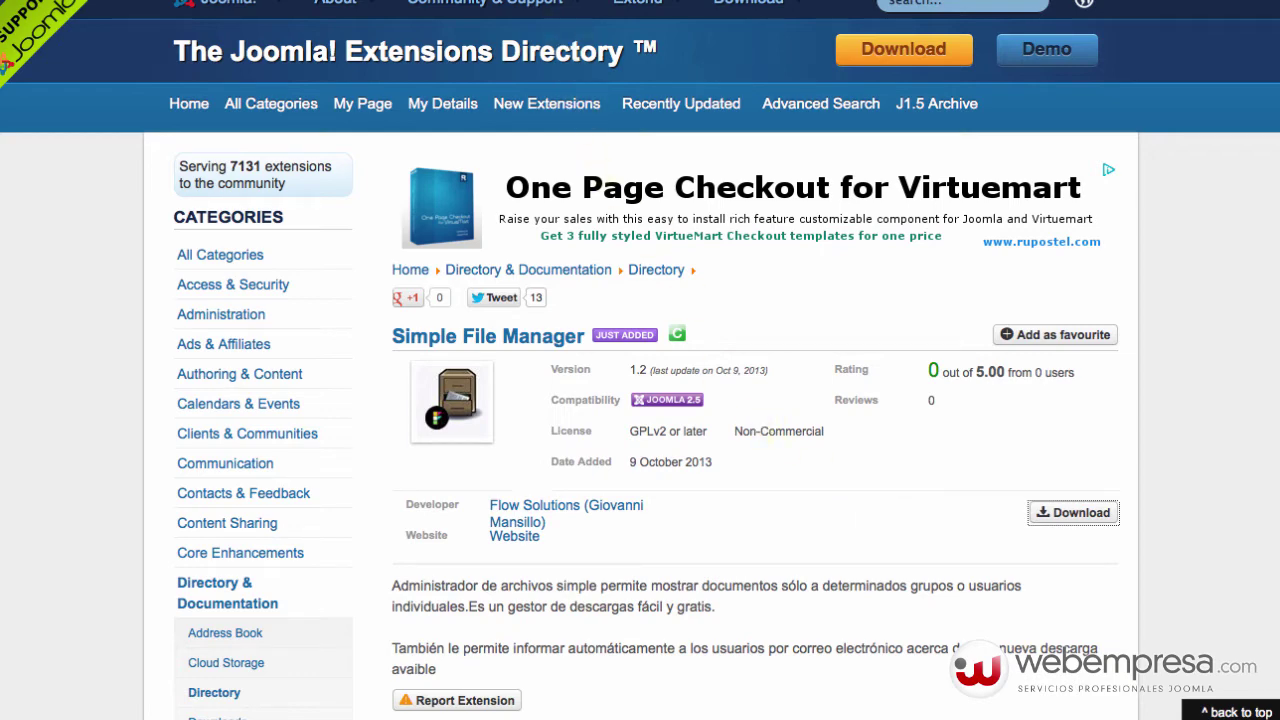
- Upload and install the com_simplefilemanager-1.2_es-ES.zip package from the 628 subfolder of 4 – TAREAS in the Joomla administration
{"action": "left_click", "coordinate": [575, 1]}
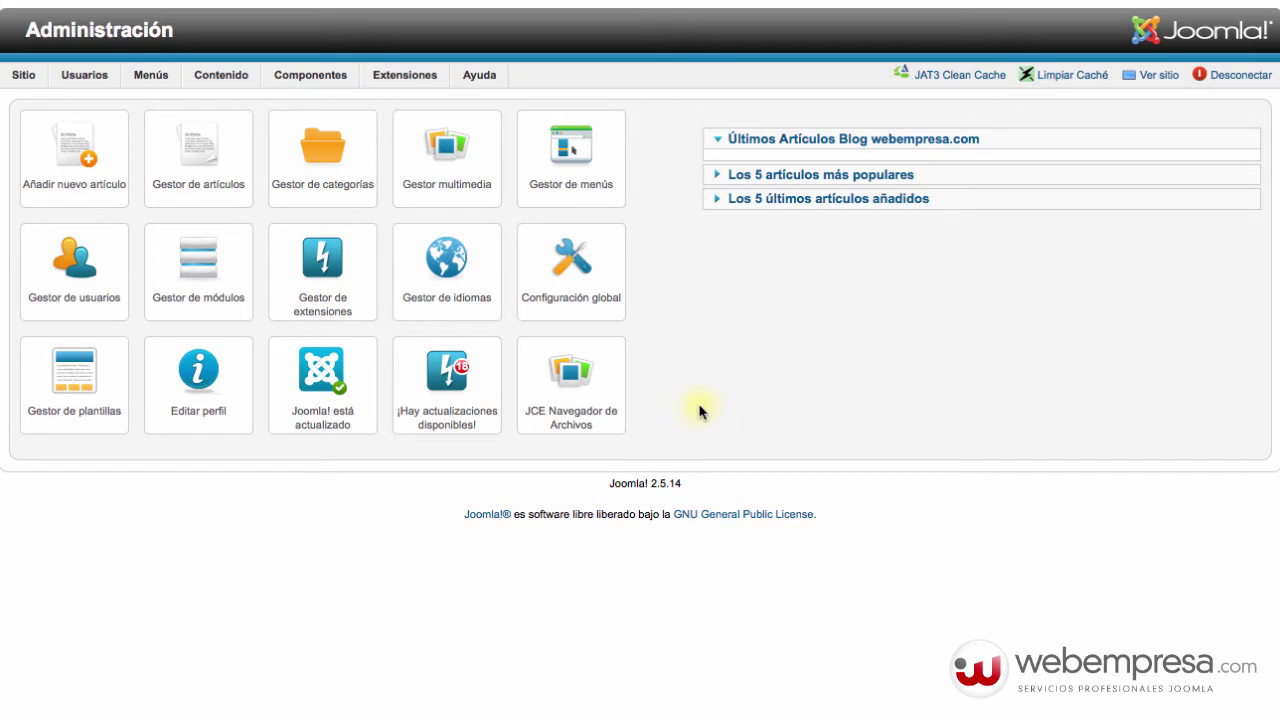
{"action": "mouse_move", "coordinate": [313, 82]}
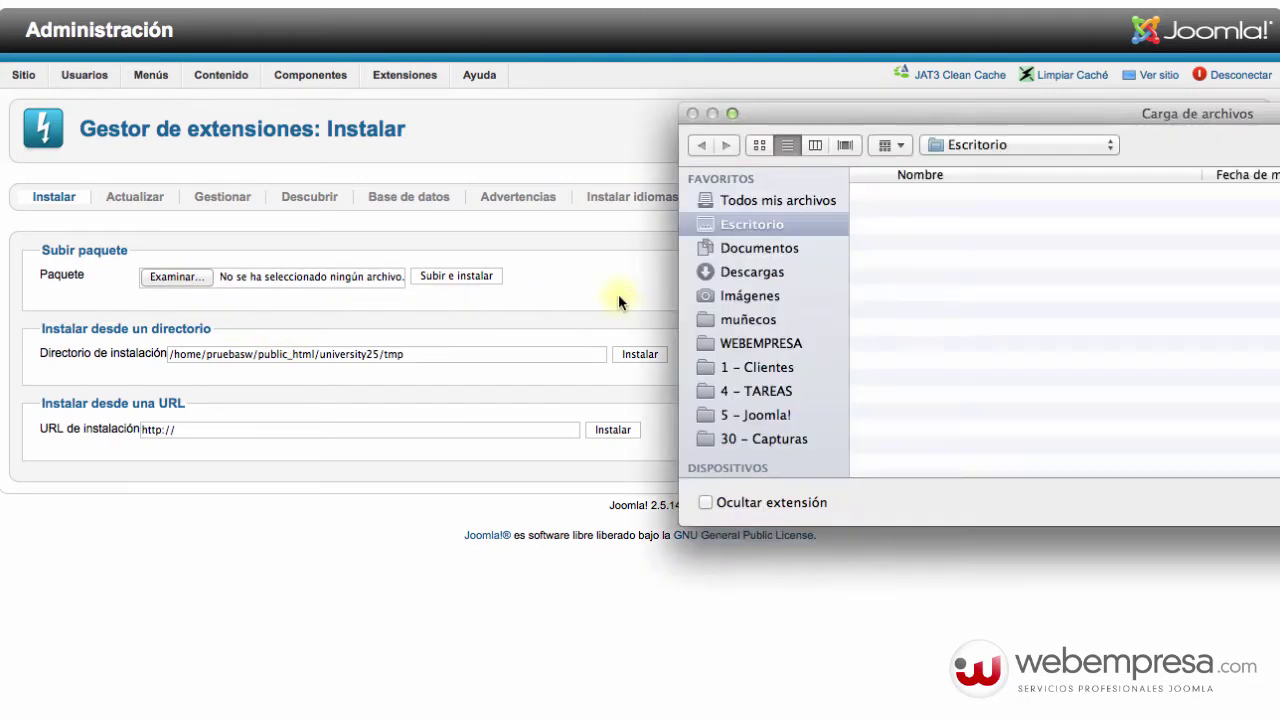
{"action": "left_click", "coordinate": [757, 391]}
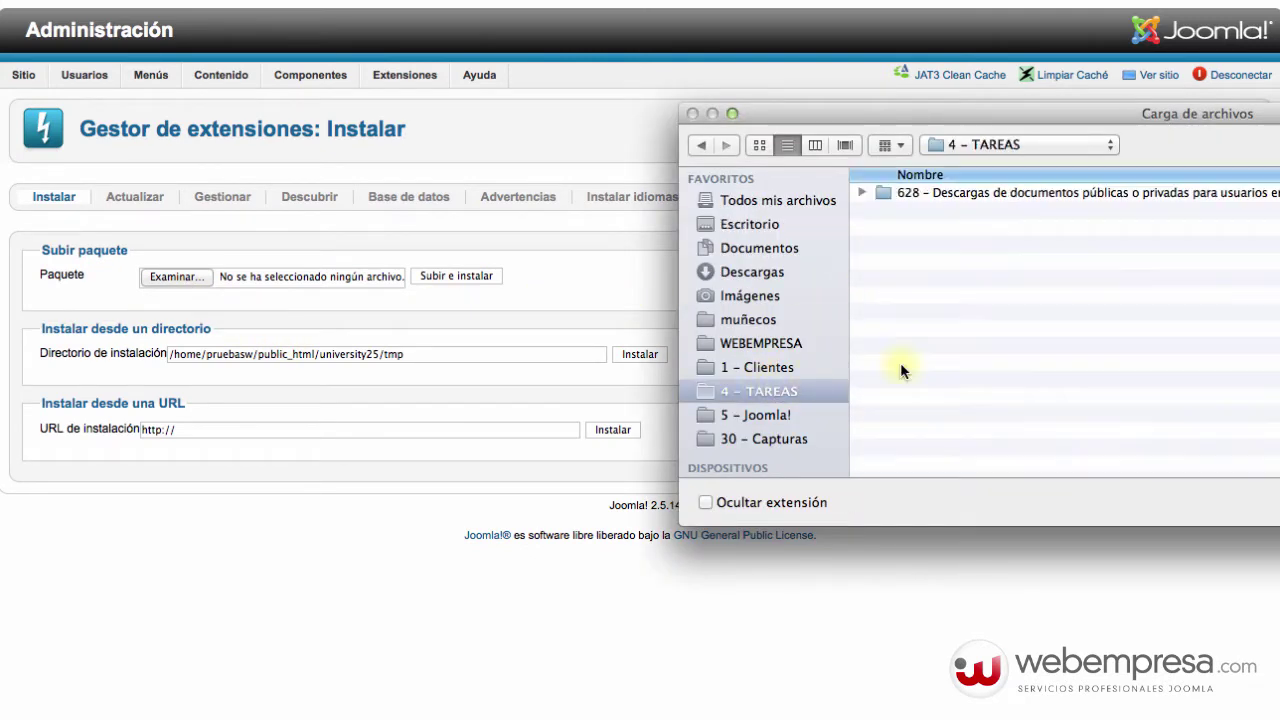
{"action": "double_click", "coordinate": [993, 191]}
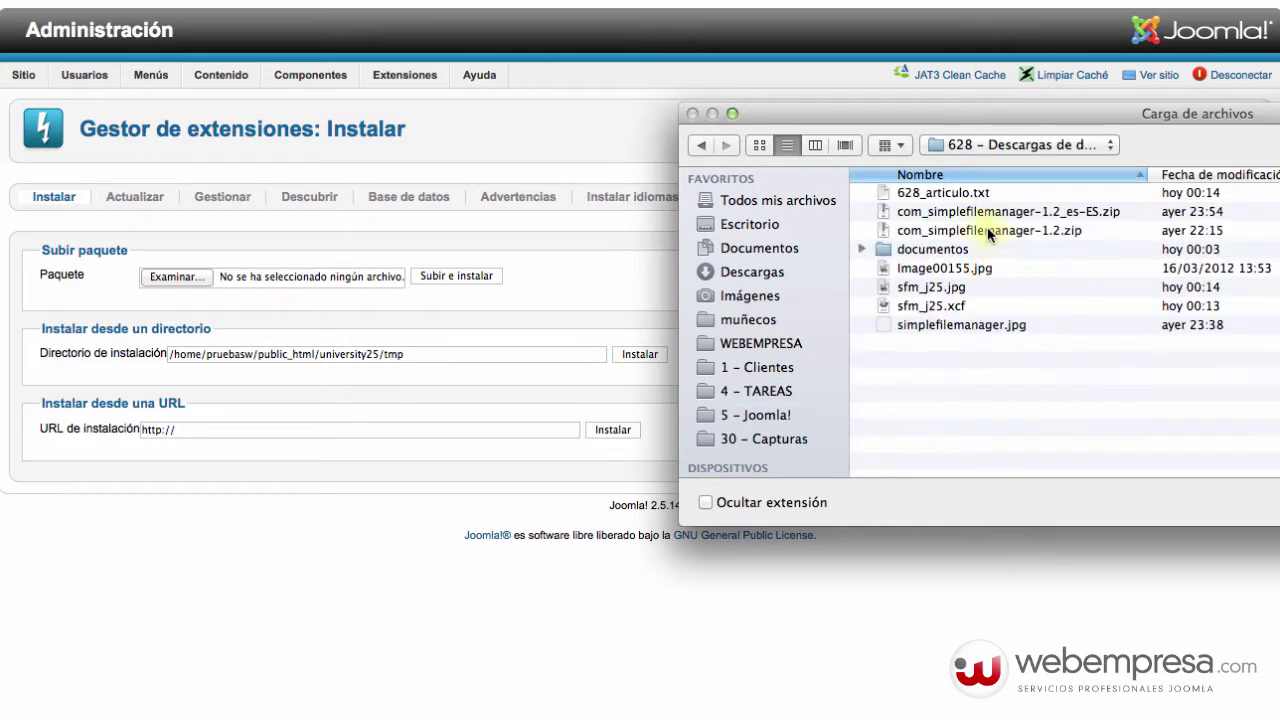
{"action": "left_click", "coordinate": [985, 217]}
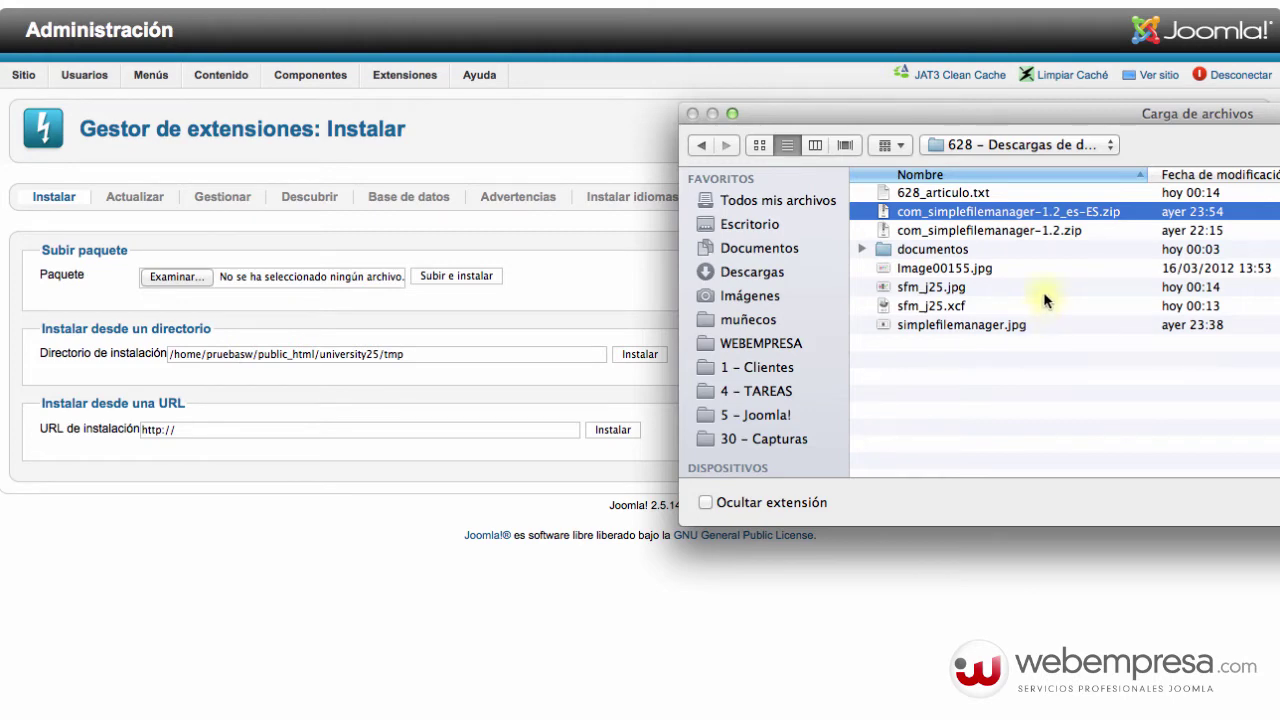
{"action": "left_click", "coordinate": [1006, 231]}
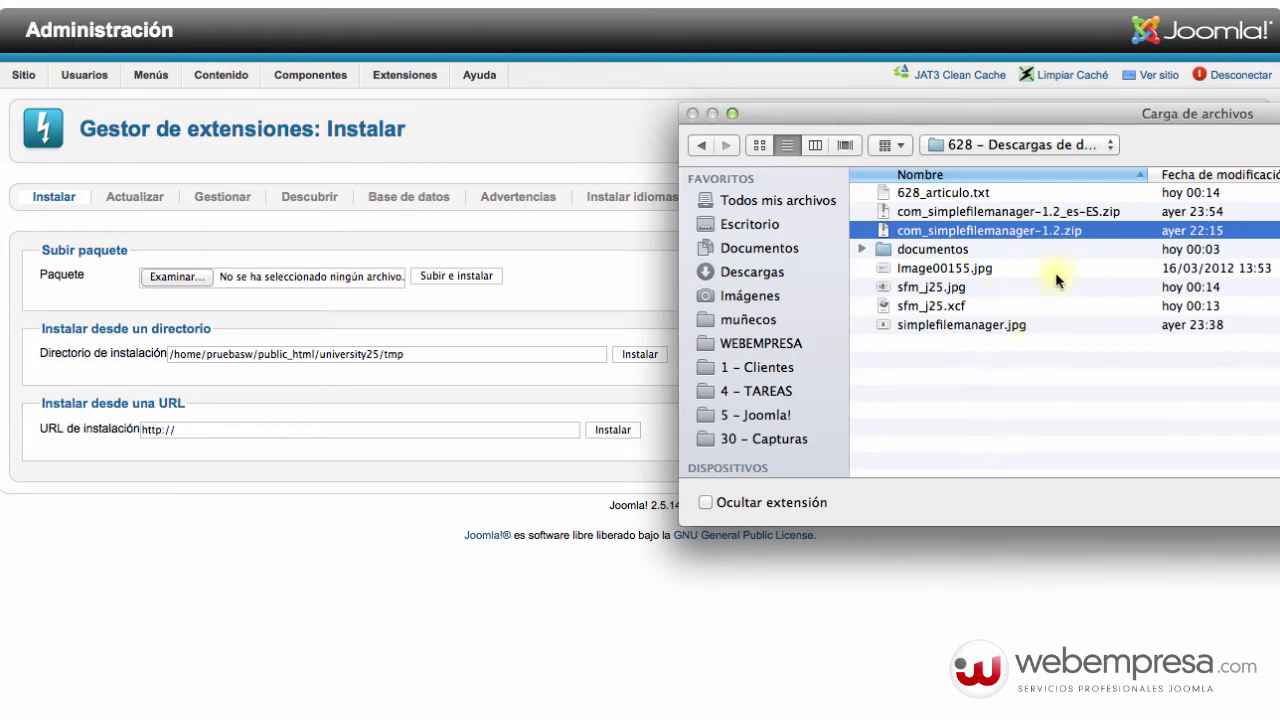
{"action": "left_click", "coordinate": [1042, 220]}
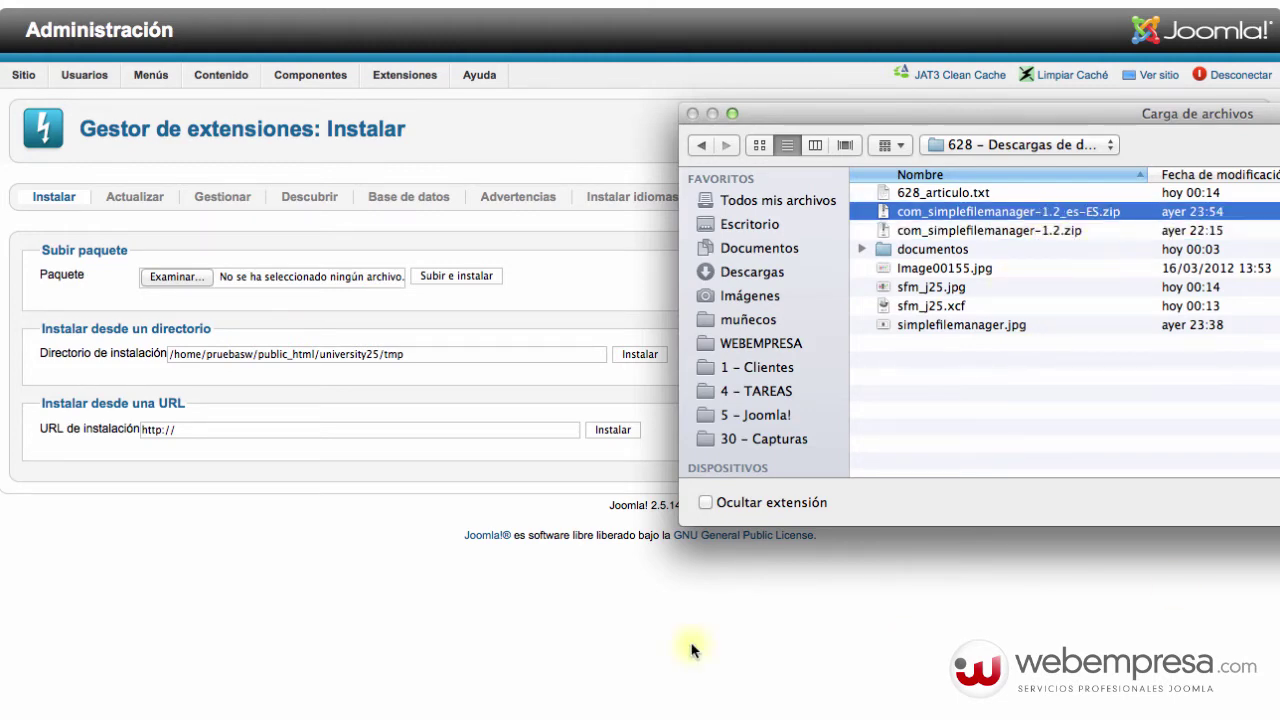
{"action": "key", "text": "Return"}
{"action": "left_click", "coordinate": [462, 287]}
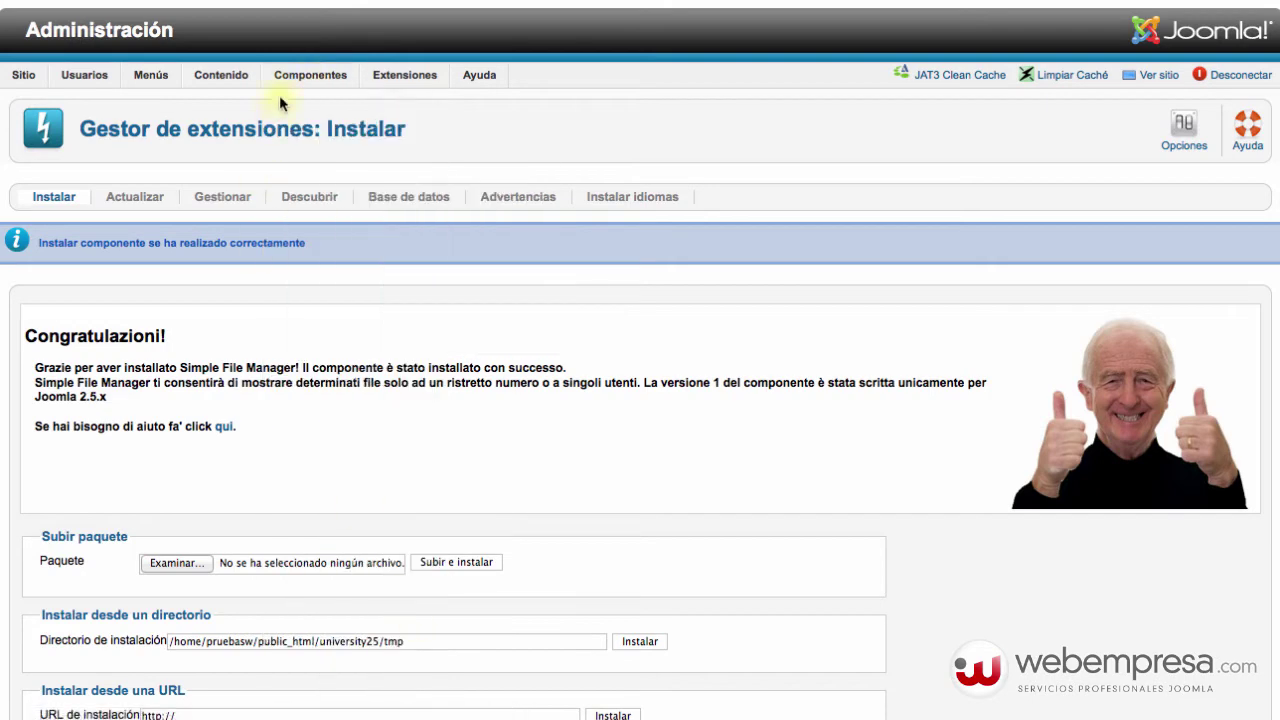
- In Simple File Manager's general configuration, enable e-mail notification to recipients when a reserved file is uploaded, and save it
{"action": "mouse_move", "coordinate": [300, 75]}
{"action": "mouse_move", "coordinate": [360, 676]}
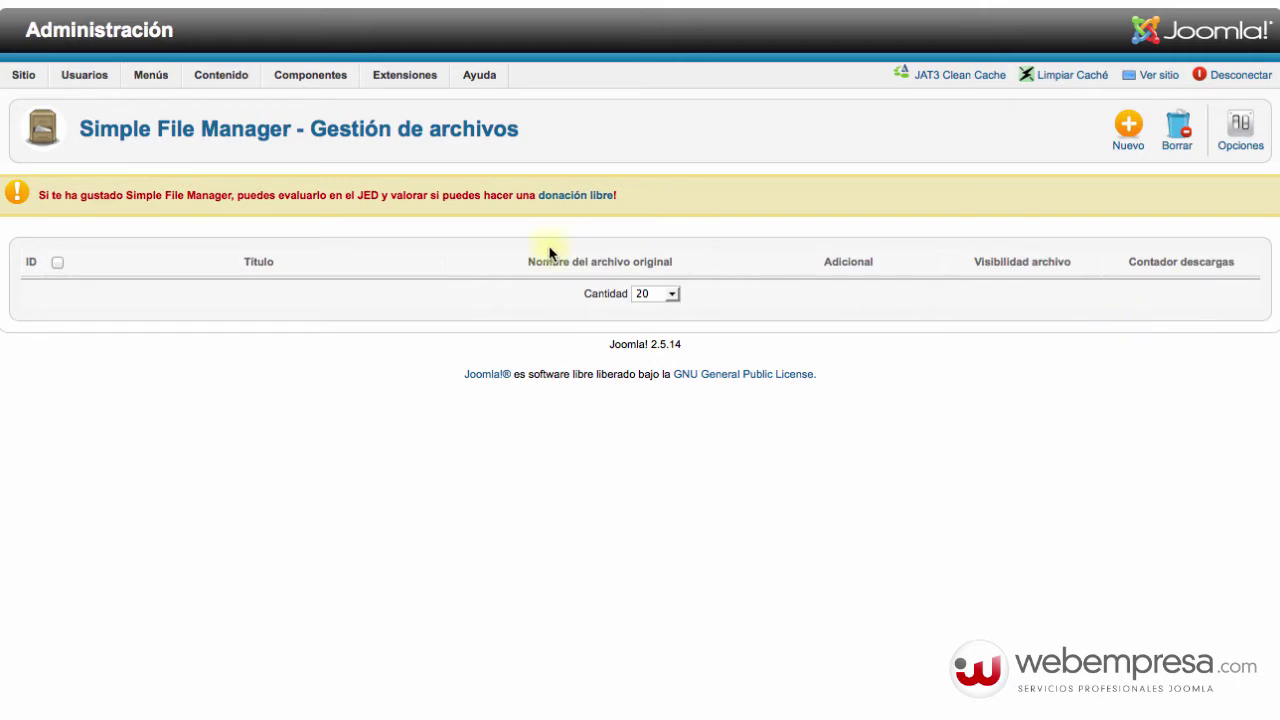
{"action": "left_click", "coordinate": [1231, 155]}
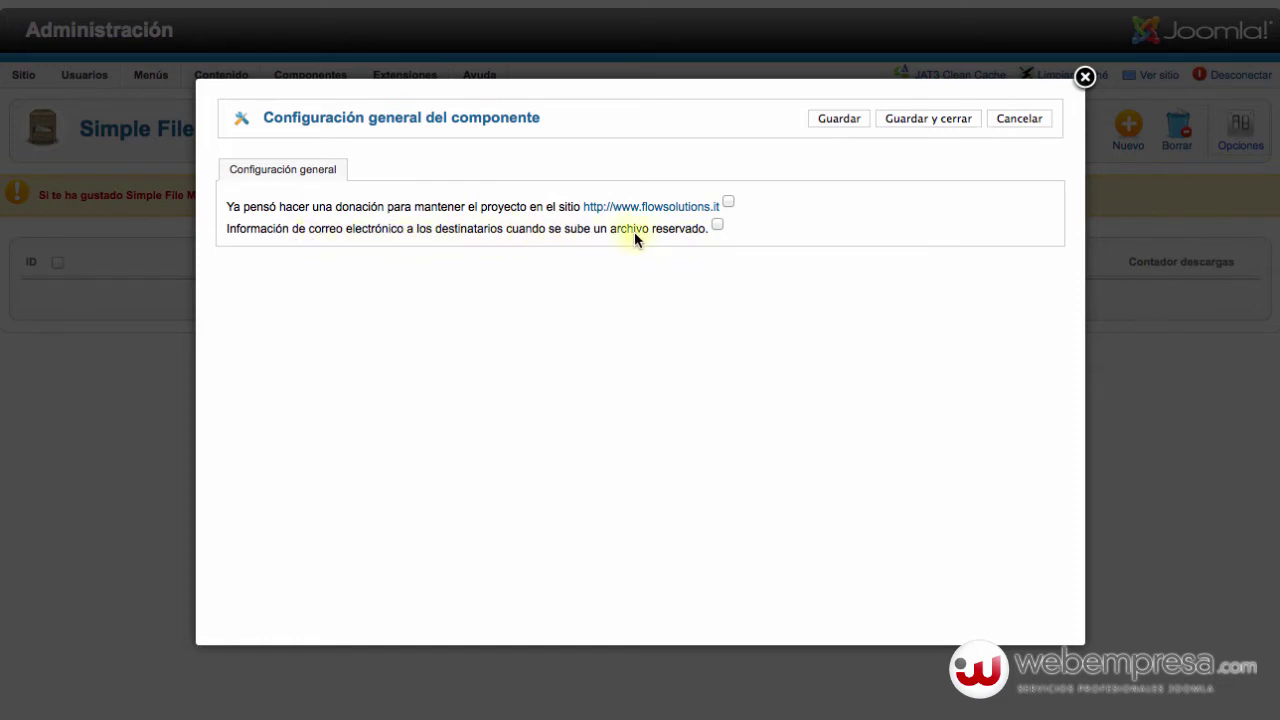
{"action": "left_click", "coordinate": [716, 227]}
{"action": "left_click", "coordinate": [906, 118]}
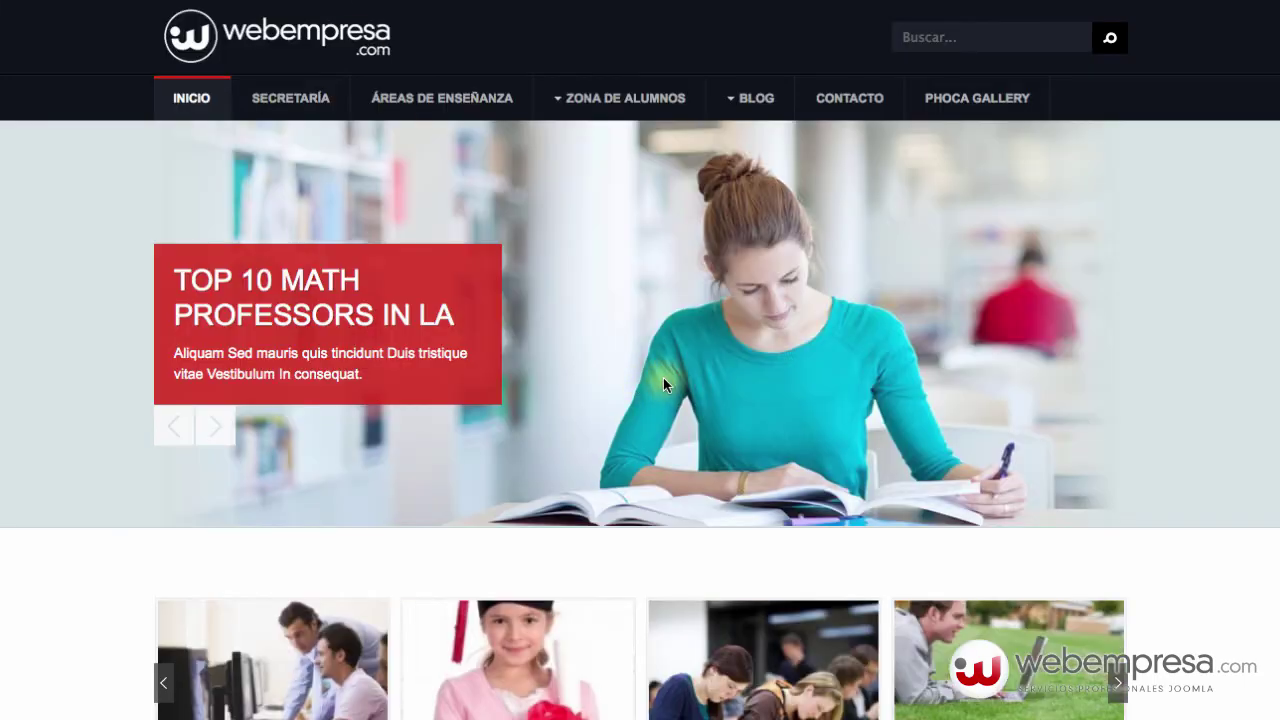
{"action": "scroll", "coordinate": [663, 383], "scroll_direction": "down", "scroll_amount": 7}
{"action": "scroll", "coordinate": [661, 386], "scroll_direction": "up", "scroll_amount": 7}
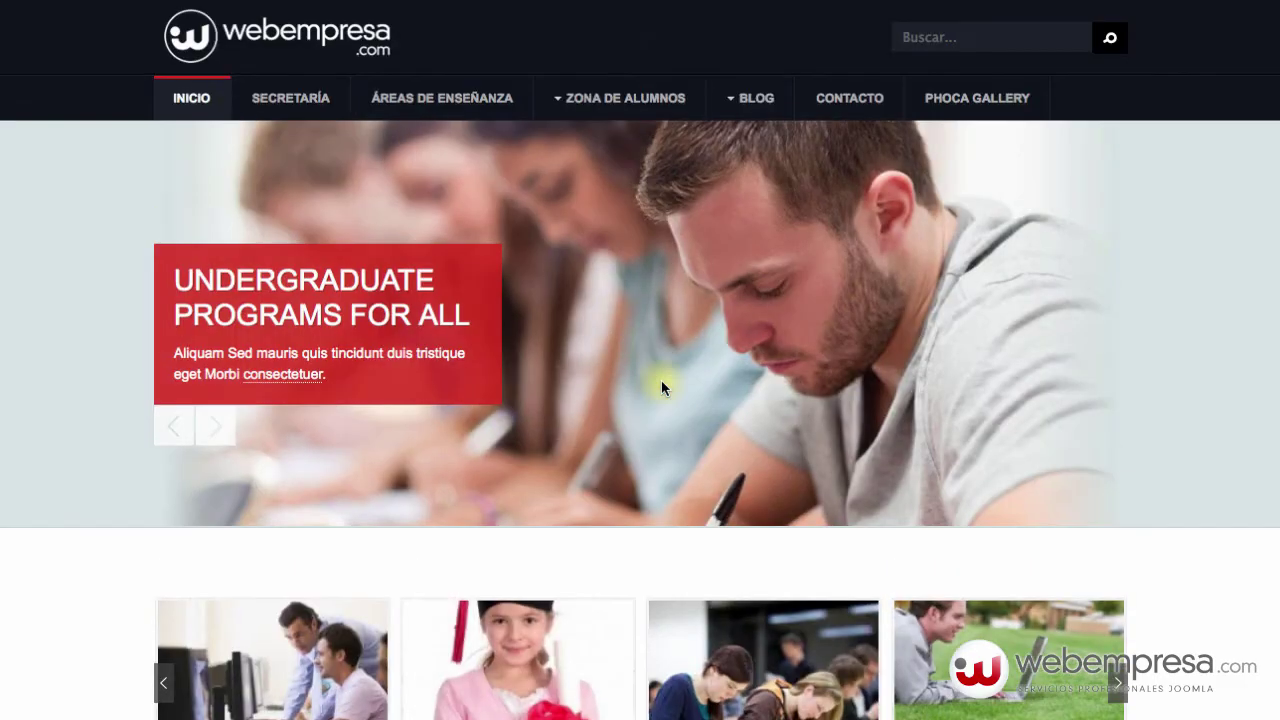
{"action": "scroll", "coordinate": [661, 386], "scroll_direction": "down", "scroll_amount": 15}
{"action": "scroll", "coordinate": [892, 400], "scroll_direction": "up", "scroll_amount": 10}
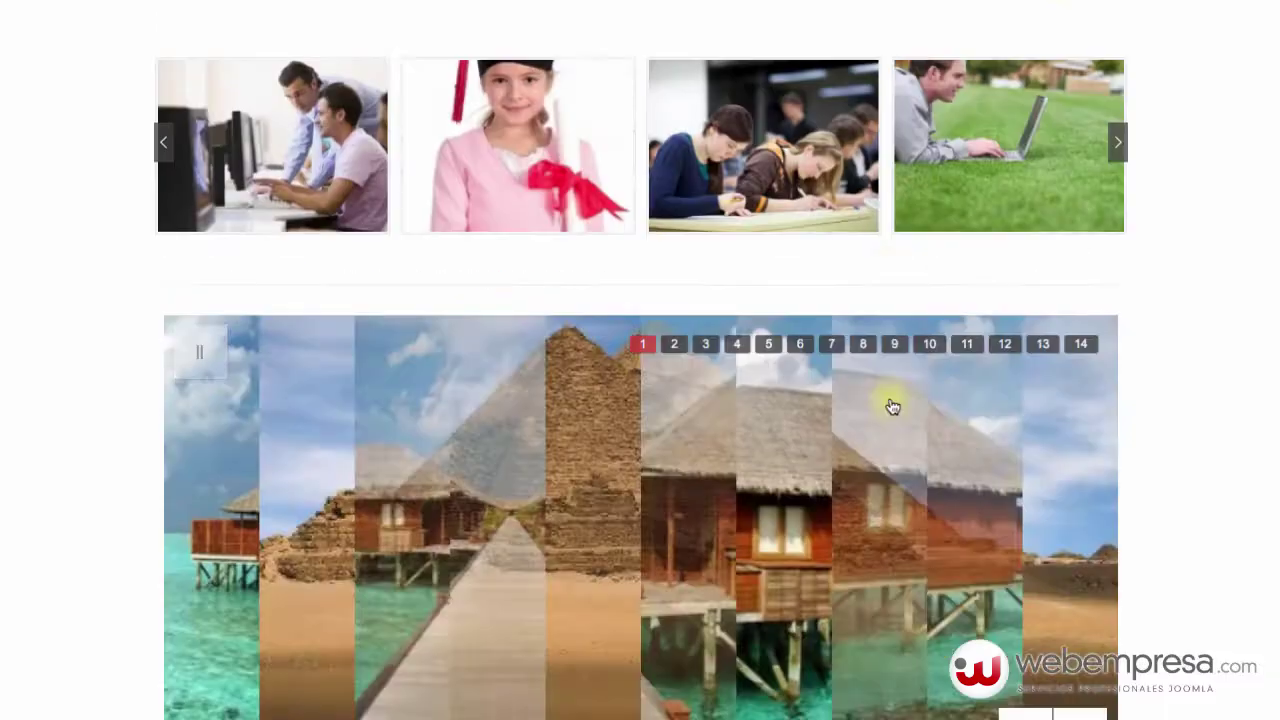
{"action": "scroll", "coordinate": [892, 407], "scroll_direction": "up", "scroll_amount": 5}
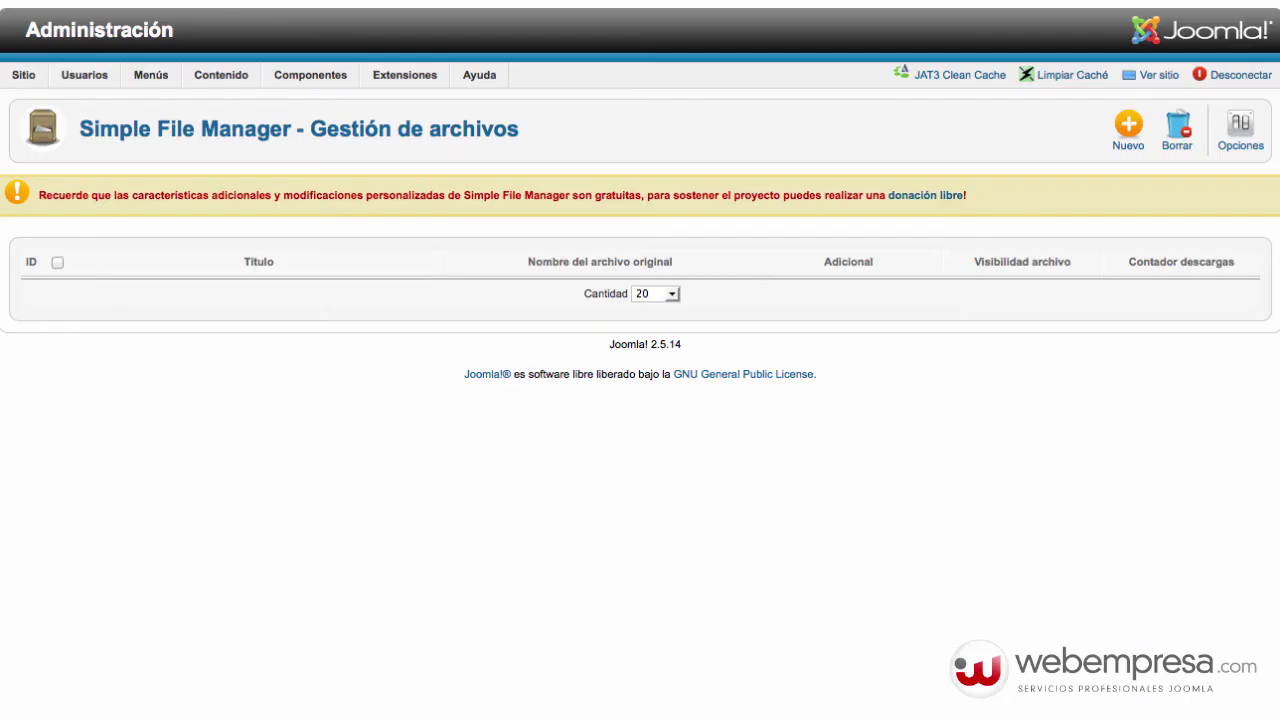
- Show the site's user list filtered to the Registrado group
{"action": "mouse_move", "coordinate": [105, 68]}
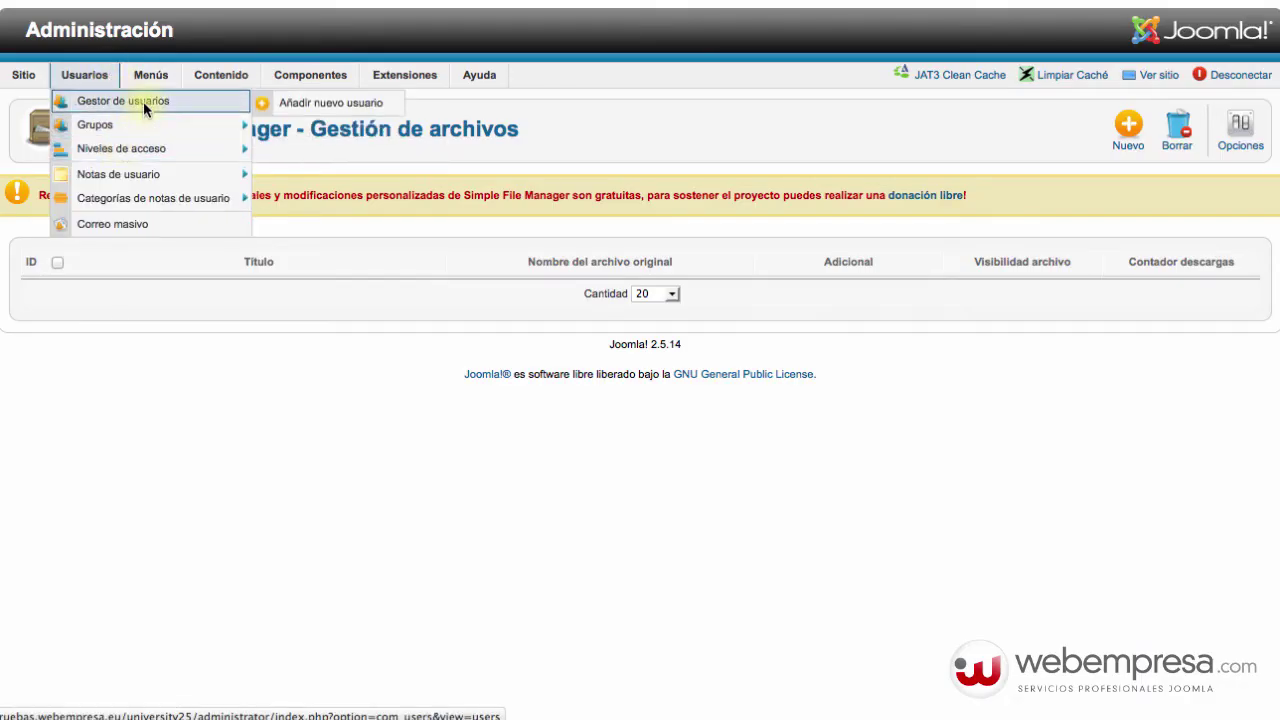
{"action": "left_click", "coordinate": [143, 101]}
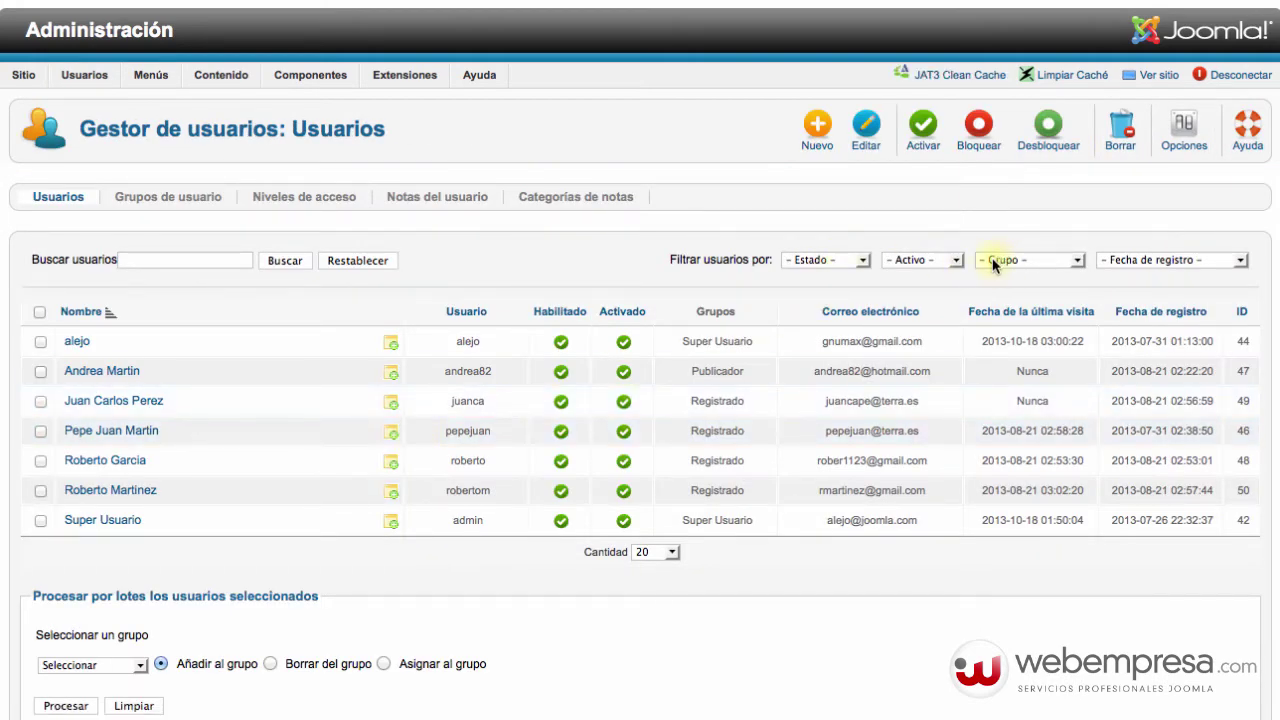
{"action": "left_click", "coordinate": [1077, 260]}
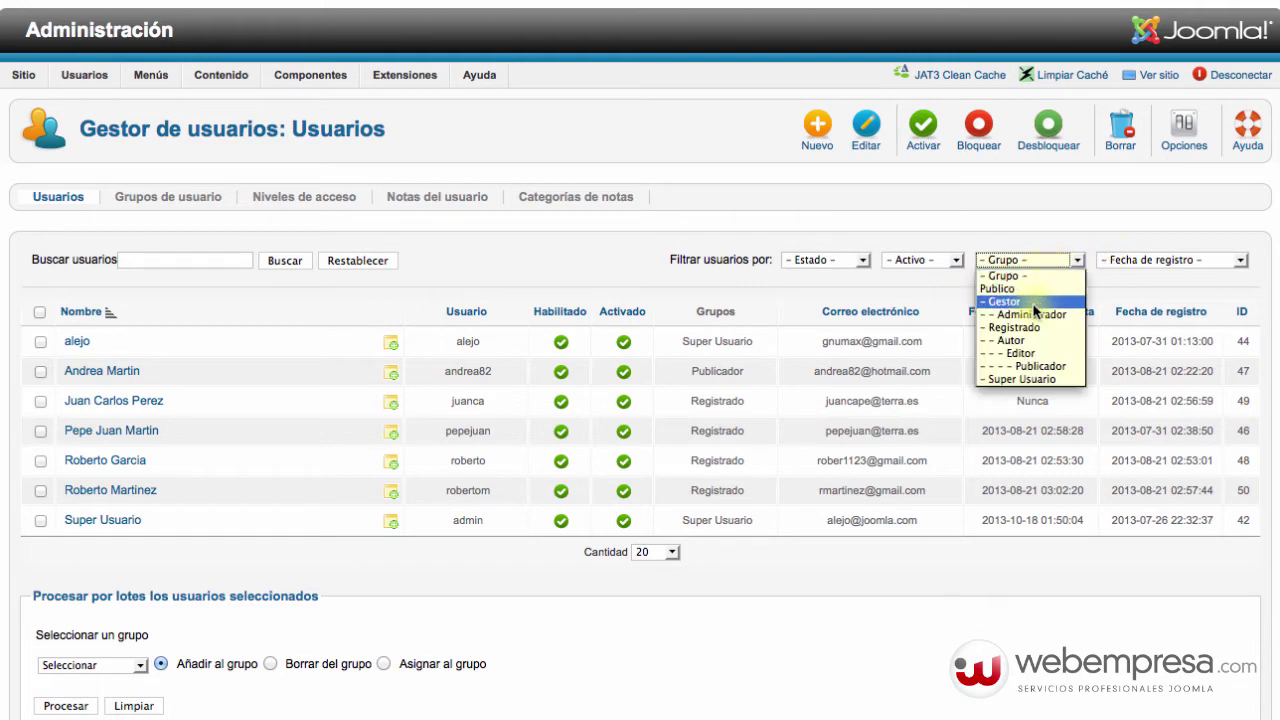
{"action": "left_click", "coordinate": [1014, 327]}
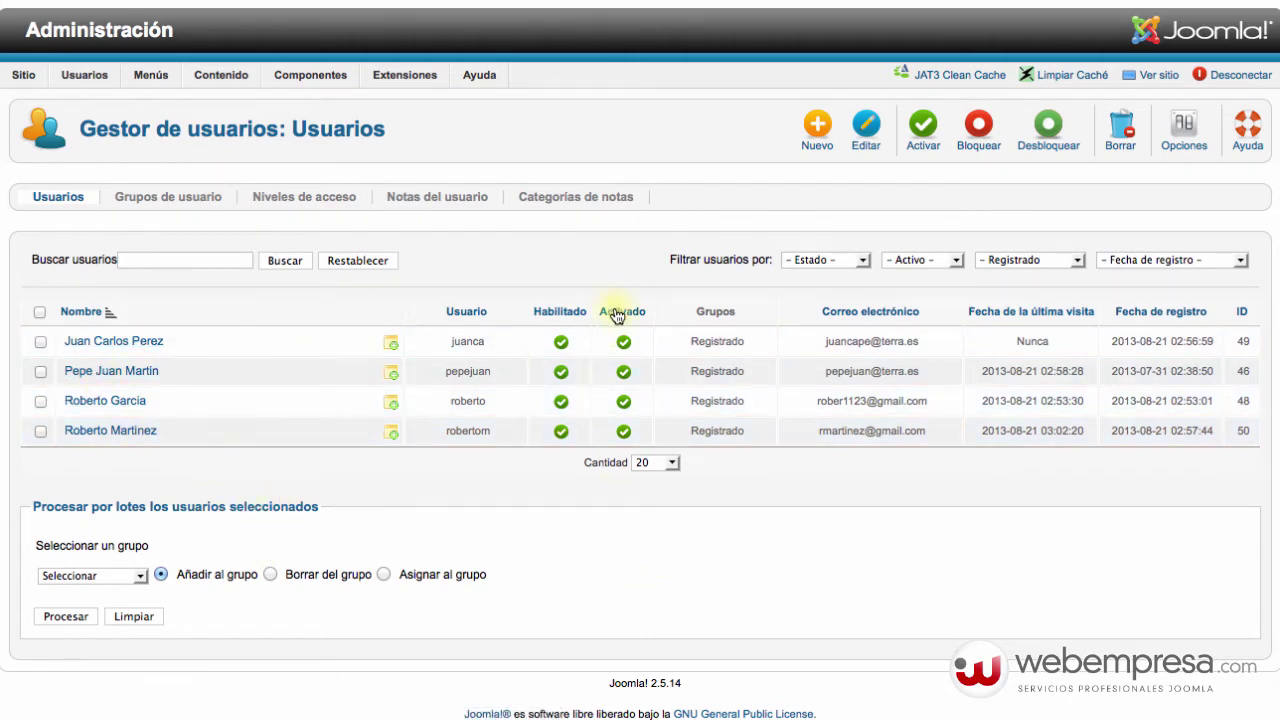
- Create a new file entry in Simple File Manager with the title "Foto Graduación Curso Derecho"
{"action": "mouse_move", "coordinate": [310, 75]}
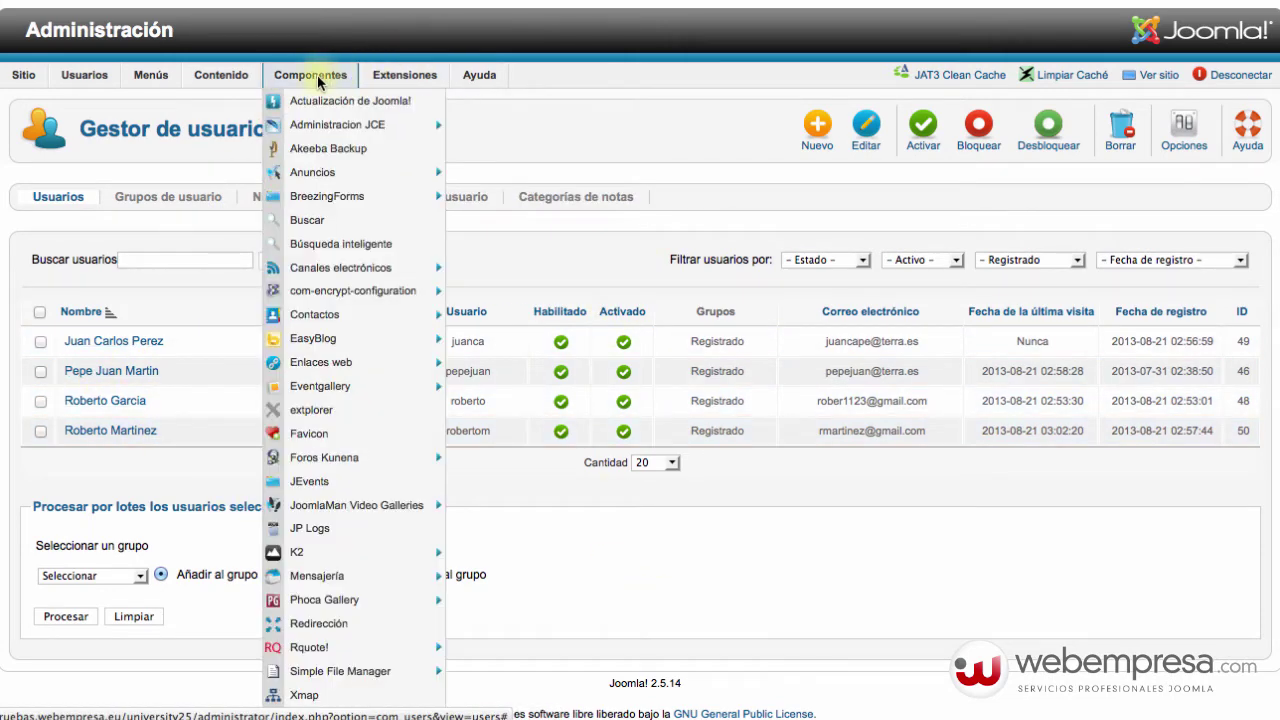
{"action": "mouse_move", "coordinate": [345, 670]}
{"action": "left_click", "coordinate": [500, 667]}
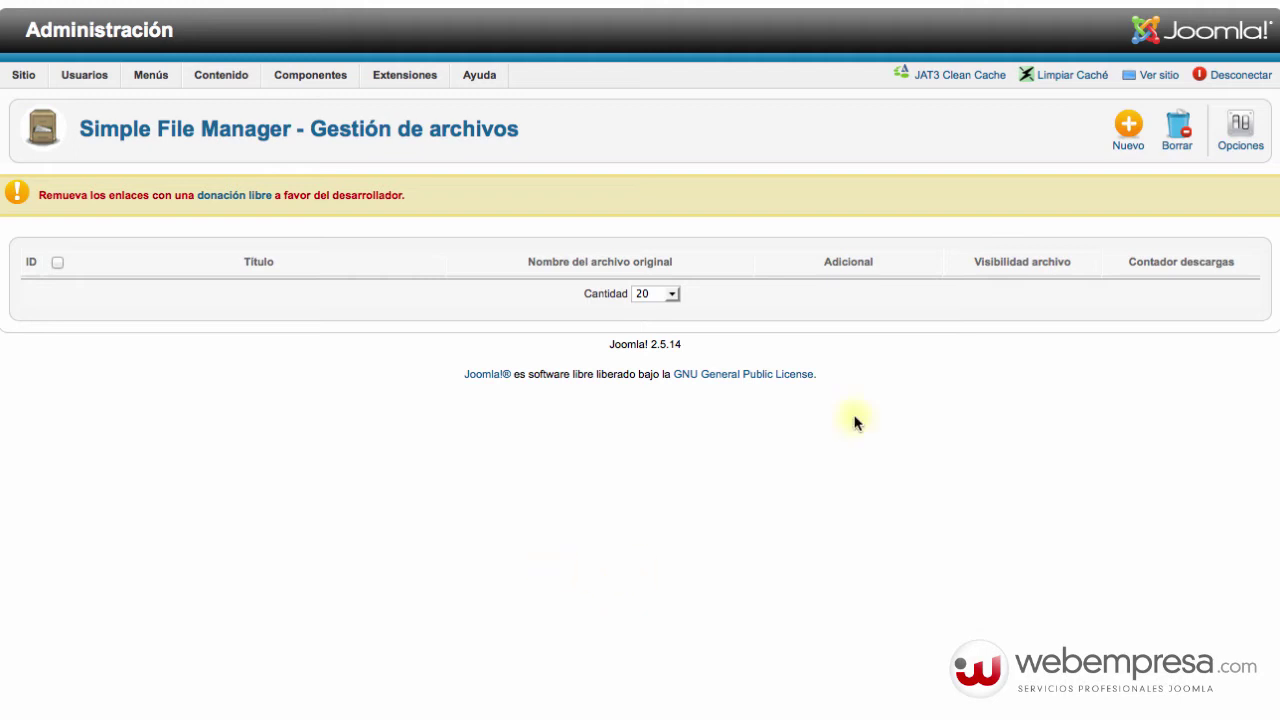
{"action": "left_click", "coordinate": [1129, 143]}
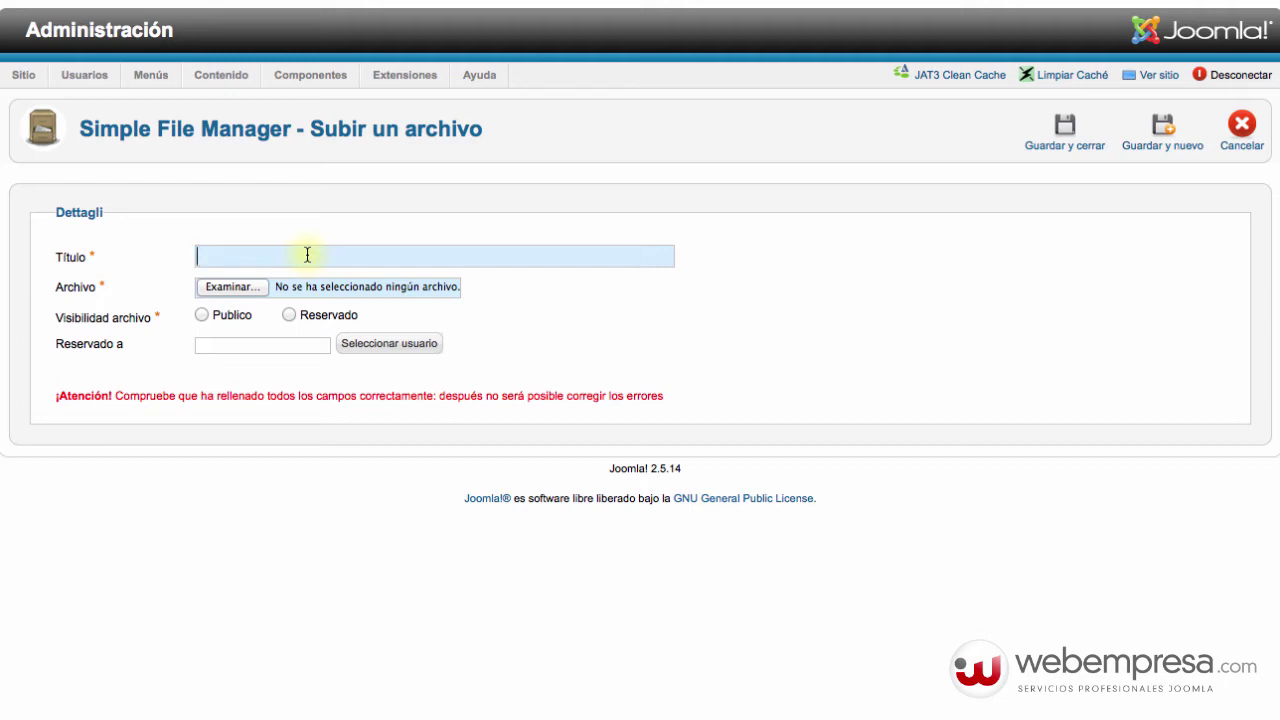
{"action": "type", "text": "Foto Gradua"}
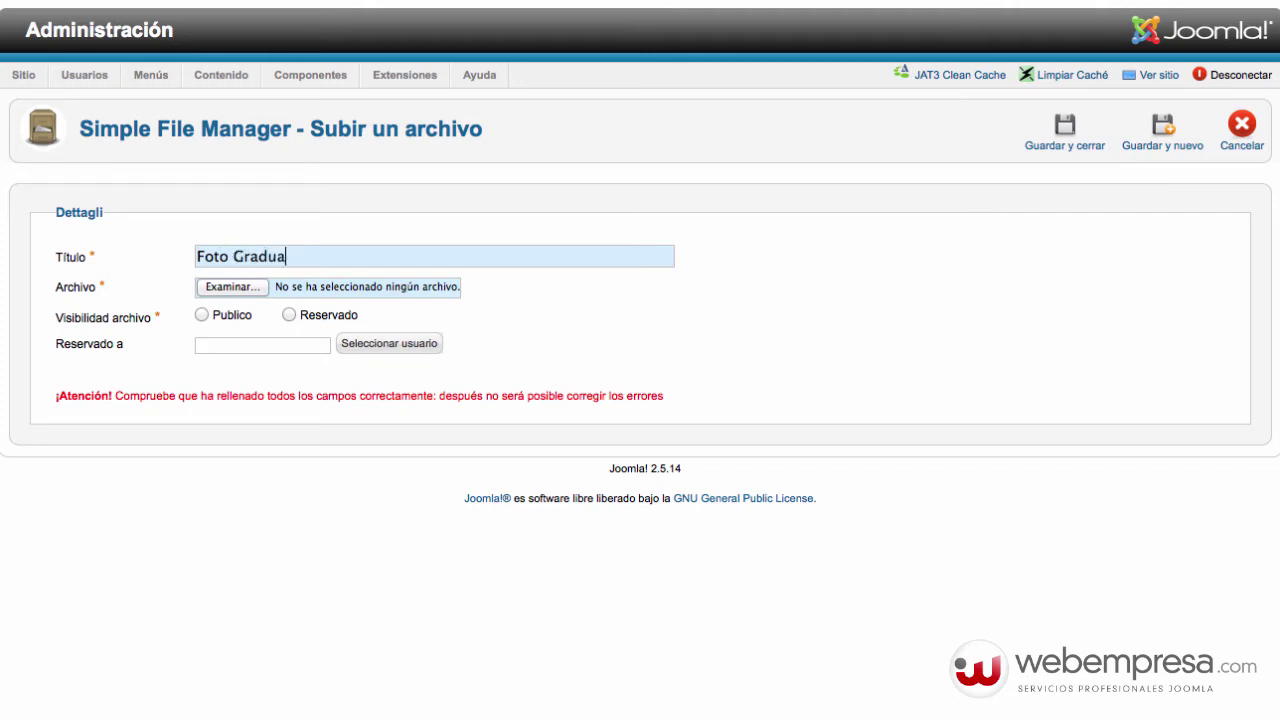
{"action": "type", "text": "ción Curso Derecho"}
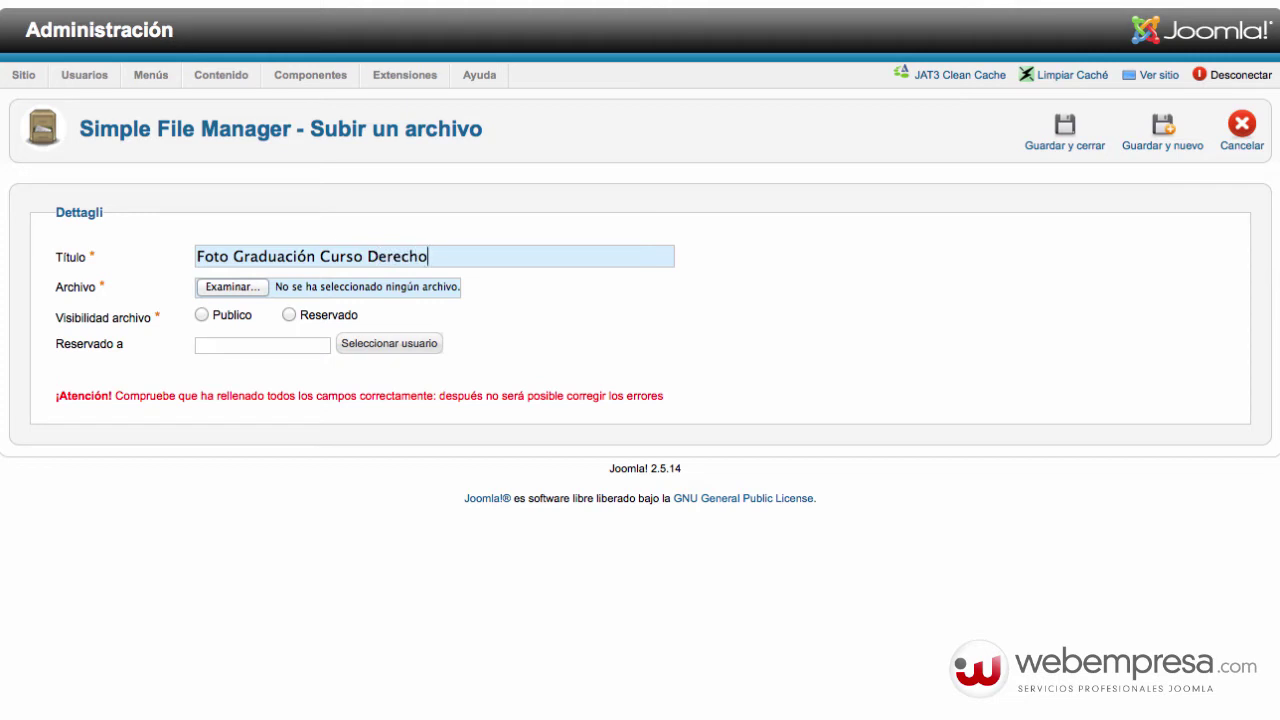
- Choose foto_Clausura_Curso_Derecho.jpg from the documentos folder as the file to upload
{"action": "left_click", "coordinate": [228, 288]}
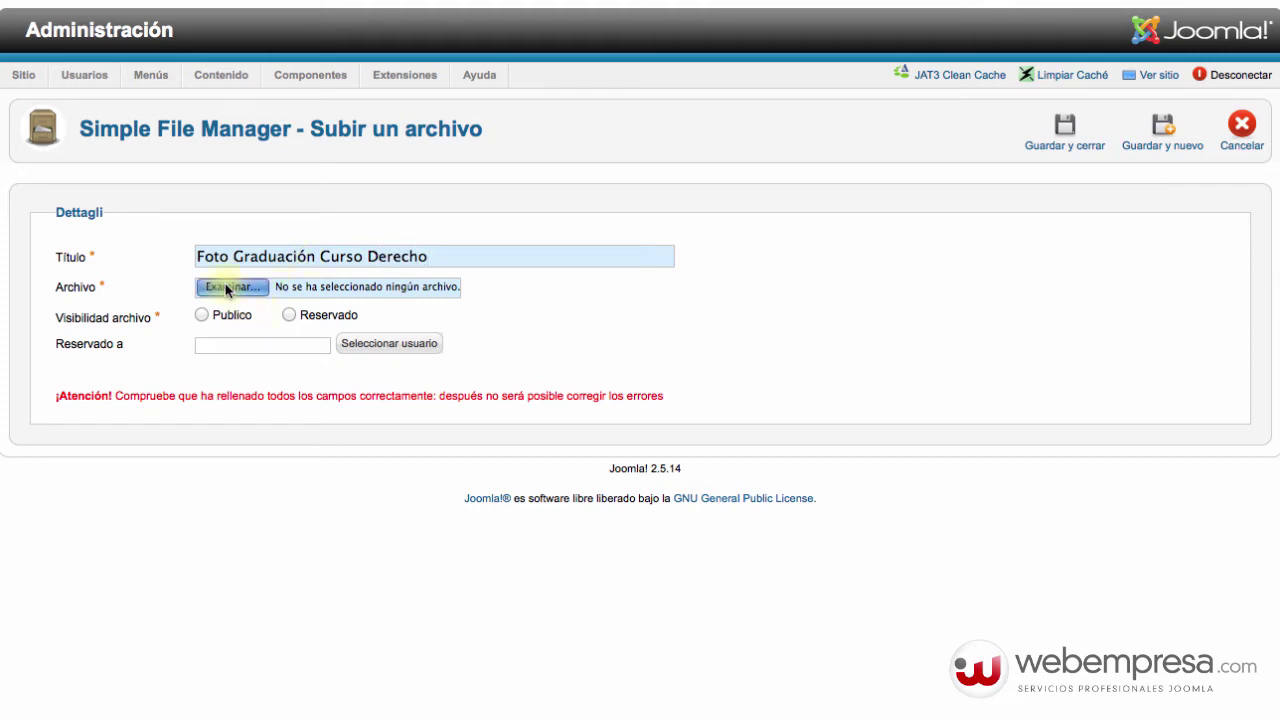
{"action": "double_click", "coordinate": [902, 249]}
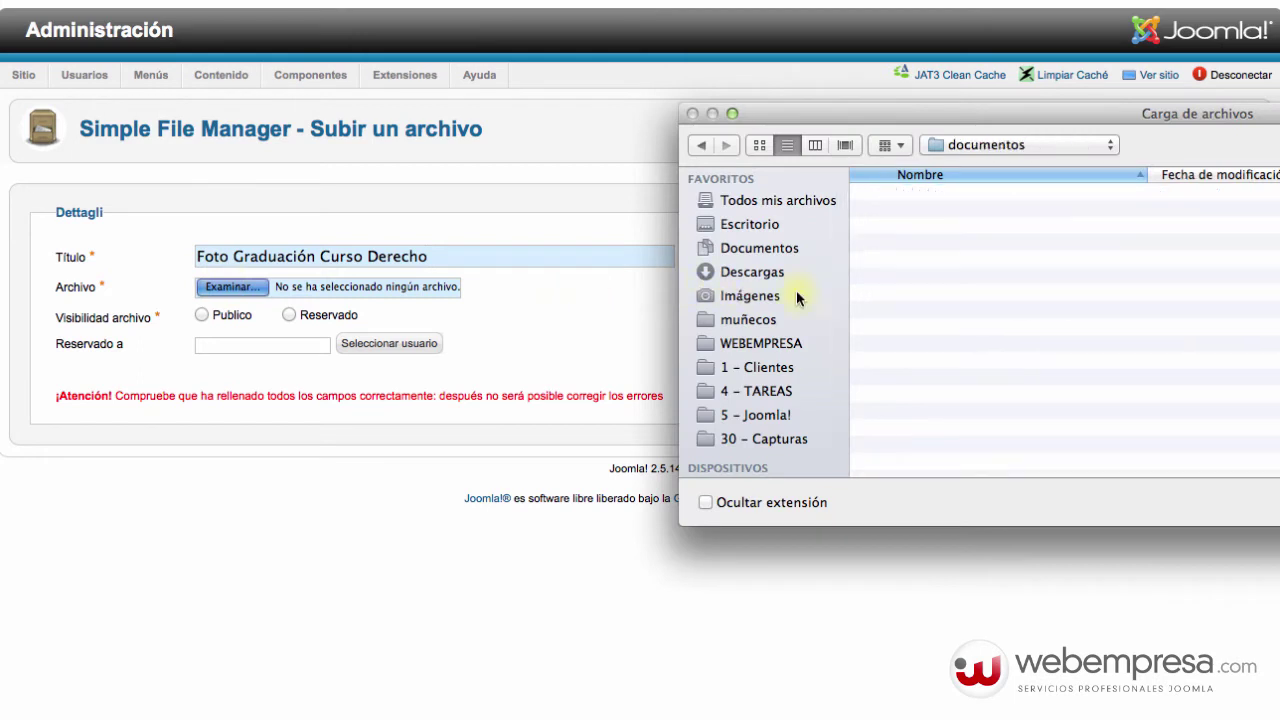
{"action": "left_click", "coordinate": [951, 196]}
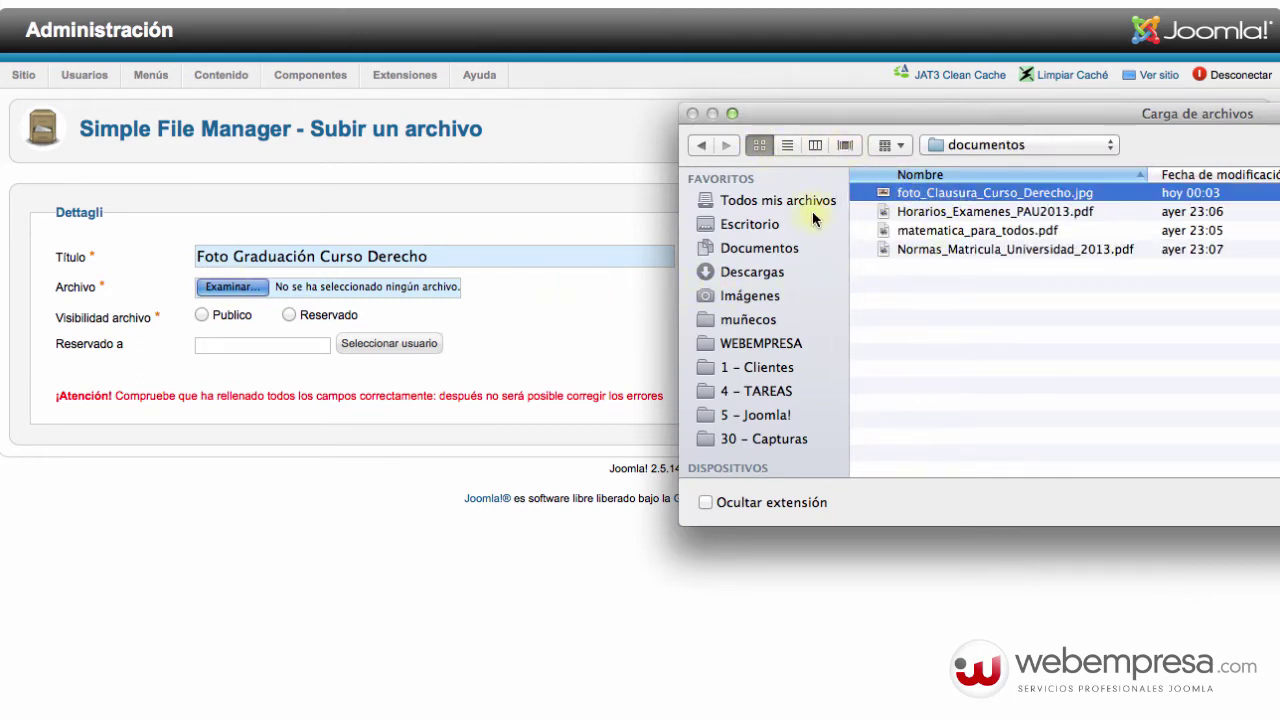
{"action": "key", "text": "super+1"}
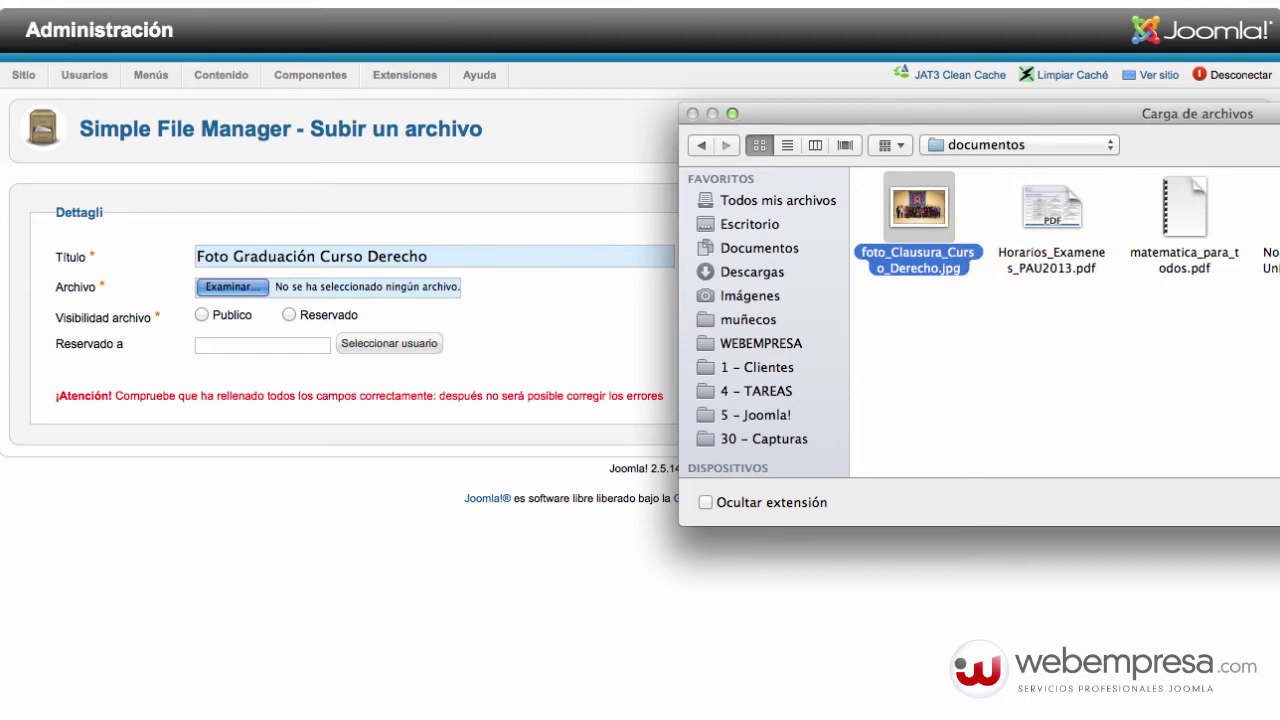
{"action": "key", "text": "Return"}
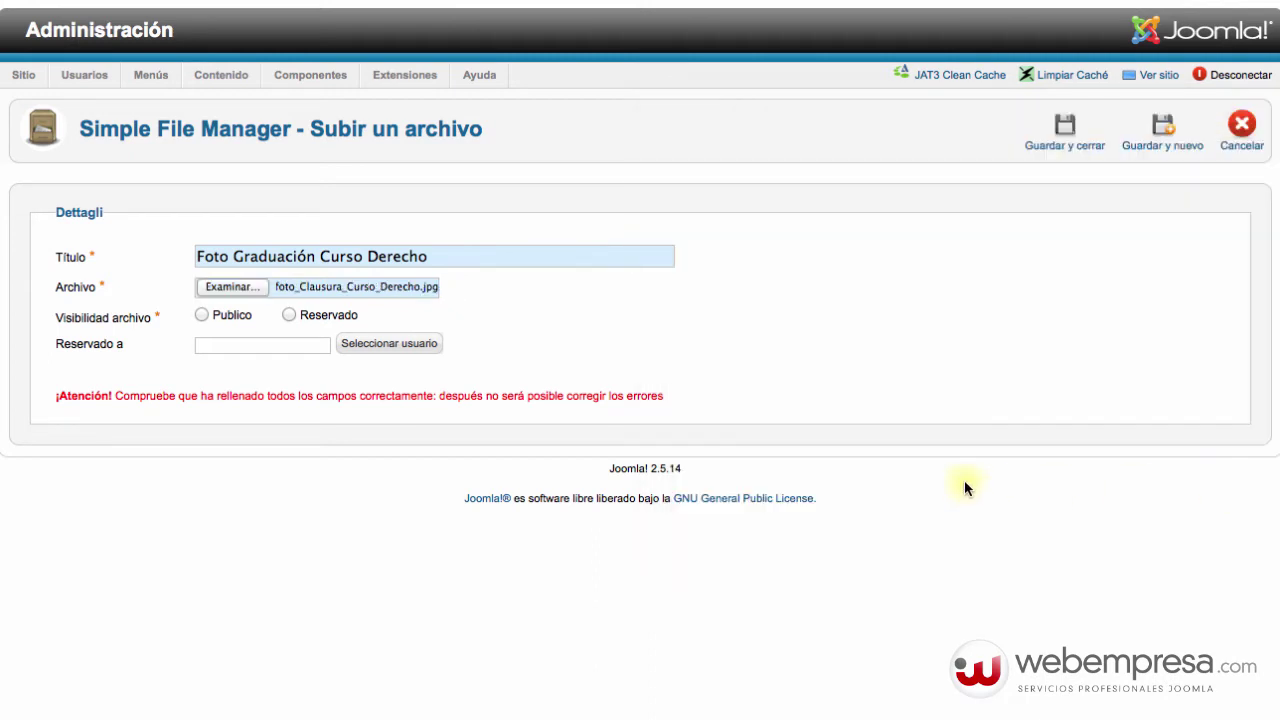
- Set the file's visibility to Reservado, reserve it for the user in the Publicador group, and save and close the entry
{"action": "left_click", "coordinate": [290, 316]}
{"action": "left_click", "coordinate": [384, 346]}
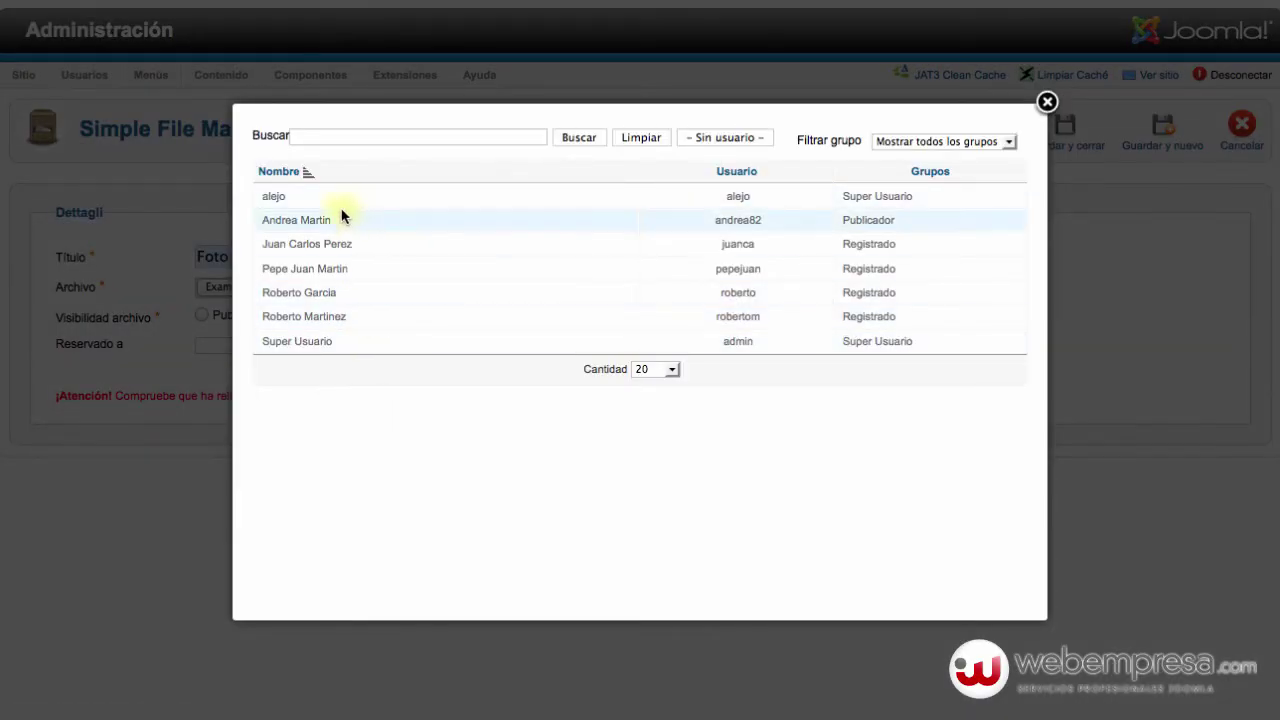
{"action": "left_click", "coordinate": [288, 226]}
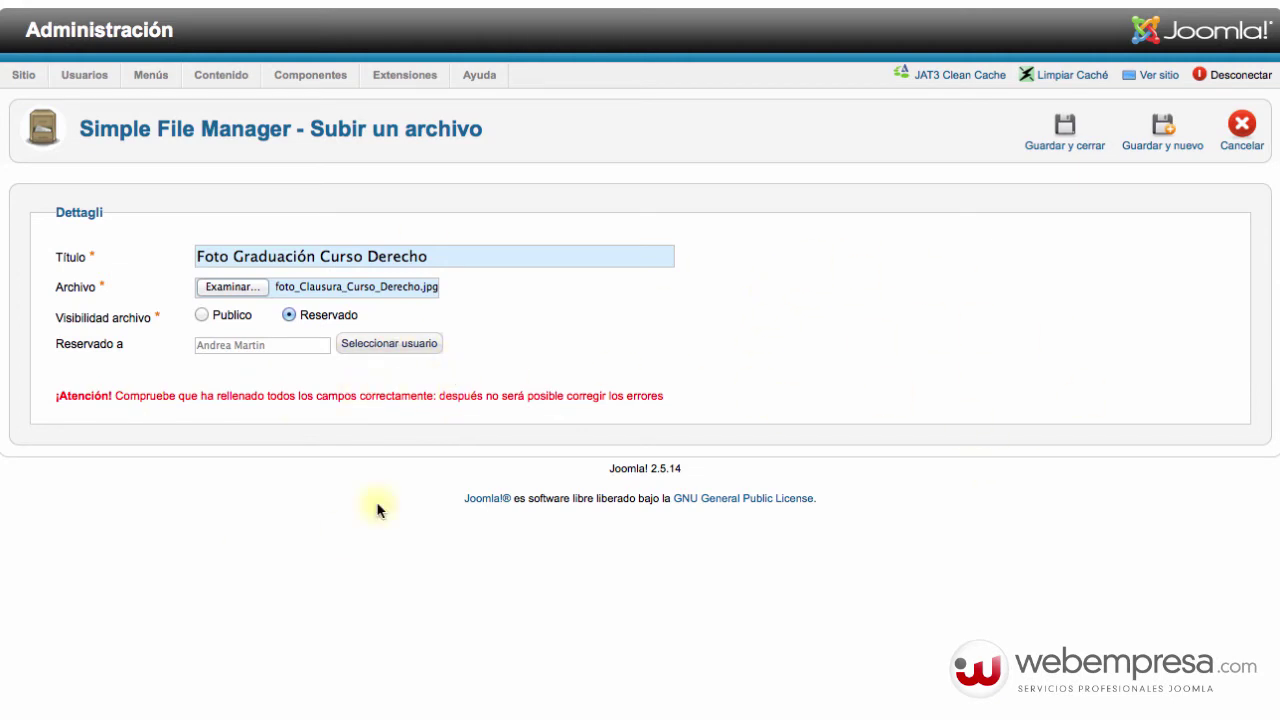
{"action": "left_click", "coordinate": [1068, 146]}
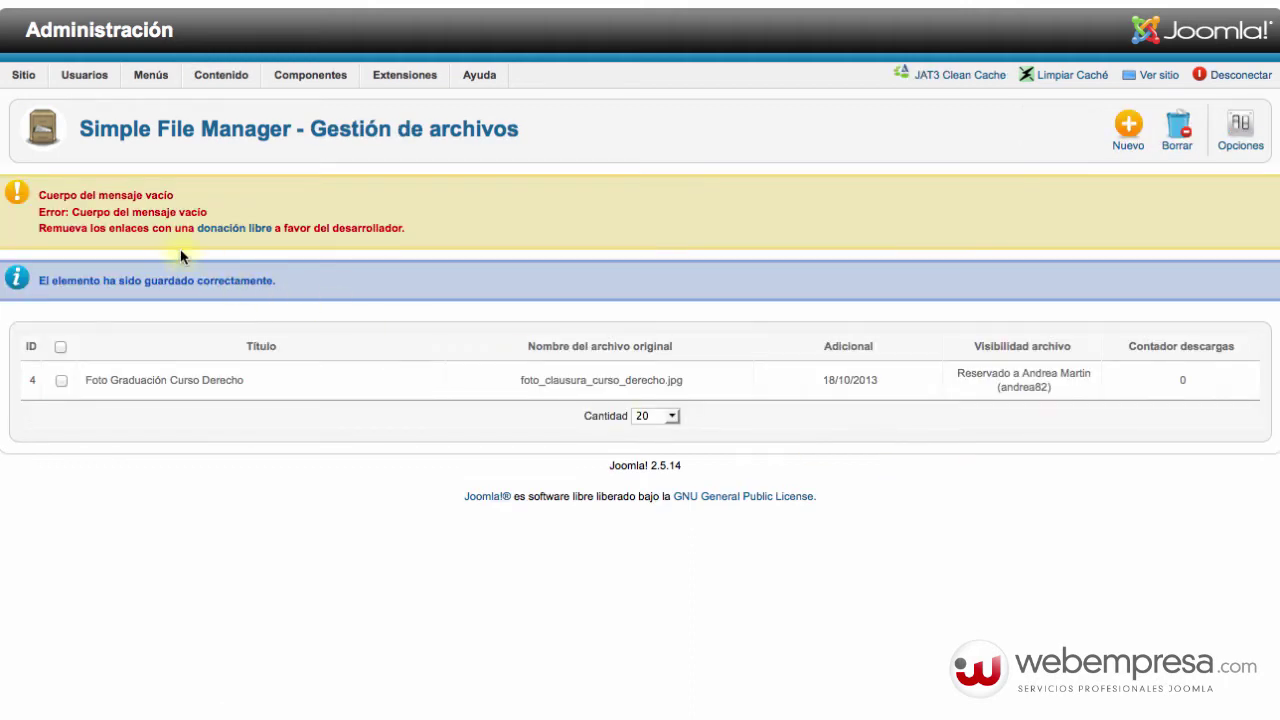
- Examine the messages about the message body and the original file name in the saved entry's row
{"action": "triple_click", "coordinate": [84, 195]}
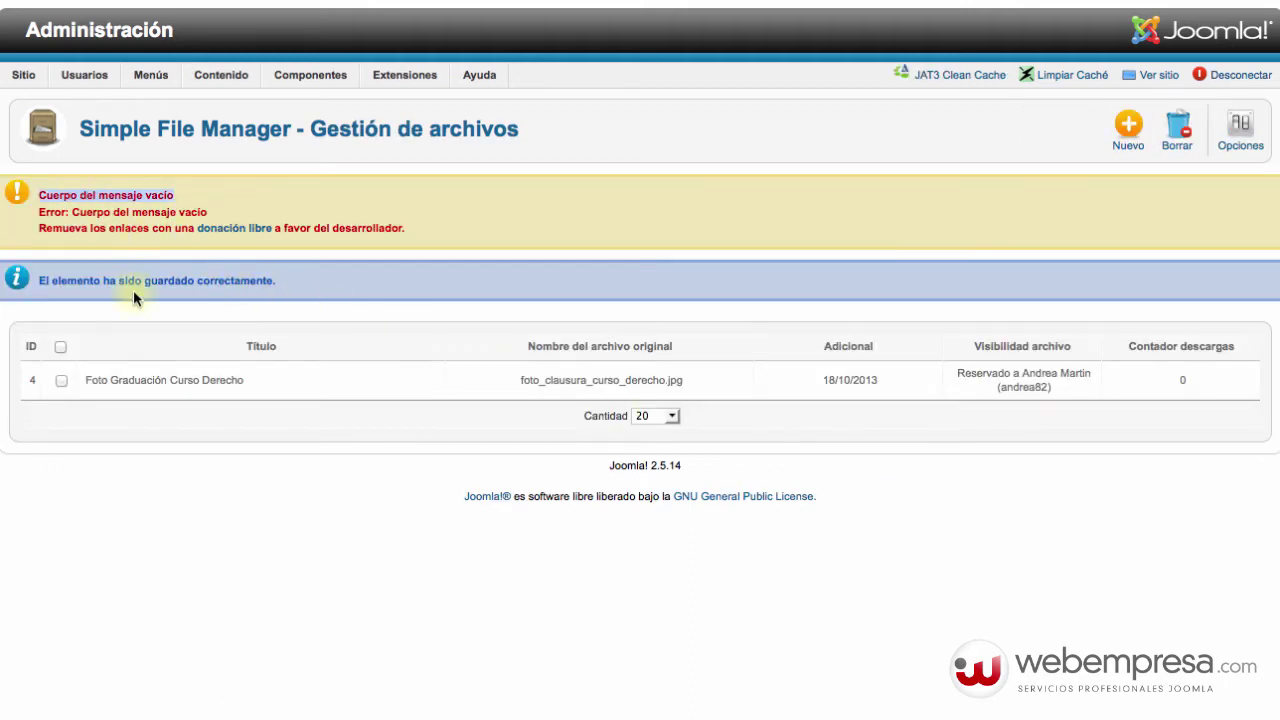
{"action": "triple_click", "coordinate": [100, 212]}
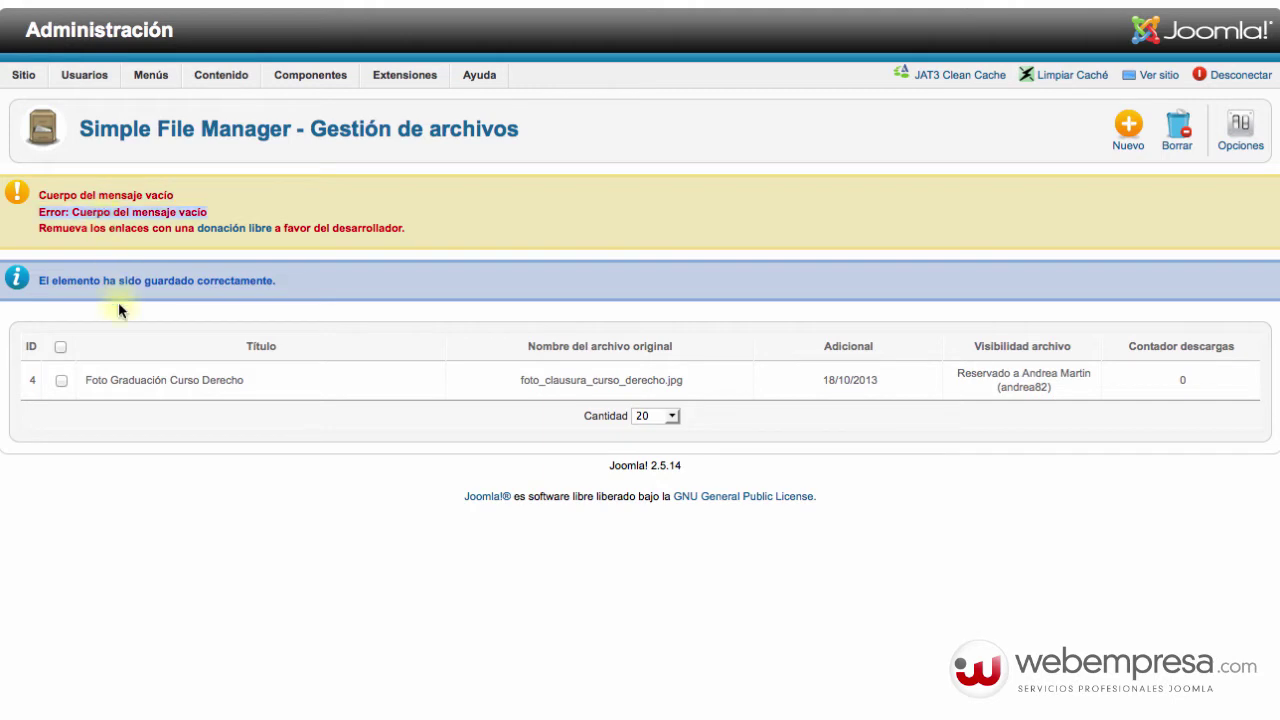
{"action": "left_click", "coordinate": [126, 194]}
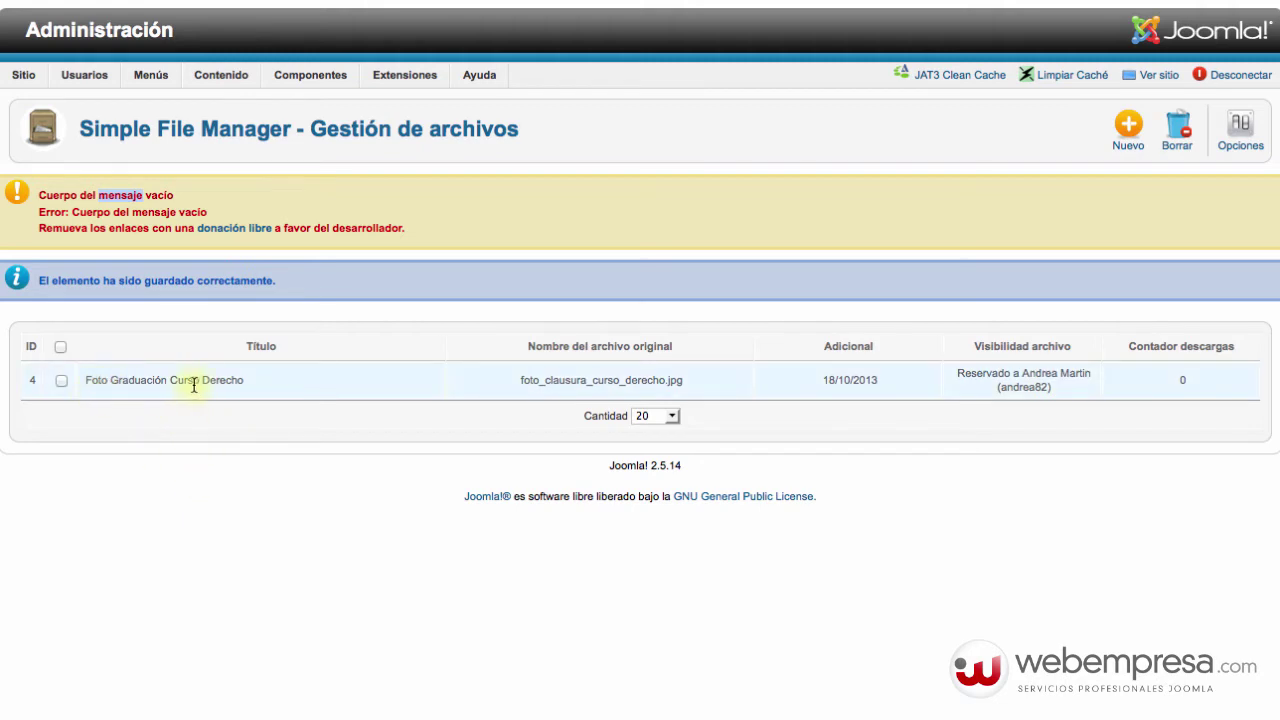
{"action": "left_click", "coordinate": [528, 384]}
{"action": "double_click", "coordinate": [528, 384]}
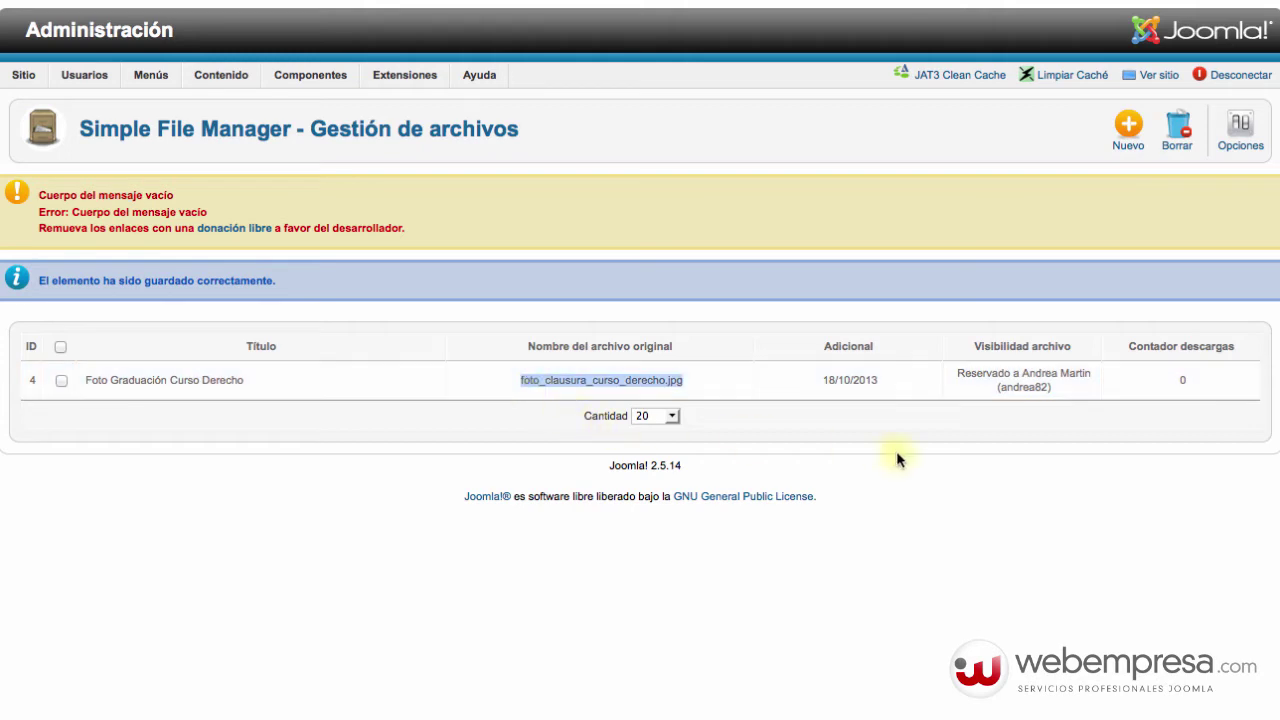
- Examine the date and the file visibility in the saved photo entry's row
{"action": "left_click", "coordinate": [850, 381]}
{"action": "triple_click", "coordinate": [850, 381]}
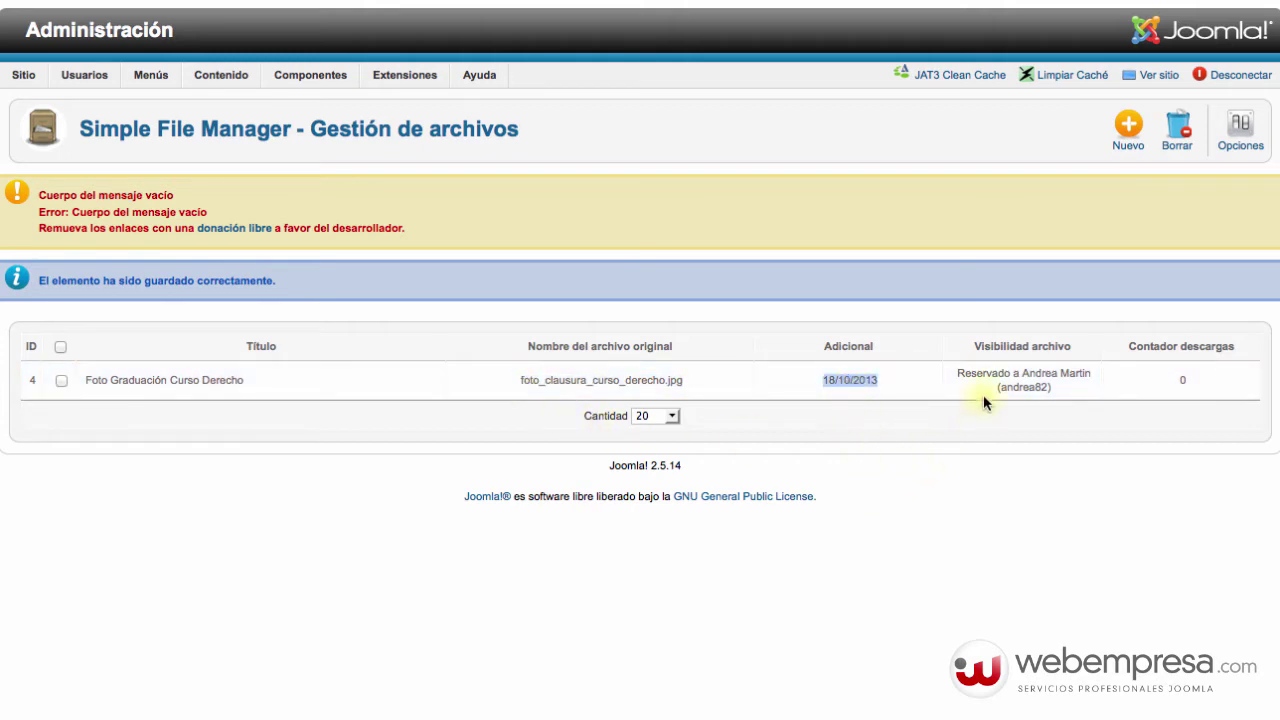
{"action": "triple_click", "coordinate": [1019, 381]}
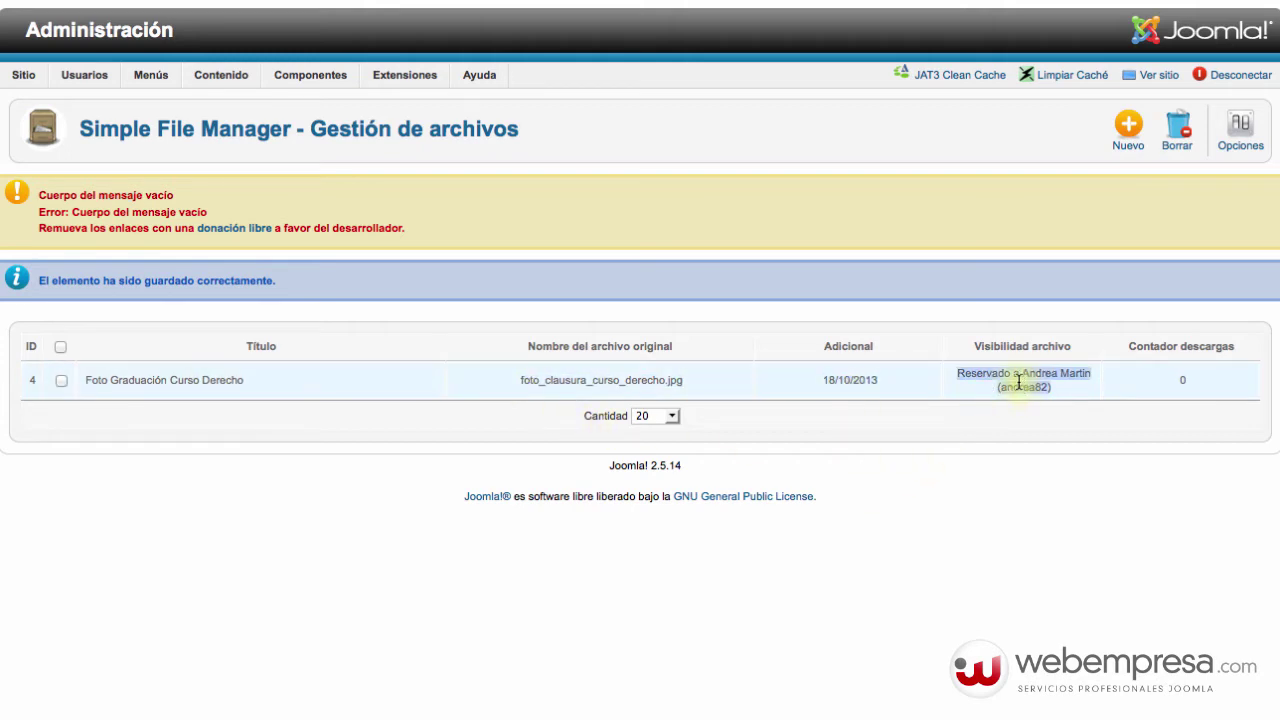
{"action": "left_click", "coordinate": [1005, 505]}
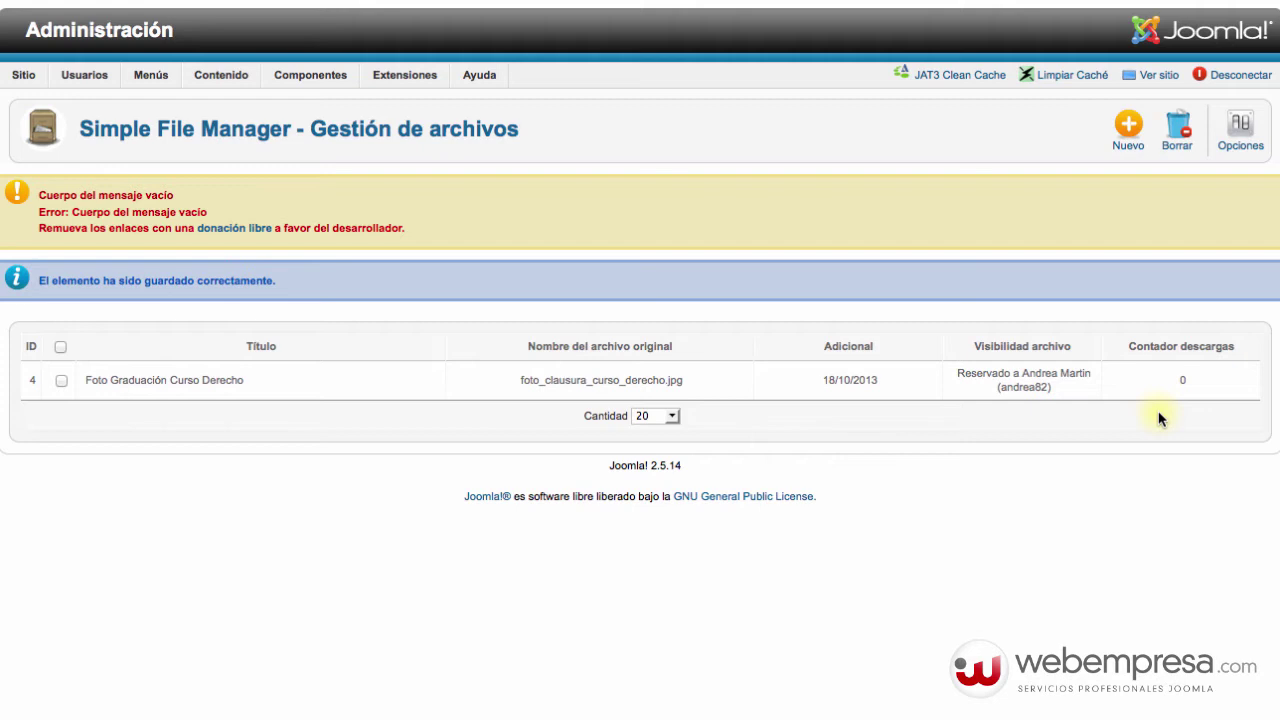
- Start a new file entry and choose Horarios_Examenes_PAU2013.pdf from the documentos folder as the file to upload
{"action": "left_click", "coordinate": [1122, 152]}
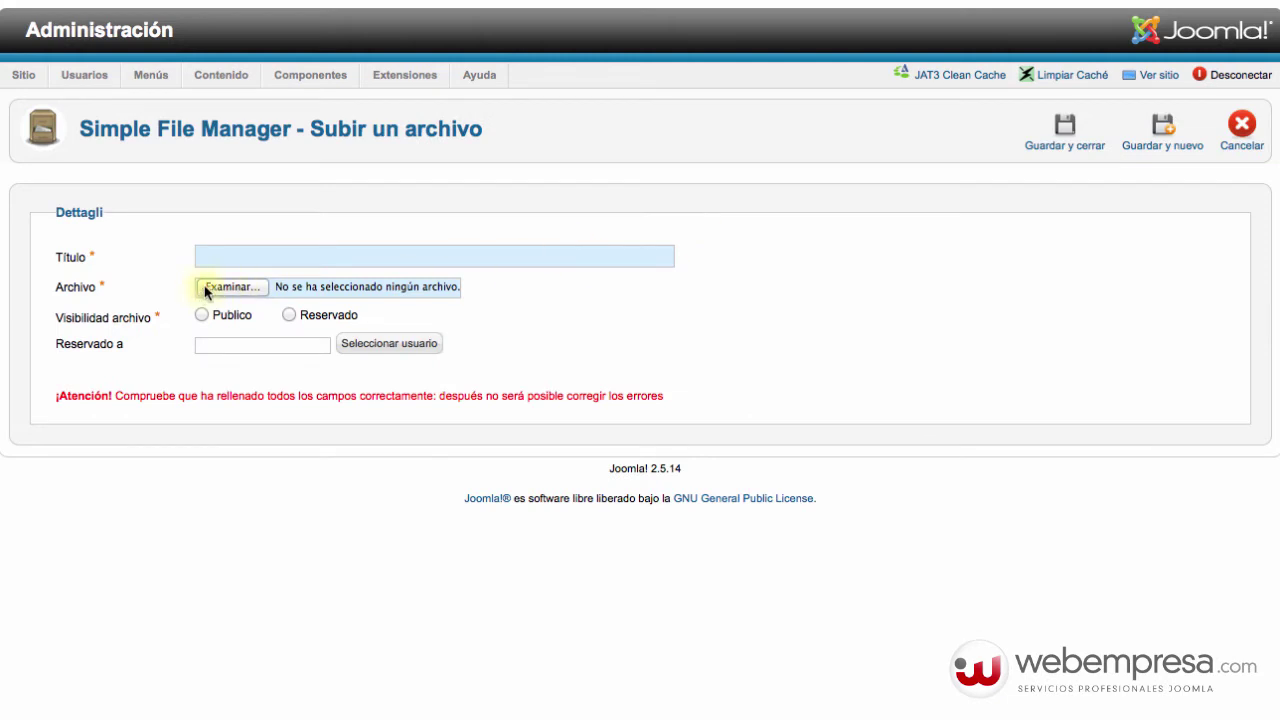
{"action": "left_click", "coordinate": [204, 287]}
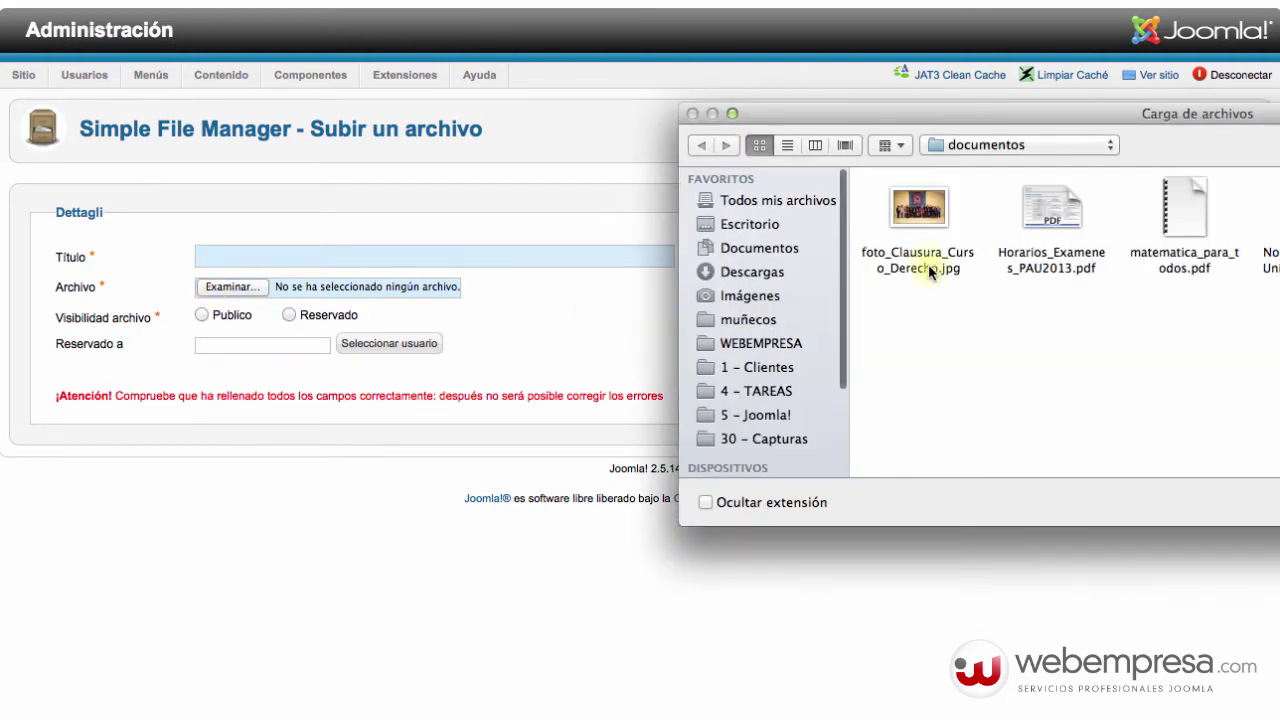
{"action": "left_click", "coordinate": [1050, 219]}
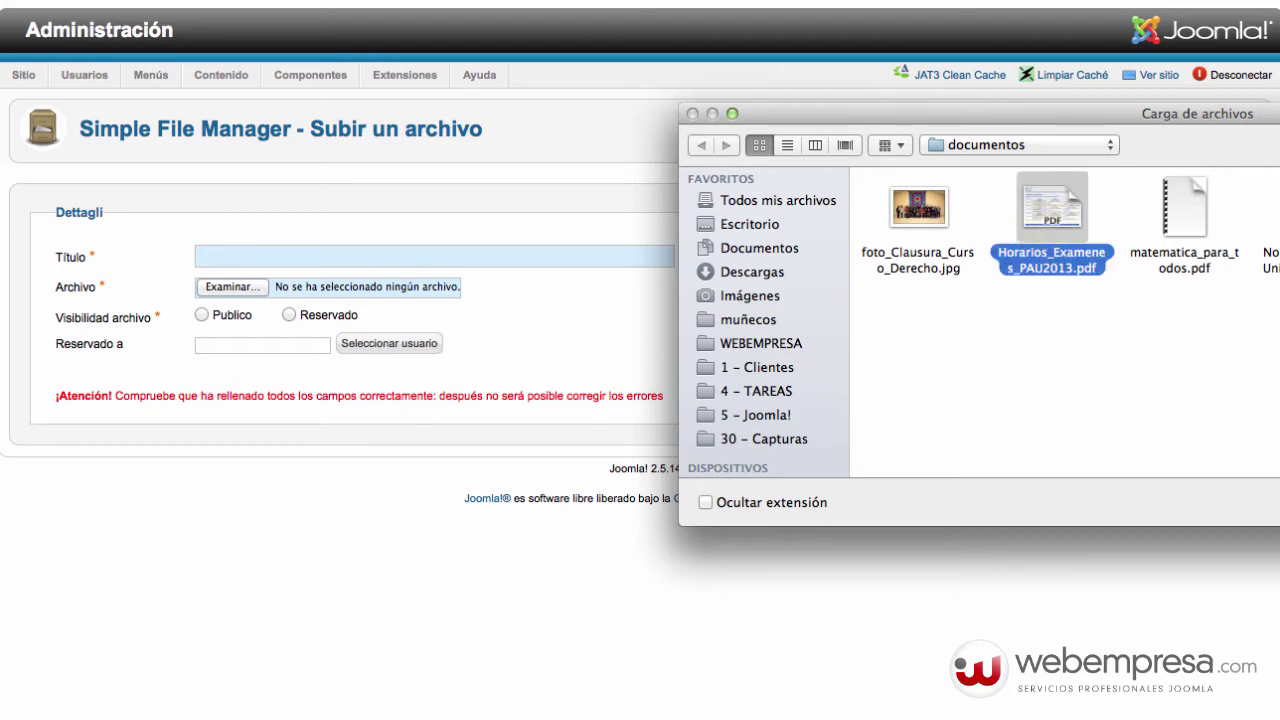
{"action": "key", "text": "Return"}
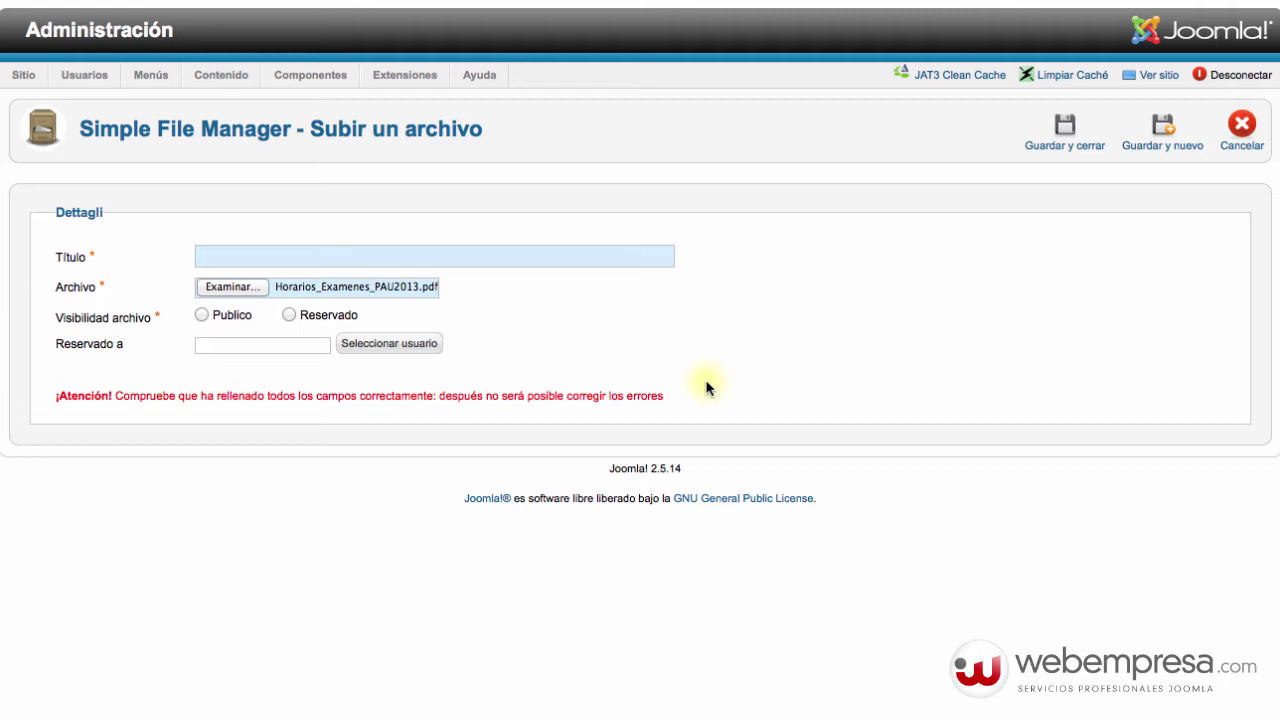
- Title the entry "Horarios de Exámenes PAU 2013", set its visibility to Publico, and save and close it
{"action": "left_click", "coordinate": [461, 256]}
{"action": "type", "text": "Horarios de Exámen"}
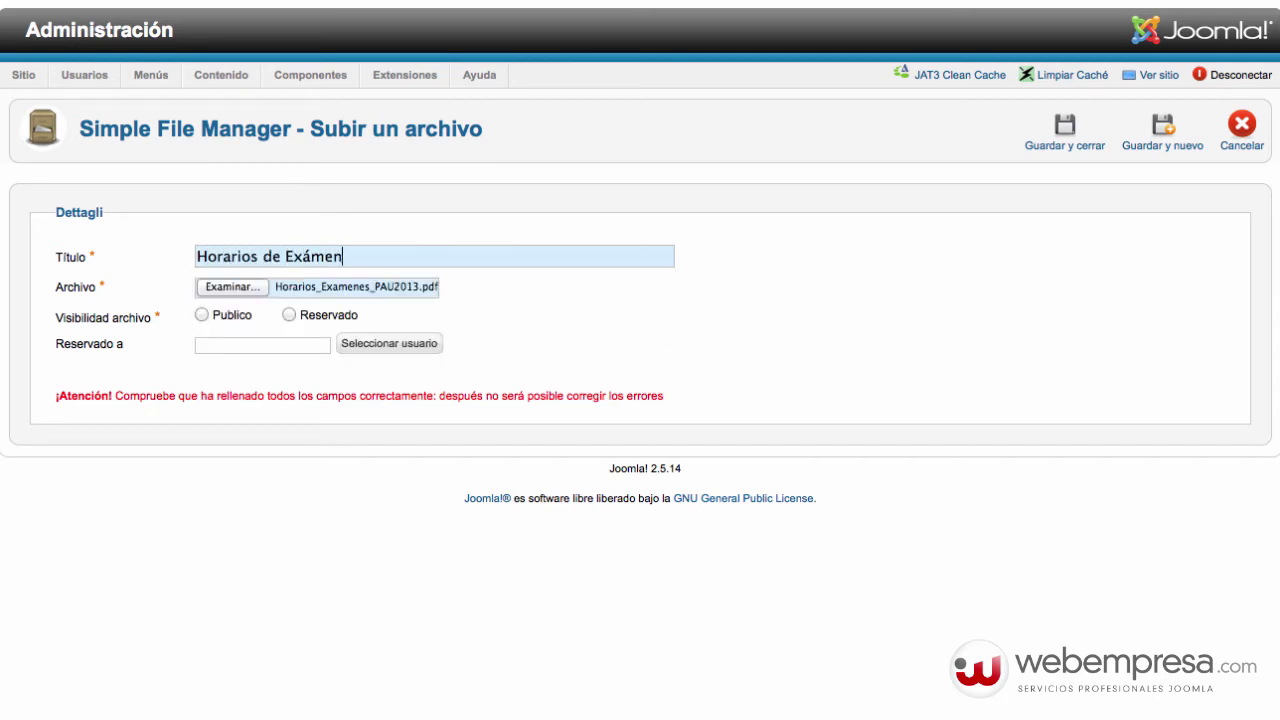
{"action": "key", "text": "BackSpace"}
{"action": "type", "text": "nes PAU 2013"}
{"action": "left_click", "coordinate": [201, 314]}
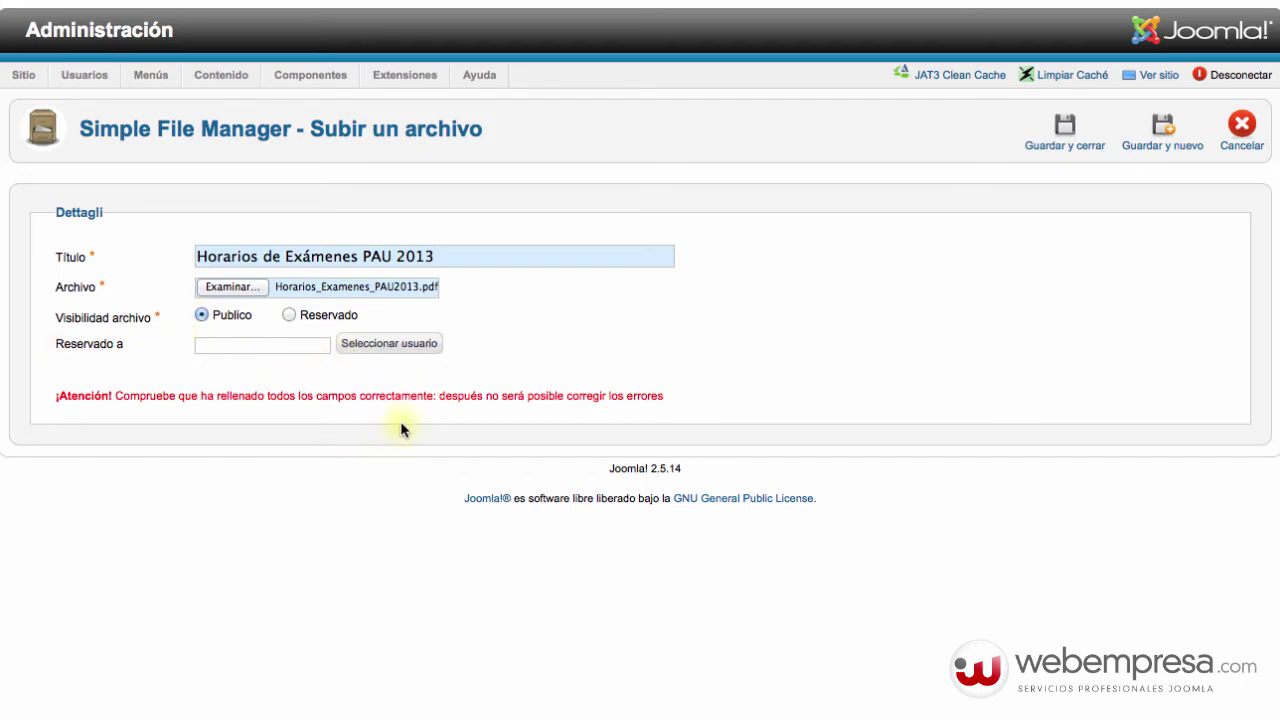
{"action": "left_click", "coordinate": [1075, 143]}
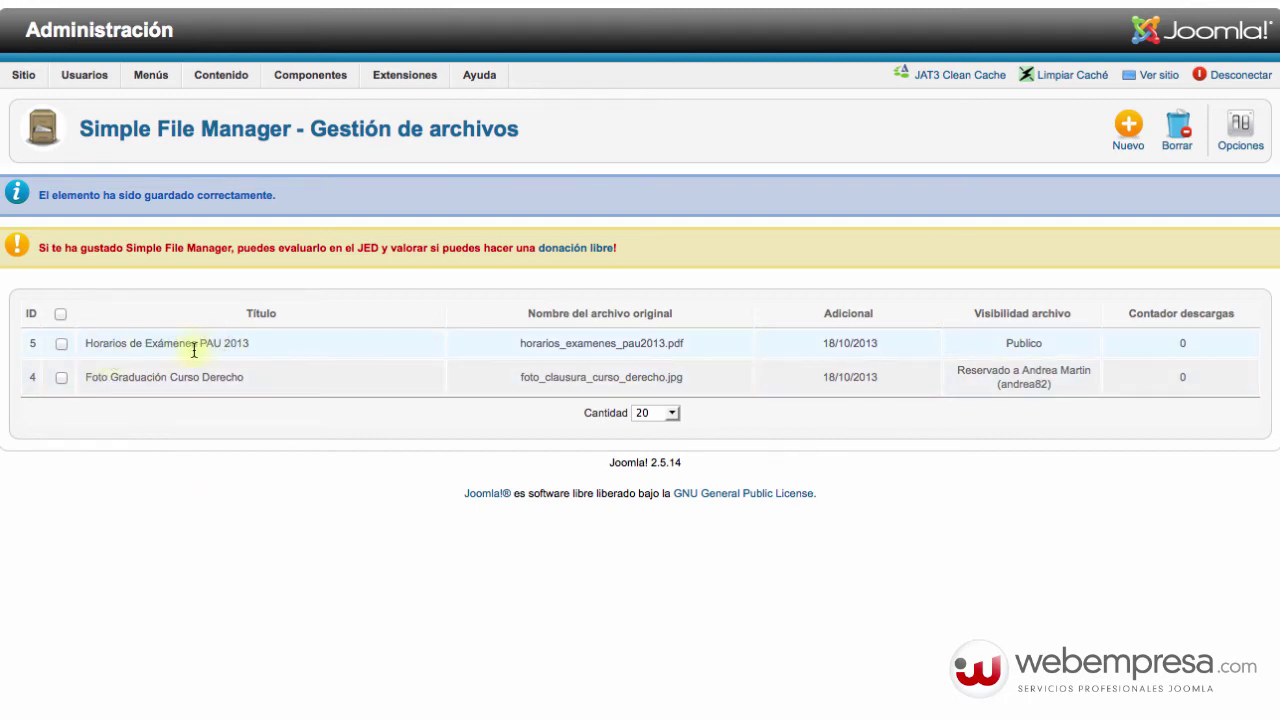
- Examine the original file name's extension and the visibility in the exam timetable entry's row
{"action": "double_click", "coordinate": [630, 343]}
{"action": "left_click", "coordinate": [690, 348]}
{"action": "left_click_drag", "start_coordinate": [684, 348], "coordinate": [668, 346]}
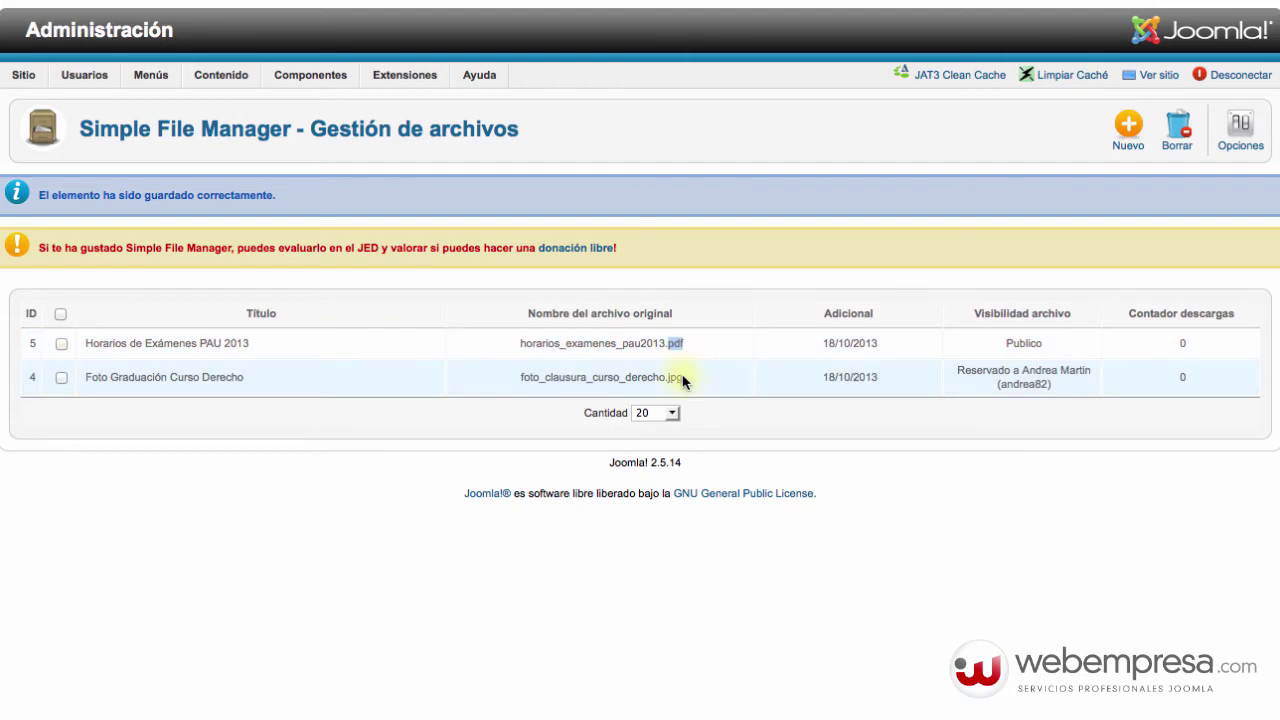
{"action": "left_click", "coordinate": [1023, 347]}
{"action": "double_click", "coordinate": [1023, 347]}
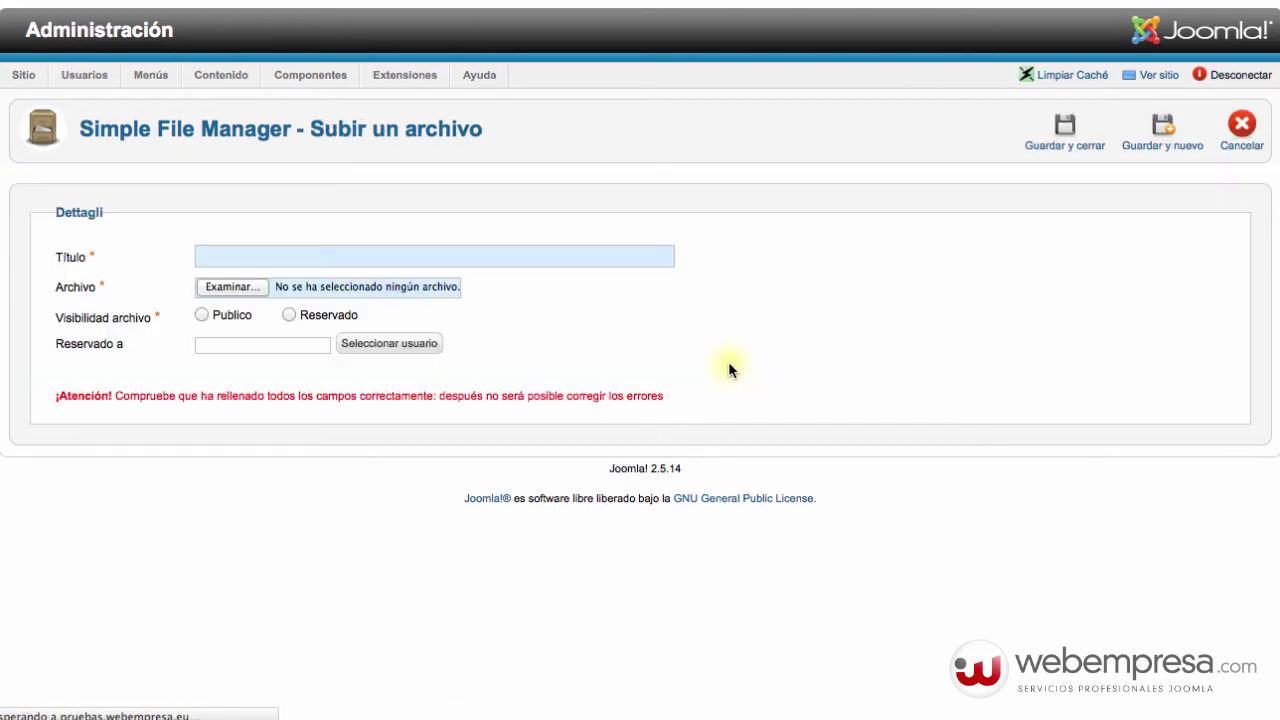
- Choose matematica_para_todos.pdf from the documentos folder as the file for another new entry
{"action": "left_click", "coordinate": [232, 289]}
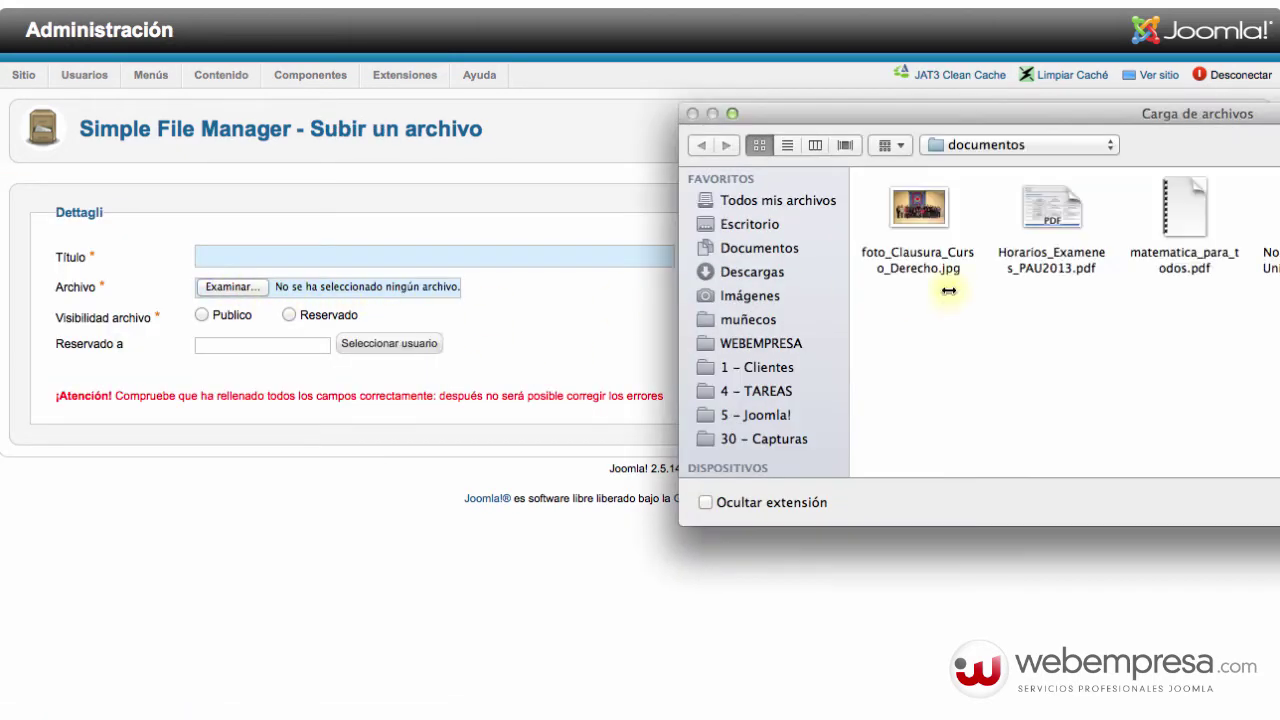
{"action": "left_click", "coordinate": [1190, 222]}
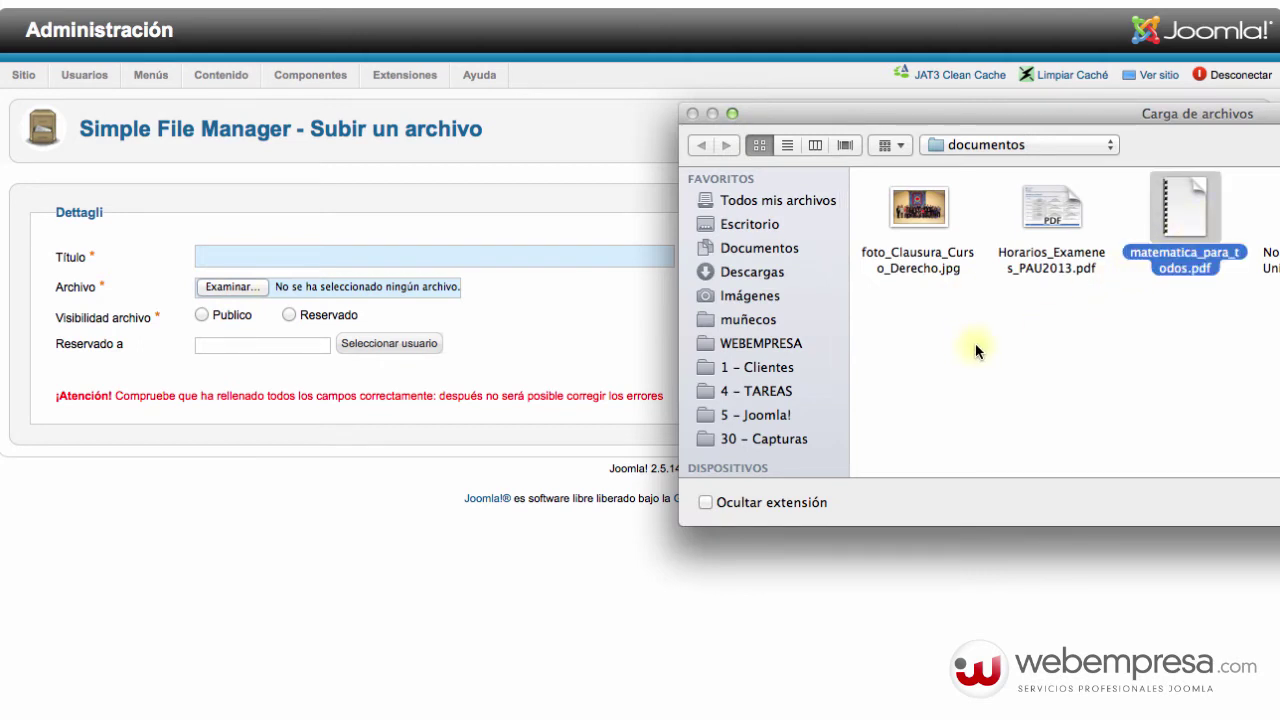
{"action": "key", "text": "Return"}
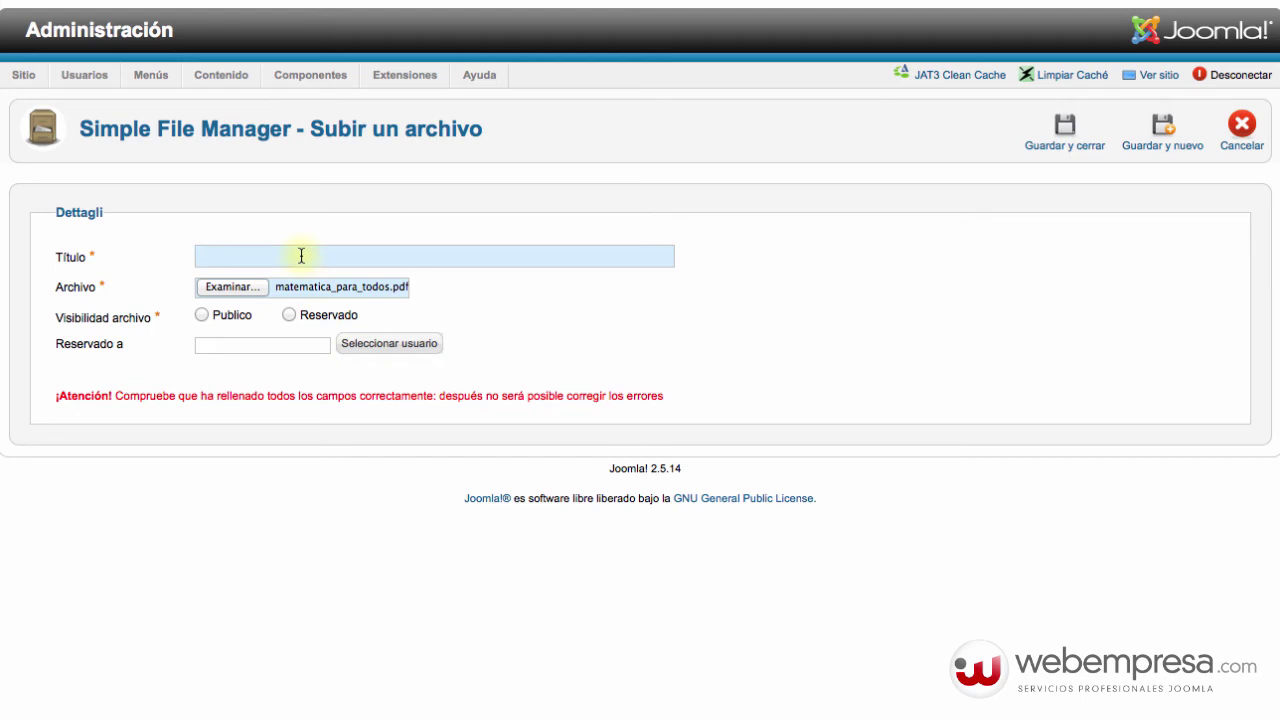
- Title the entry "Matemáticas para TODOS", set its visibility to Publico, save and close it, and check its row in the file list
{"action": "type", "text": "Matemáticas para TOD"}
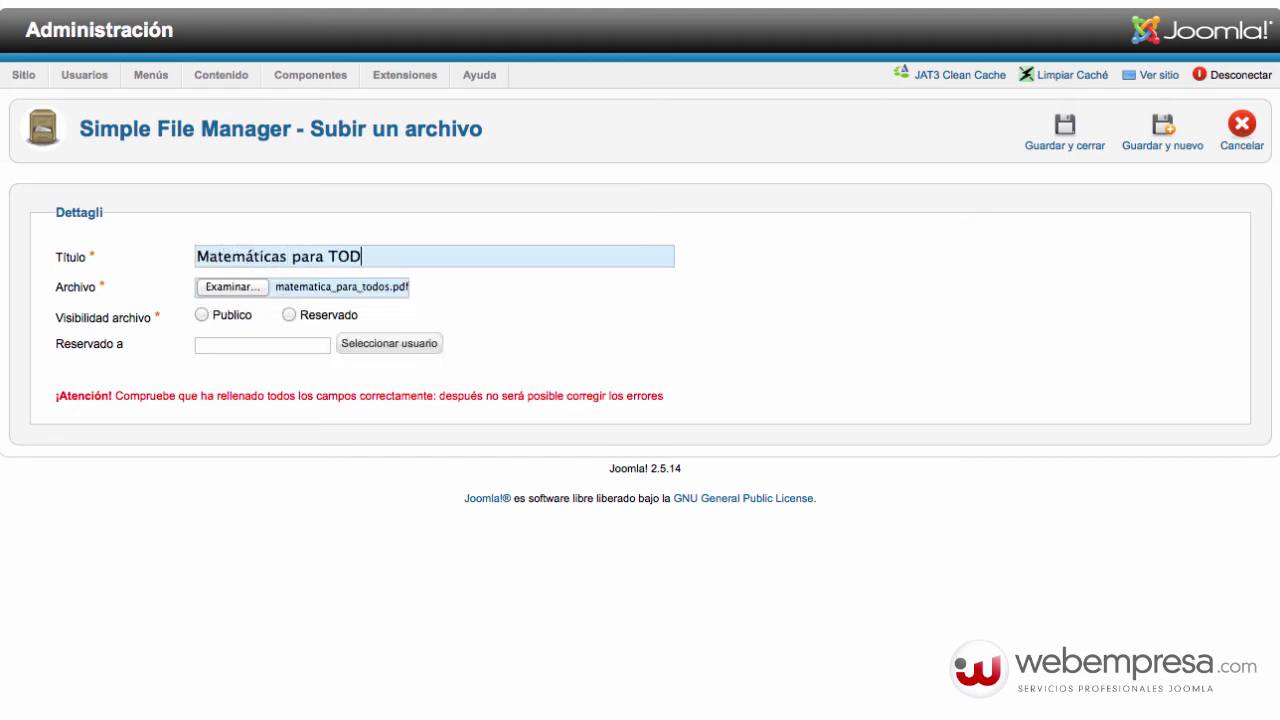
{"action": "type", "text": "OS"}
{"action": "left_click", "coordinate": [202, 316]}
{"action": "left_click", "coordinate": [1050, 148]}
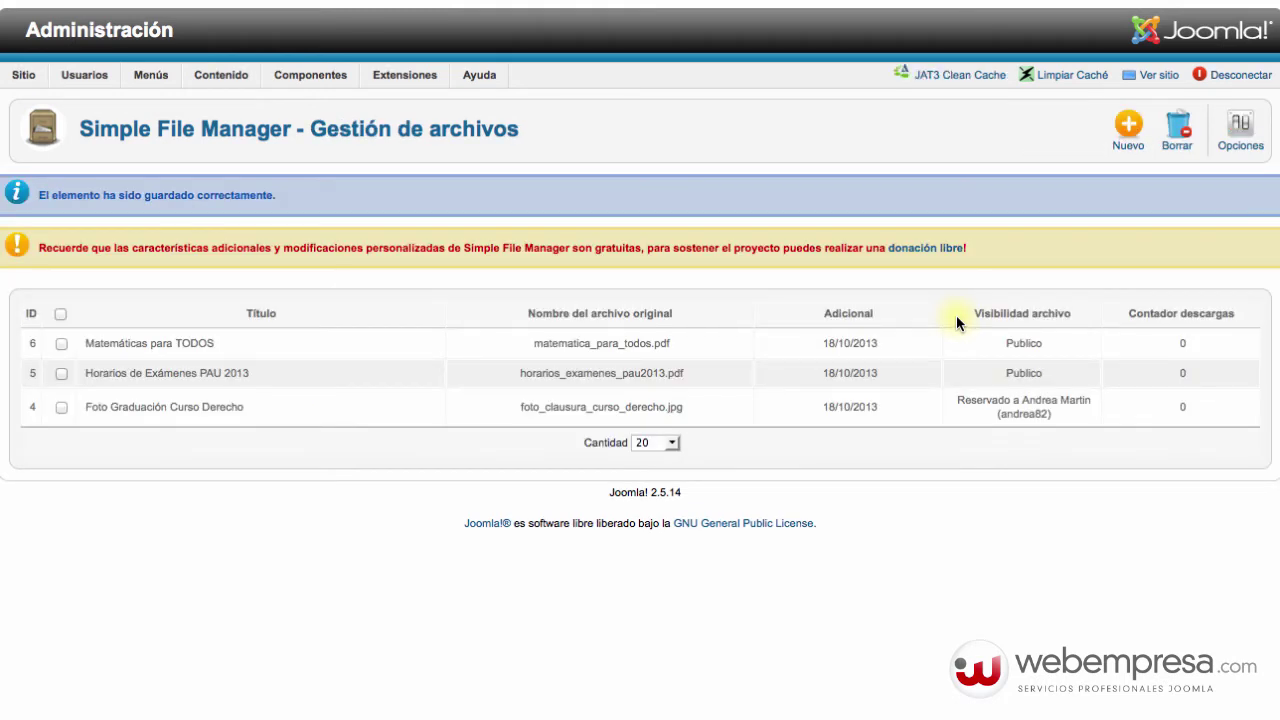
{"action": "double_click", "coordinate": [160, 343]}
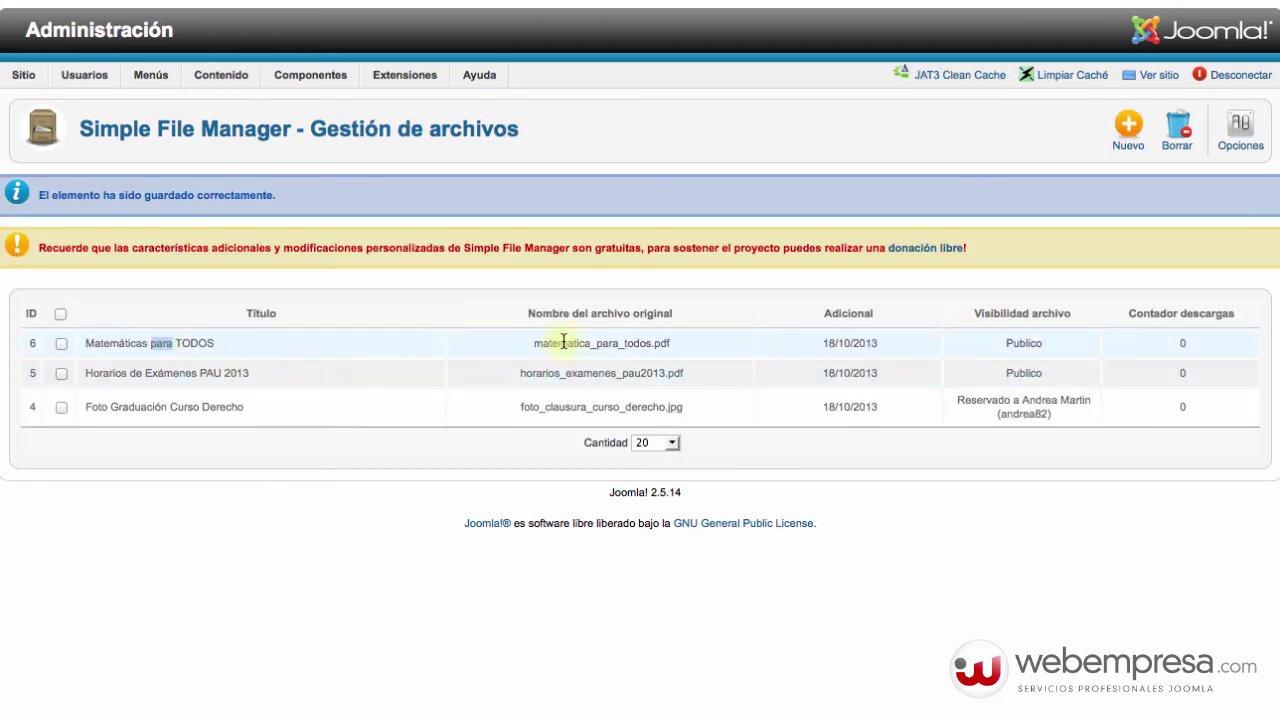
{"action": "triple_click", "coordinate": [633, 344]}
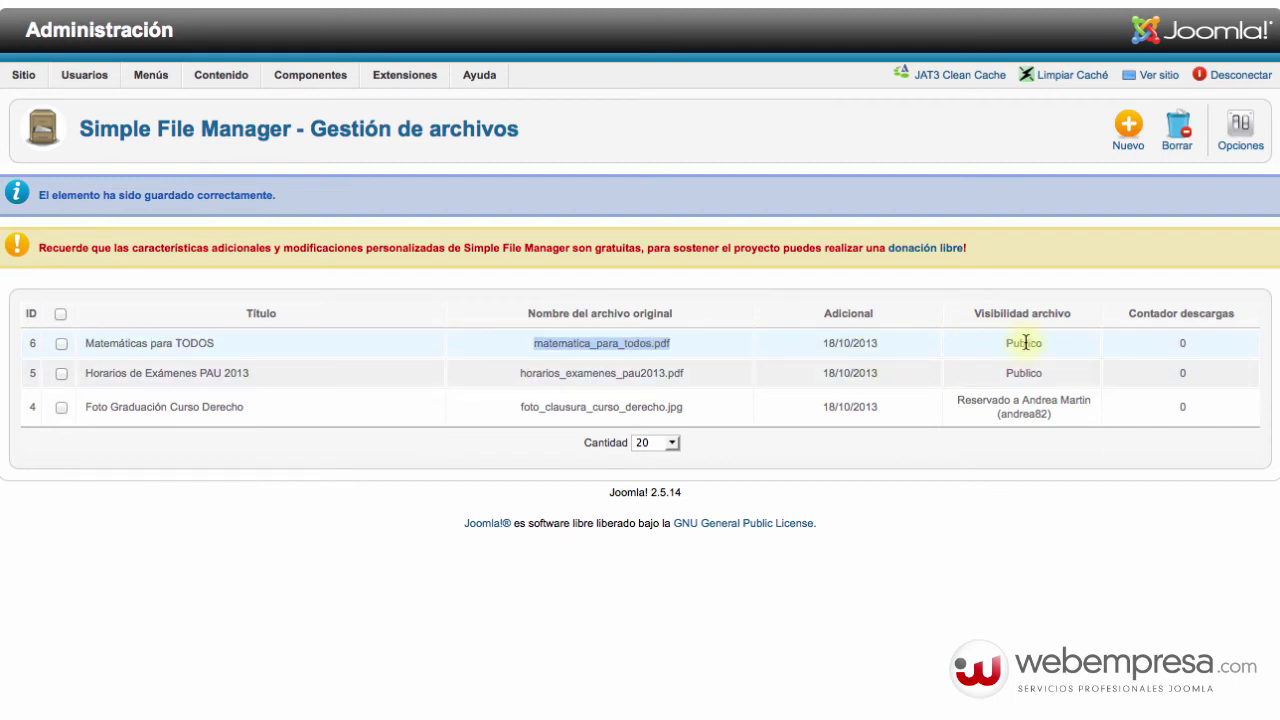
- Start a new file entry and choose Normas_Matricula_Universidad_2013.pdf as the file to upload
{"action": "left_click", "coordinate": [1128, 130]}
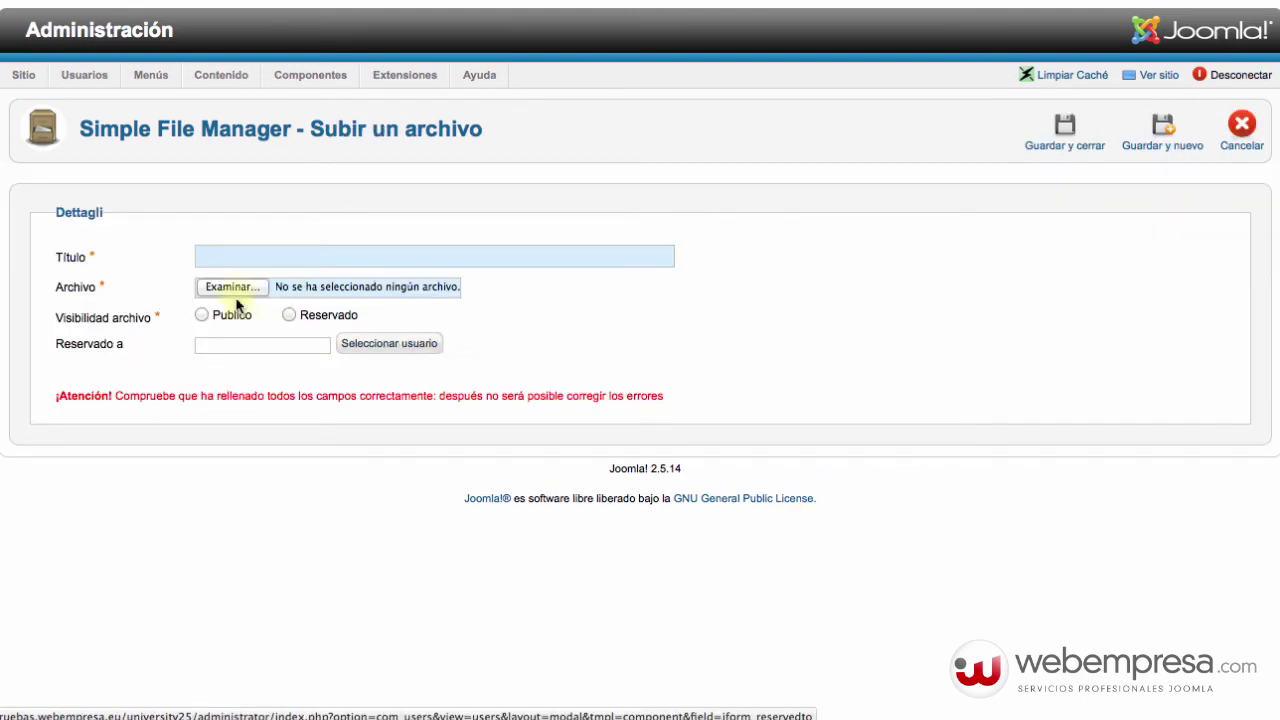
{"action": "left_click", "coordinate": [236, 294]}
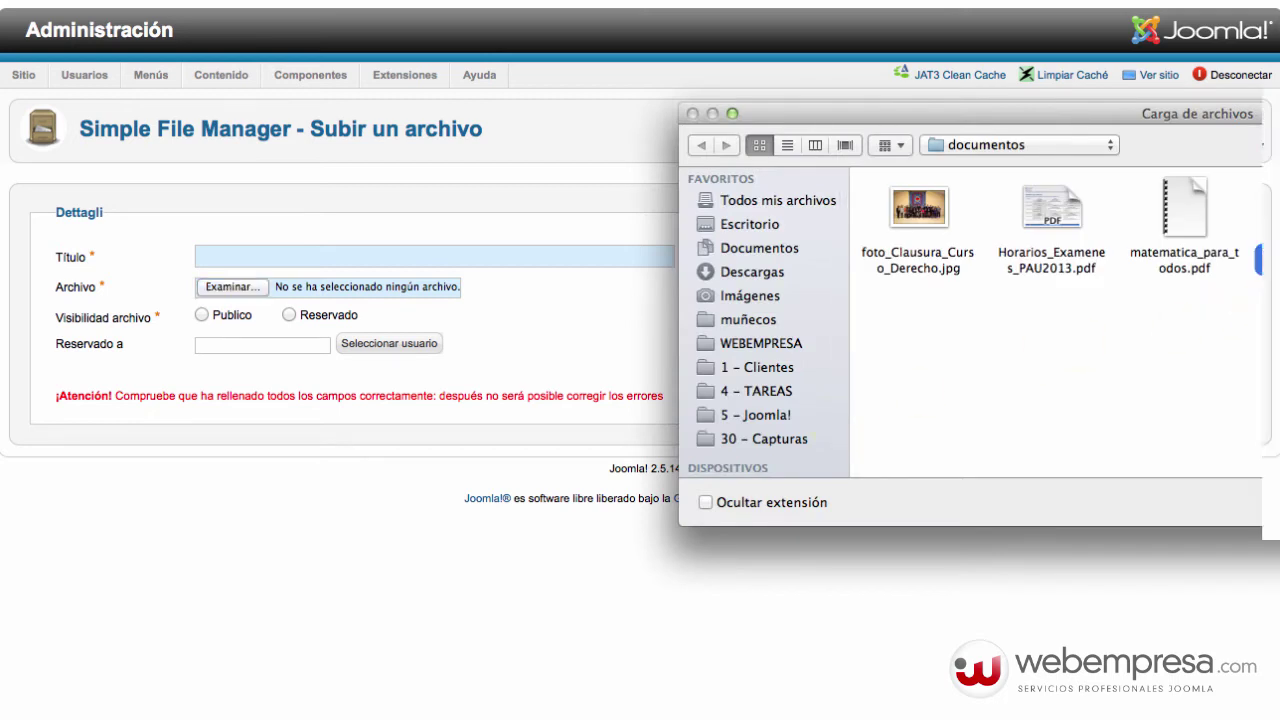
{"action": "key", "text": "Return"}
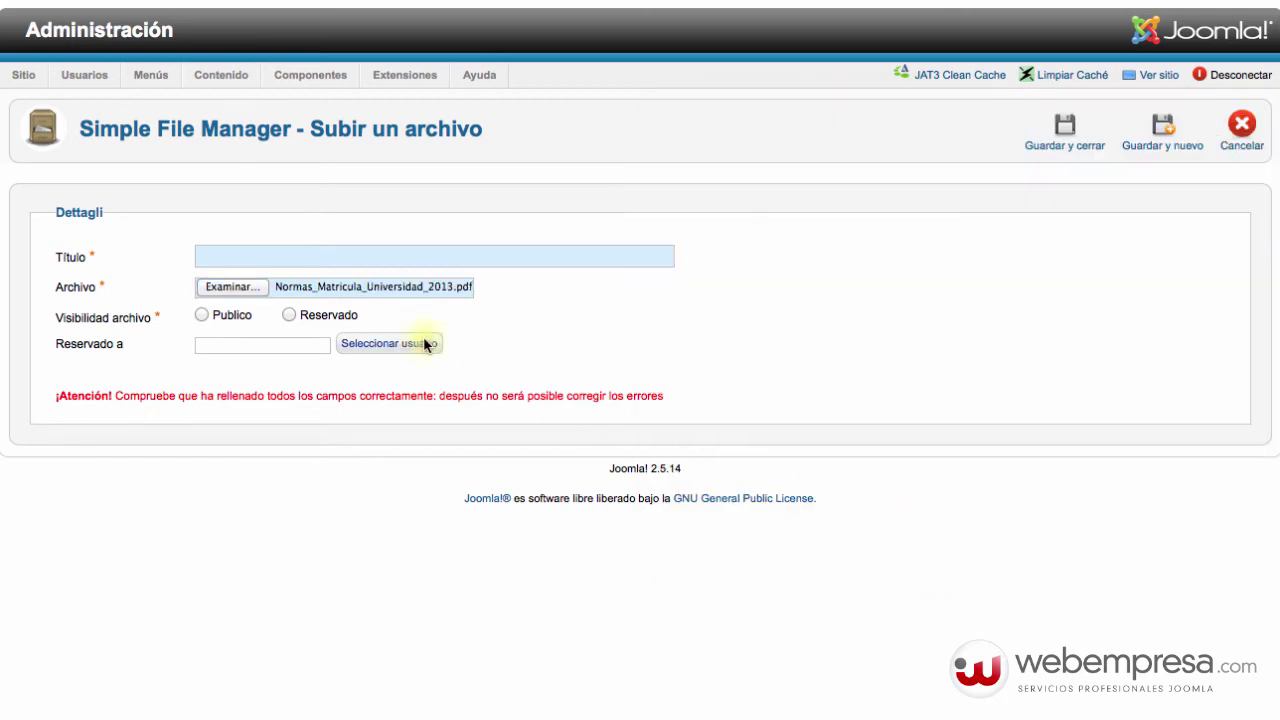
- Title the enrolment rules entry "Normas Matriculación Universidad - 2013"
{"action": "left_click", "coordinate": [240, 253]}
{"action": "type", "text": "Normas Matri"}
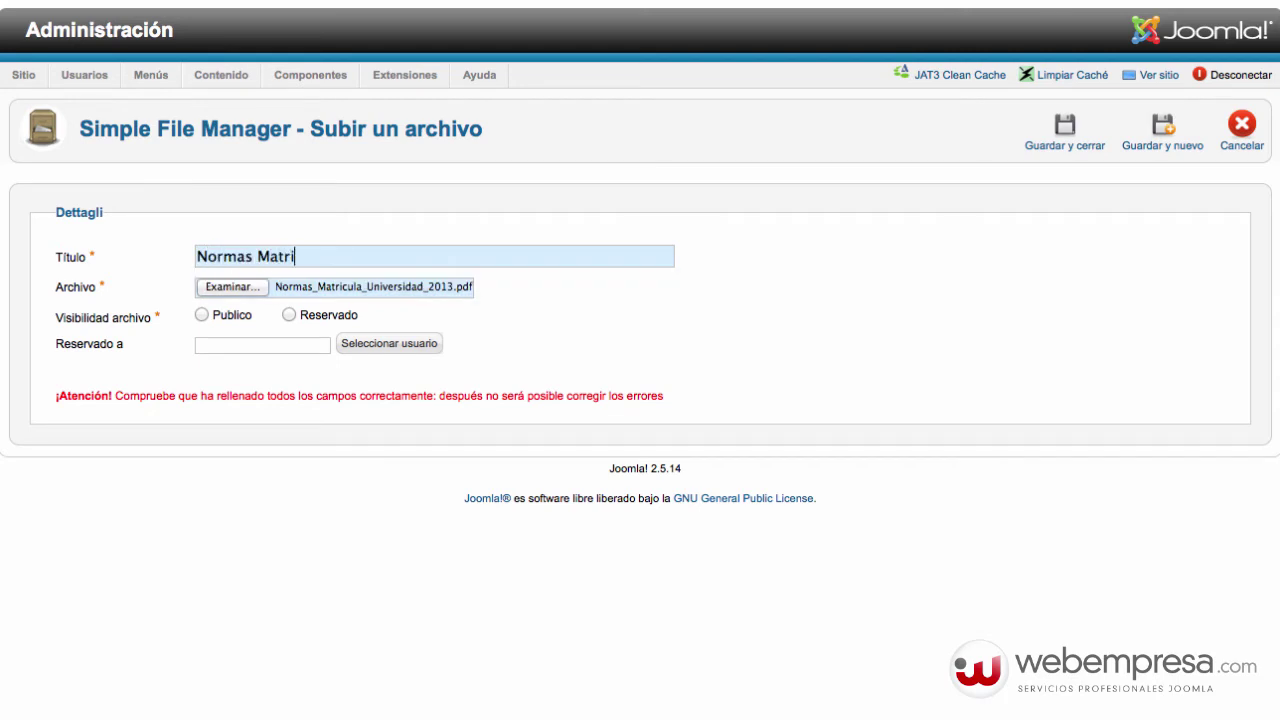
{"action": "type", "text": "culación UNiv"}
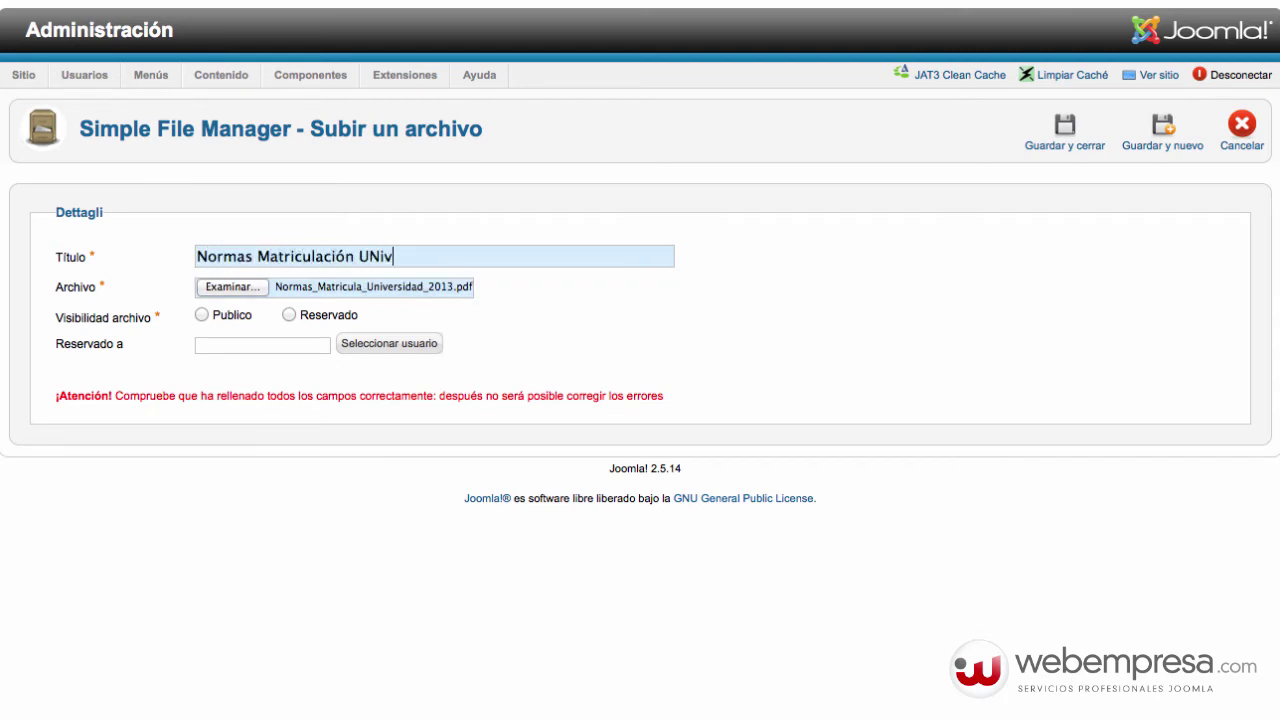
{"action": "type", "text": "ersidad - 2013"}
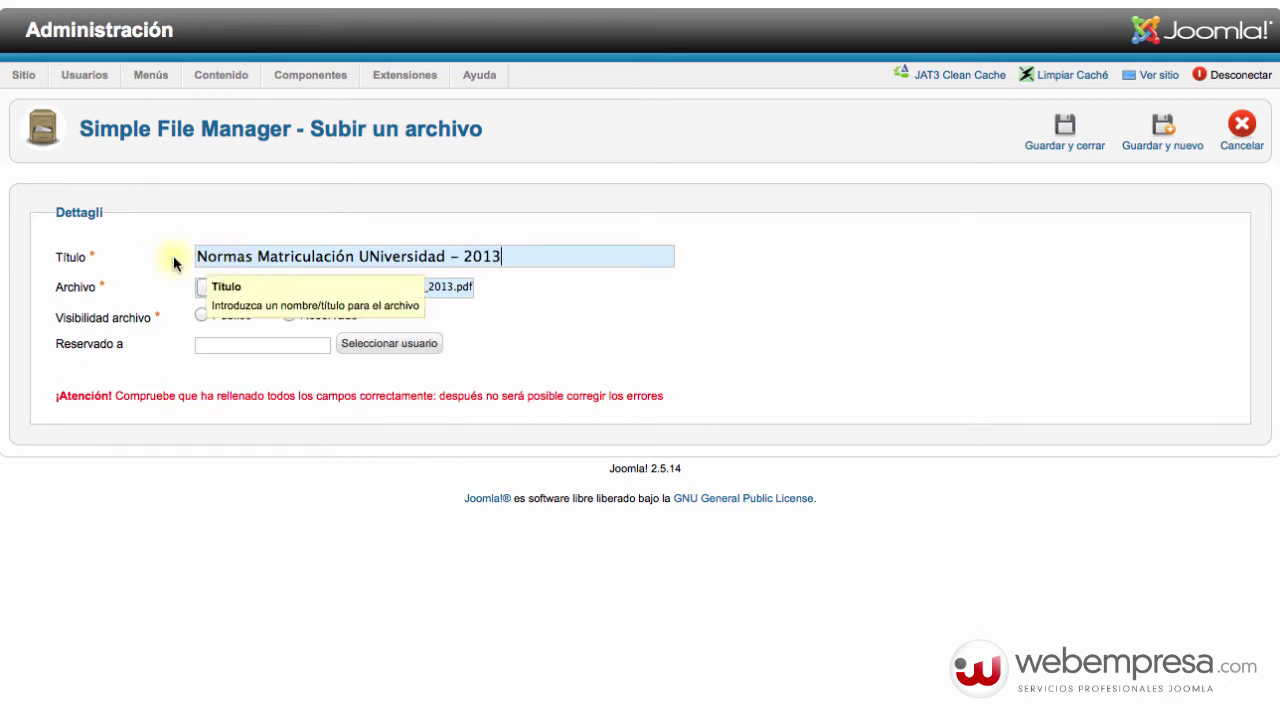
{"action": "left_click", "coordinate": [382, 258]}
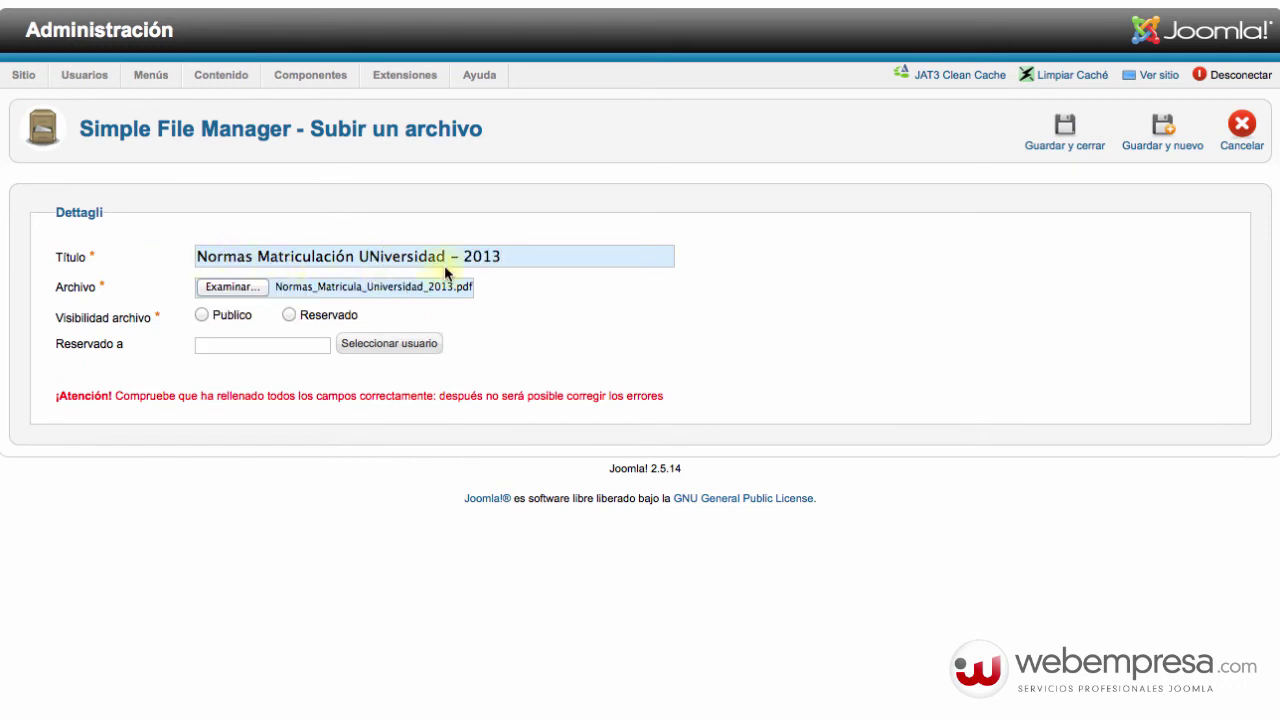
{"action": "key", "text": "BackSpace"}
{"action": "type", "text": "n"}
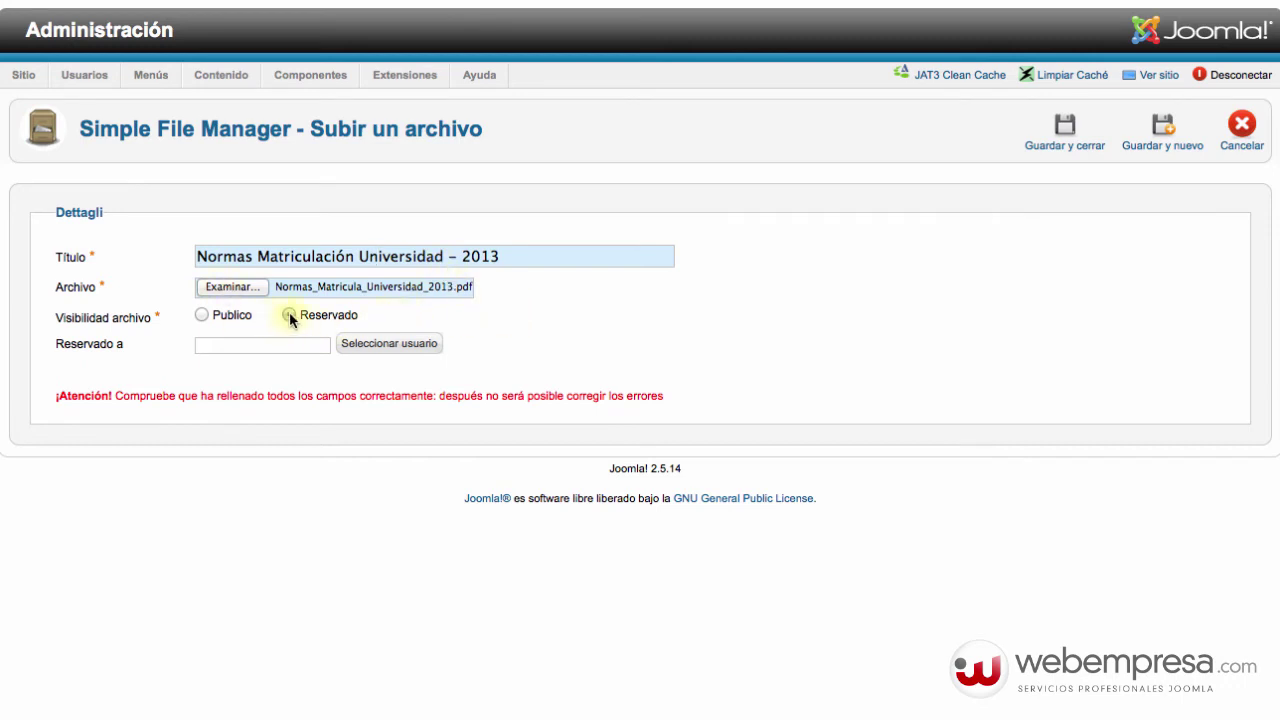
- Set the visibility to Reservado, reserve the file for the first listed user in the Registrado group, and save and close the entry
{"action": "left_click", "coordinate": [382, 345]}
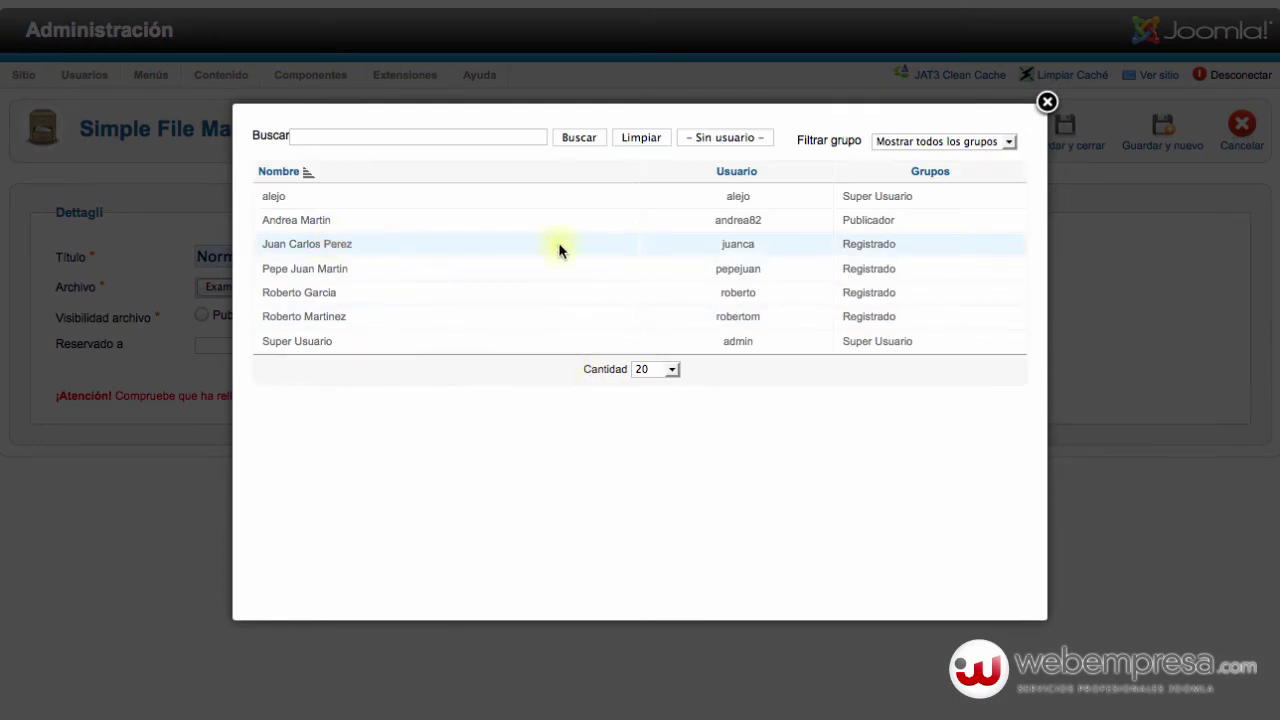
{"action": "left_click", "coordinate": [318, 248]}
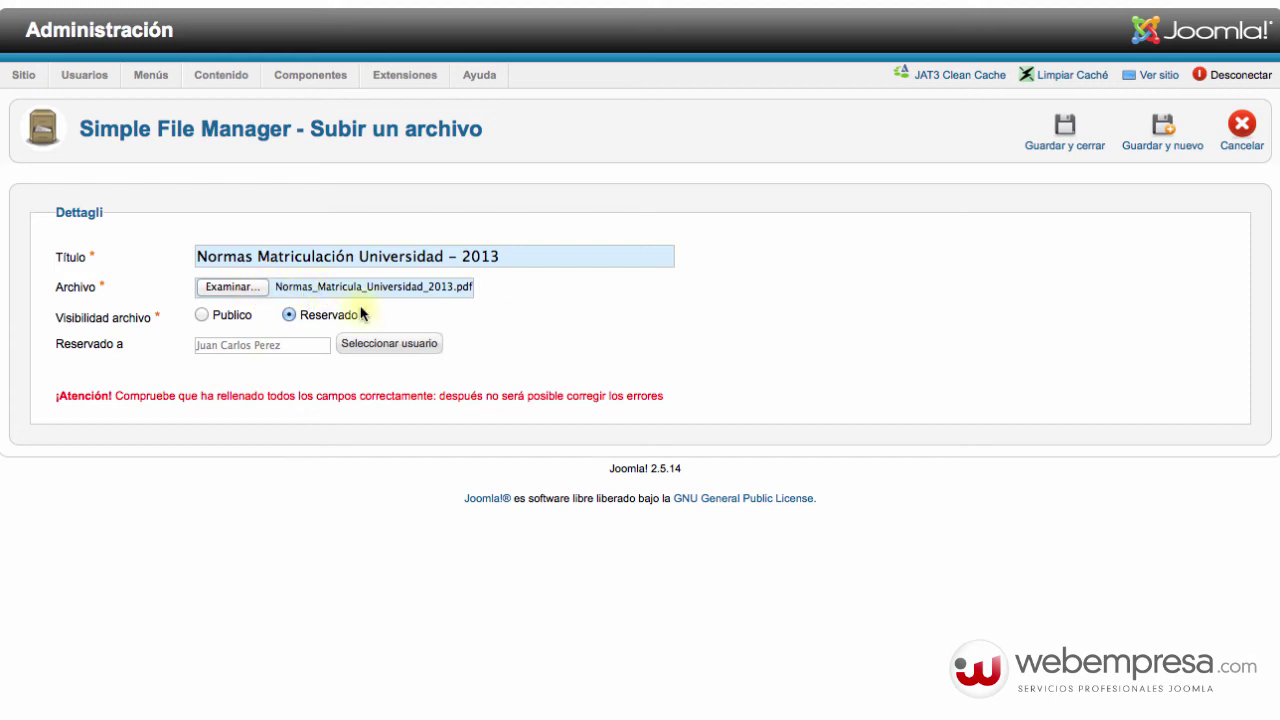
{"action": "left_click", "coordinate": [1055, 147]}
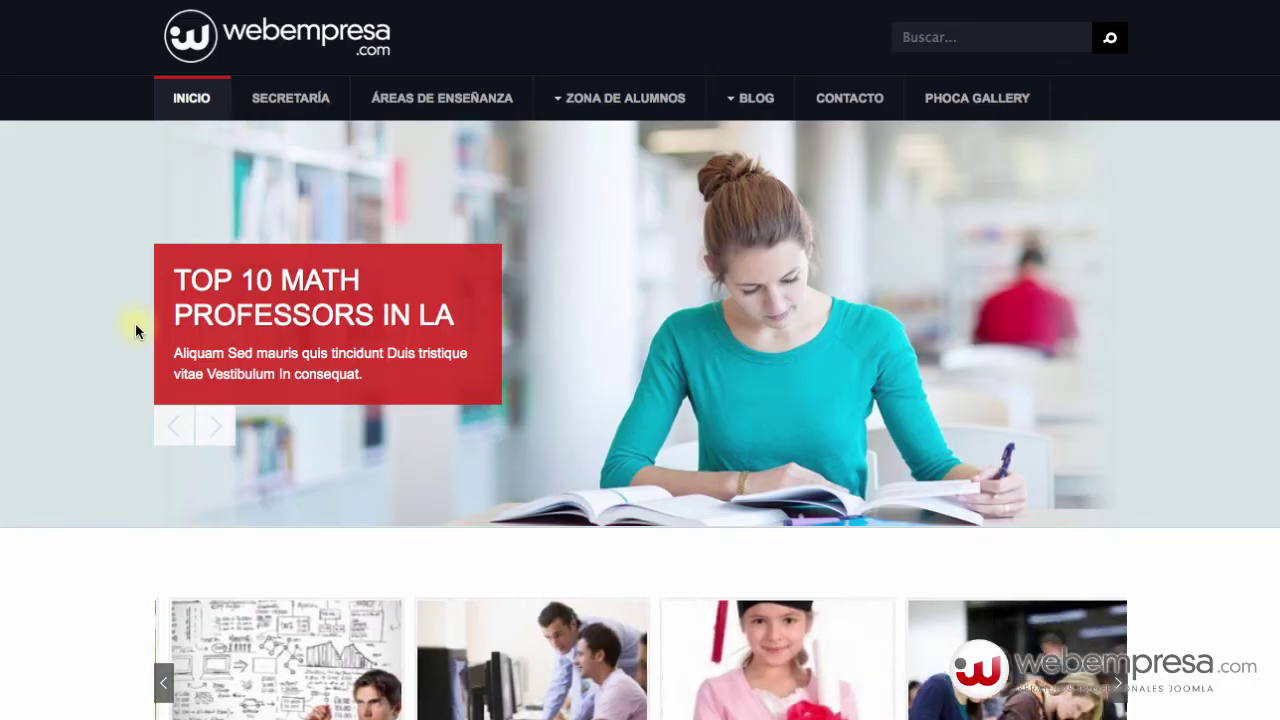
- Switch to the public site, look over the home page, and open the Zona de Alumnos page to examine its login form and student menu
{"action": "scroll", "coordinate": [135, 323], "scroll_direction": "down", "scroll_amount": 10}
{"action": "scroll", "coordinate": [144, 329], "scroll_direction": "up", "scroll_amount": 2}
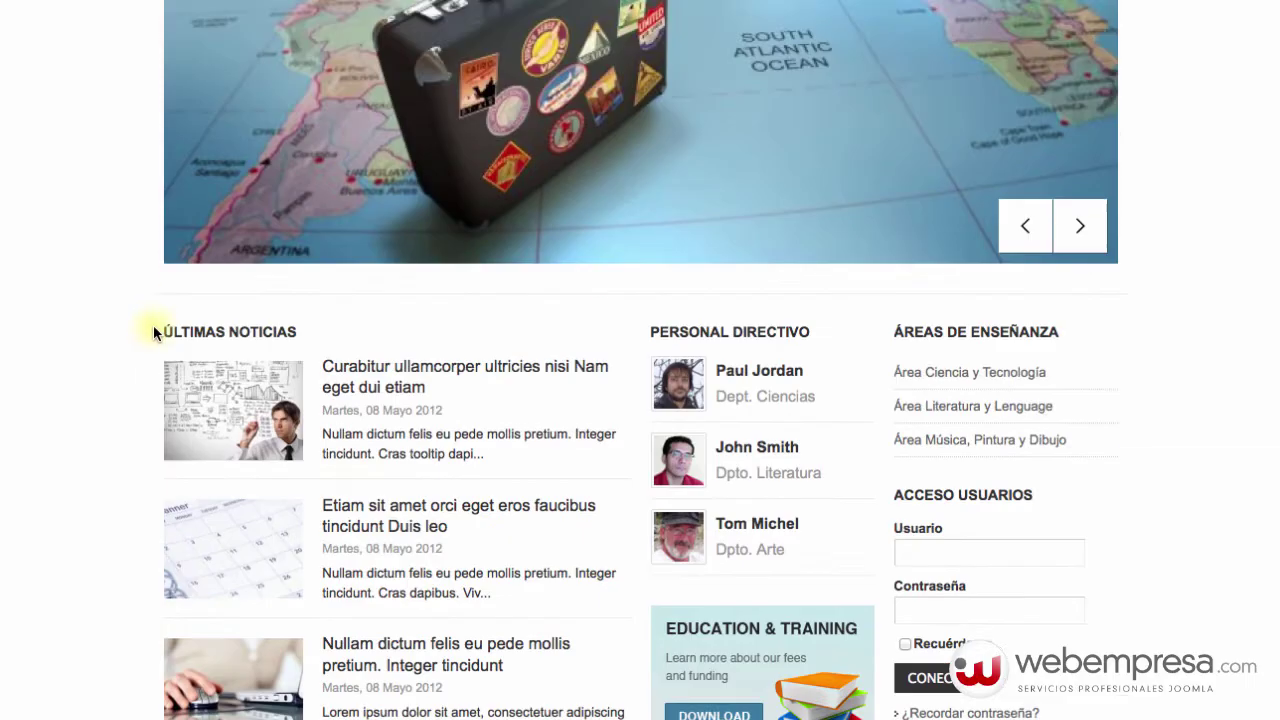
{"action": "scroll", "coordinate": [155, 333], "scroll_direction": "up", "scroll_amount": 10}
{"action": "mouse_move", "coordinate": [628, 110]}
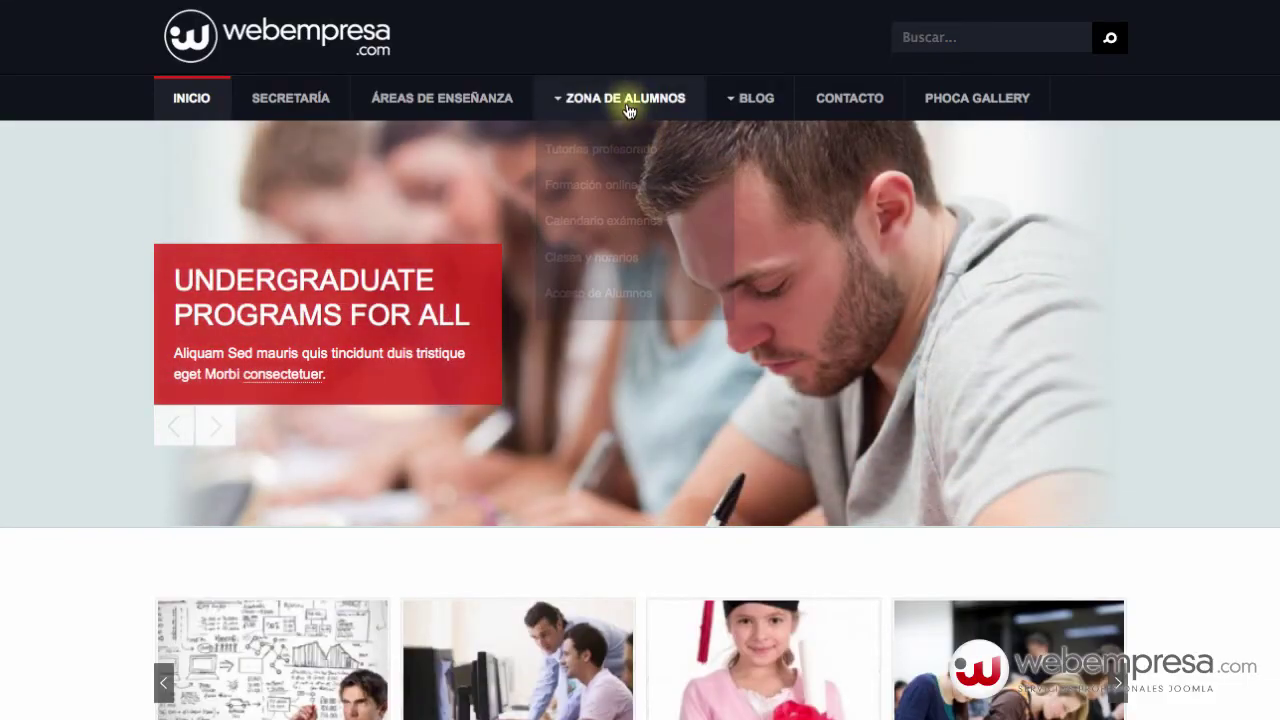
{"action": "left_click", "coordinate": [726, 146]}
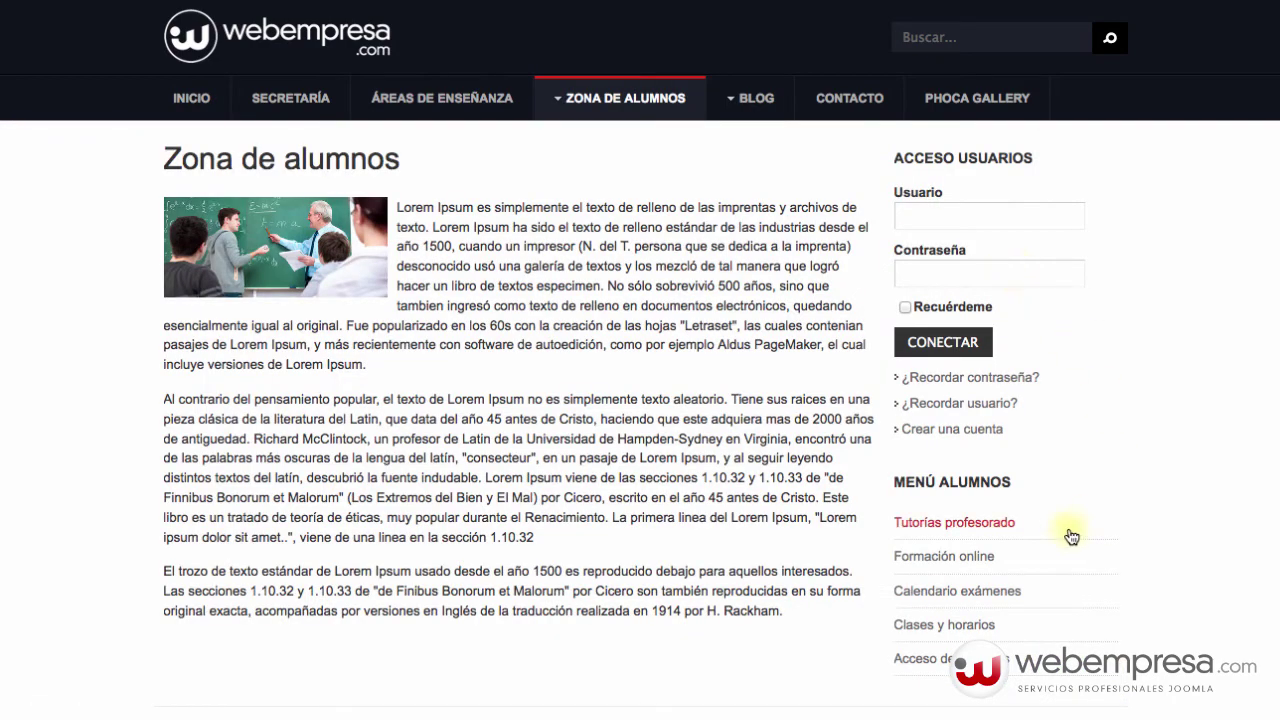
{"action": "scroll", "coordinate": [1066, 515], "scroll_direction": "down", "scroll_amount": 4}
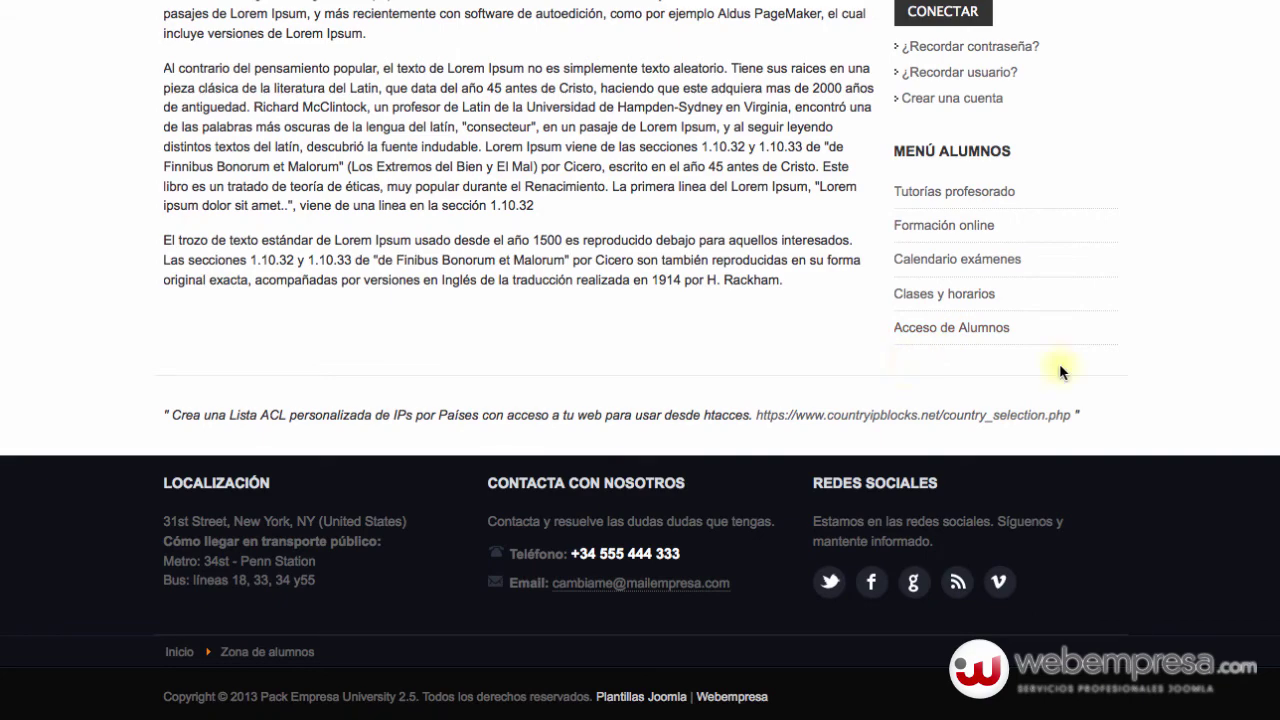
{"action": "scroll", "coordinate": [872, 339], "scroll_direction": "up", "scroll_amount": 4}
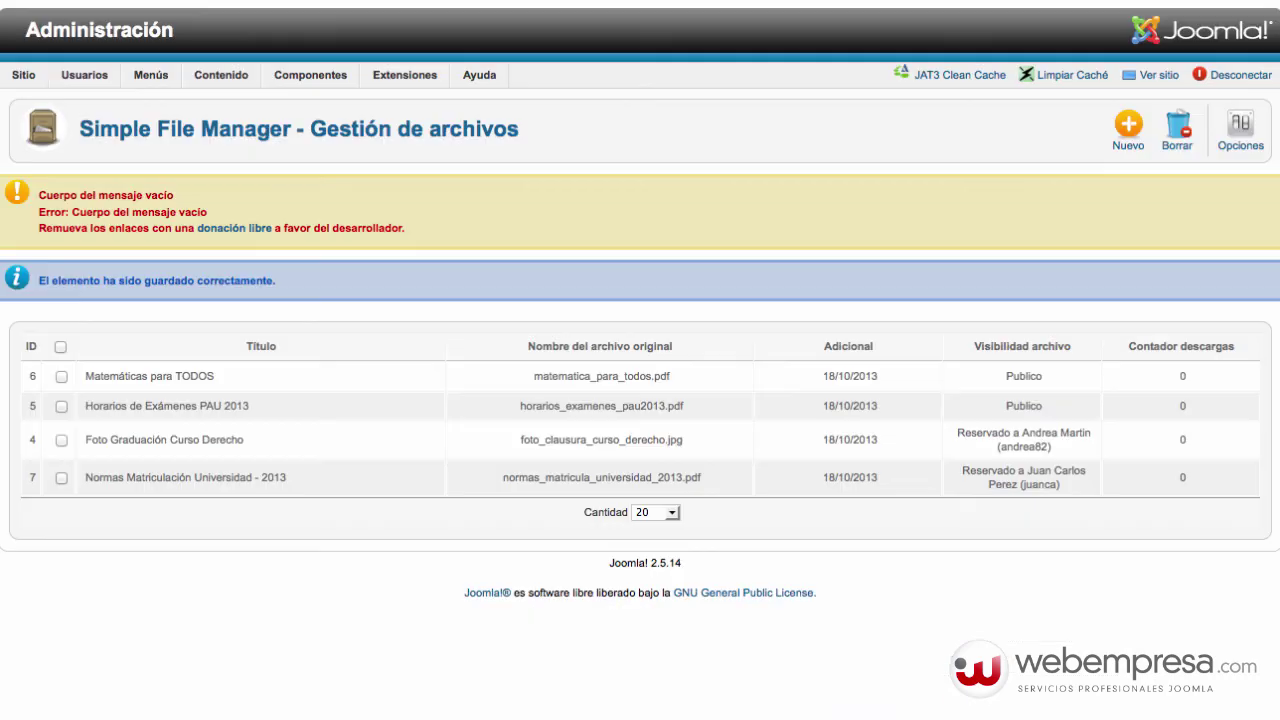
- Create a new item in Menu Principal and set its type to simplefilemanager's SFM_VIEW_DOC_LIST
{"action": "mouse_move", "coordinate": [146, 69]}
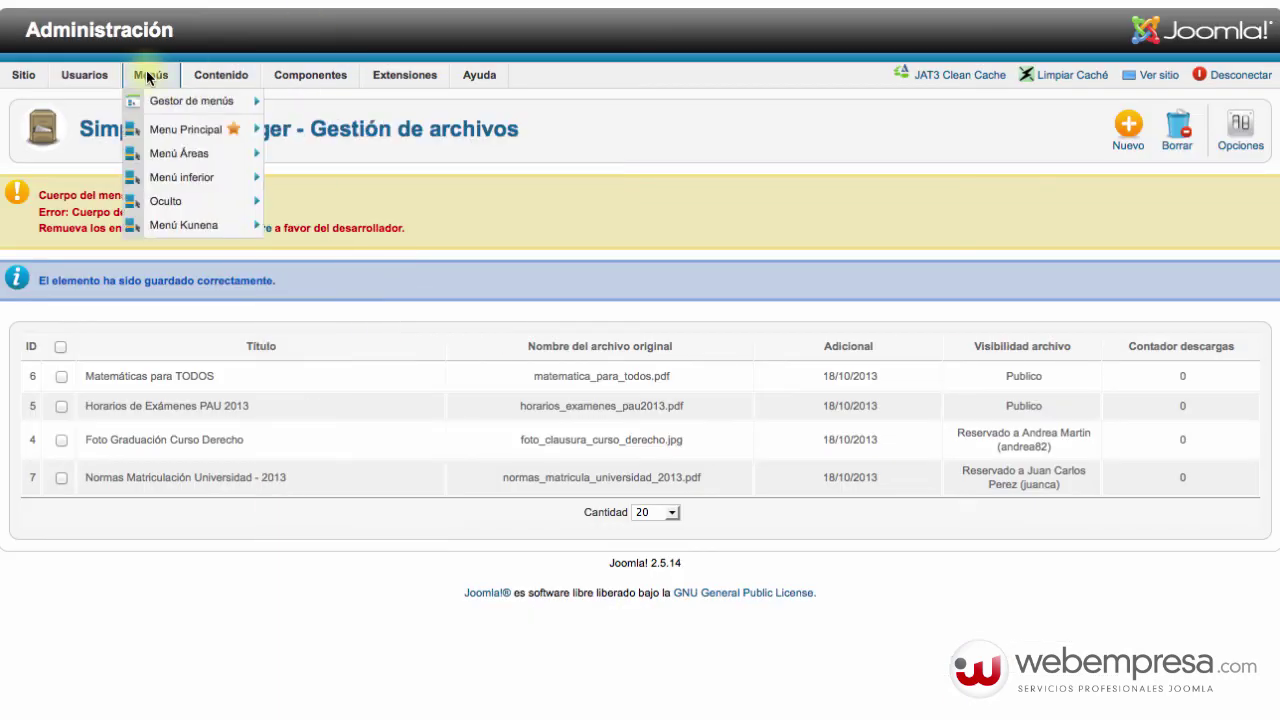
{"action": "left_click", "coordinate": [158, 127]}
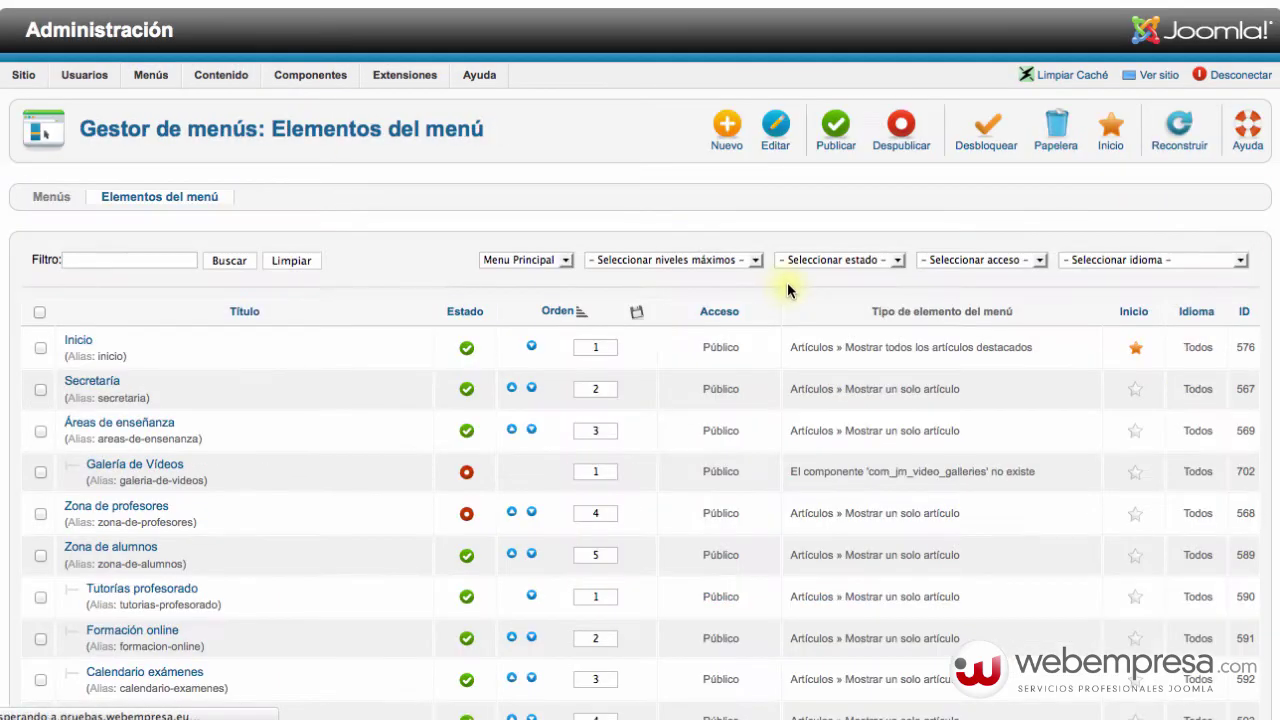
{"action": "left_click", "coordinate": [727, 128]}
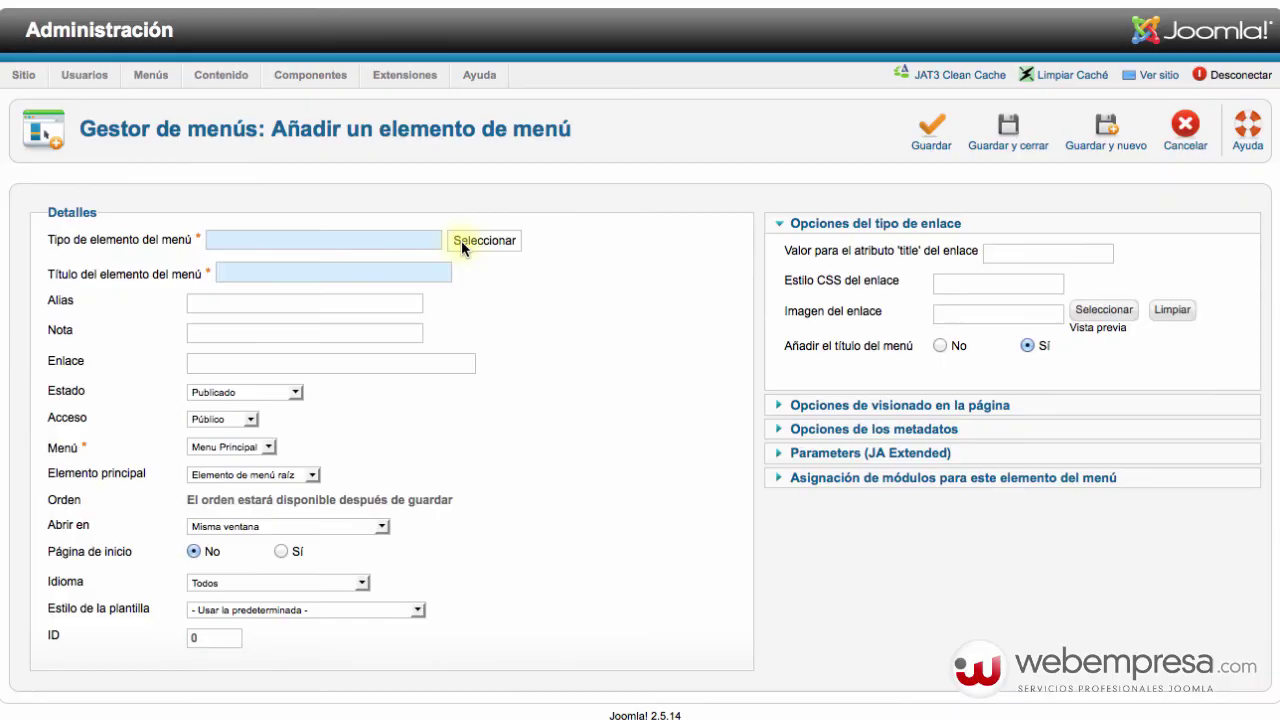
{"action": "left_click", "coordinate": [463, 240]}
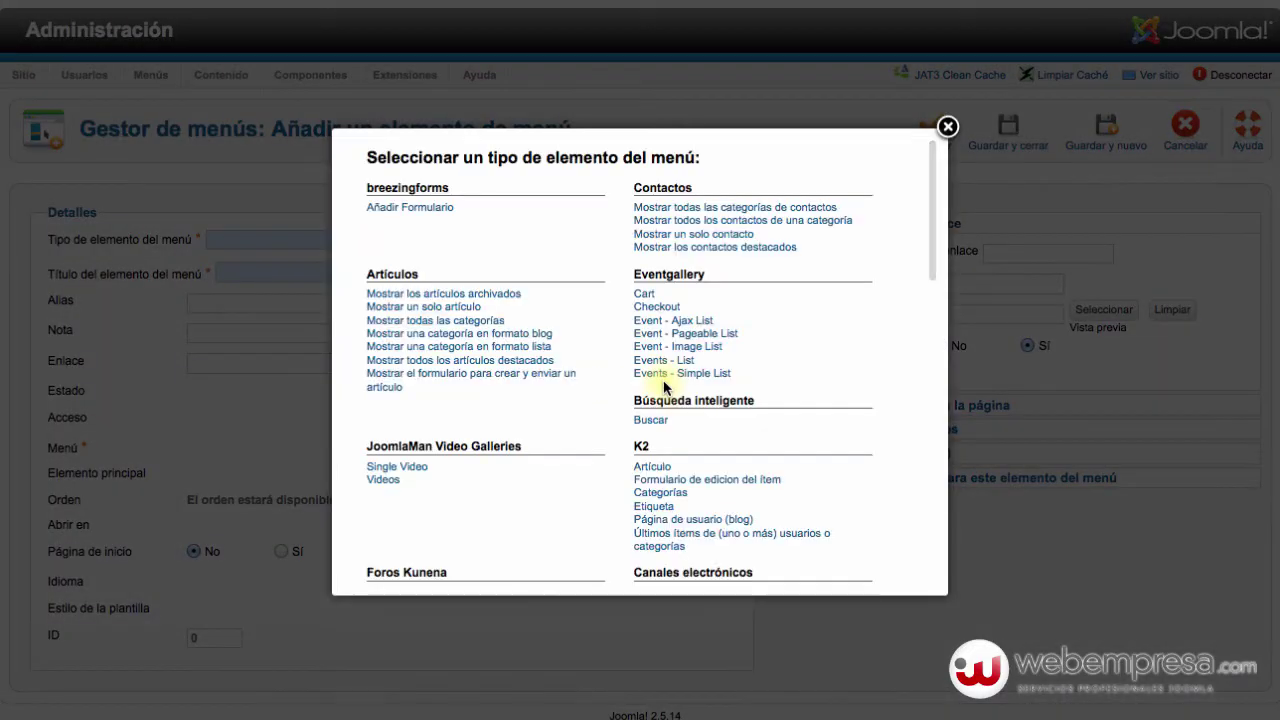
{"action": "scroll", "coordinate": [665, 385], "scroll_direction": "down", "scroll_amount": 10}
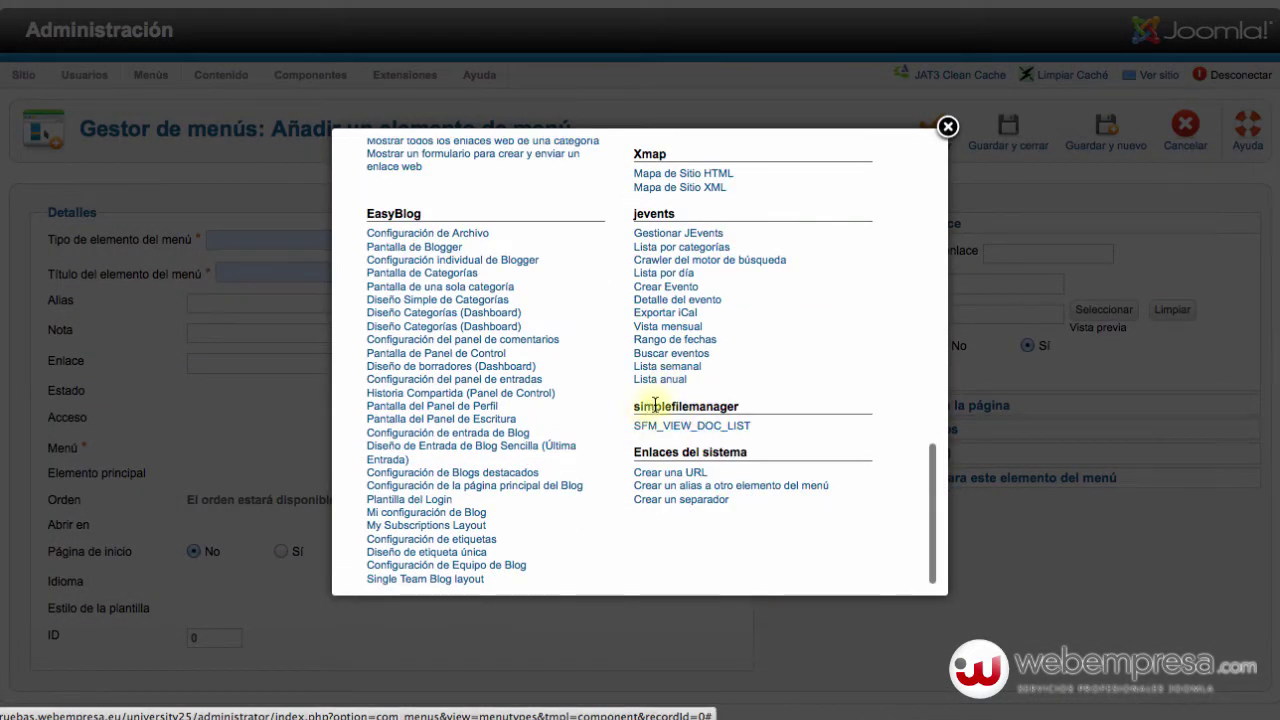
{"action": "left_click", "coordinate": [669, 429]}
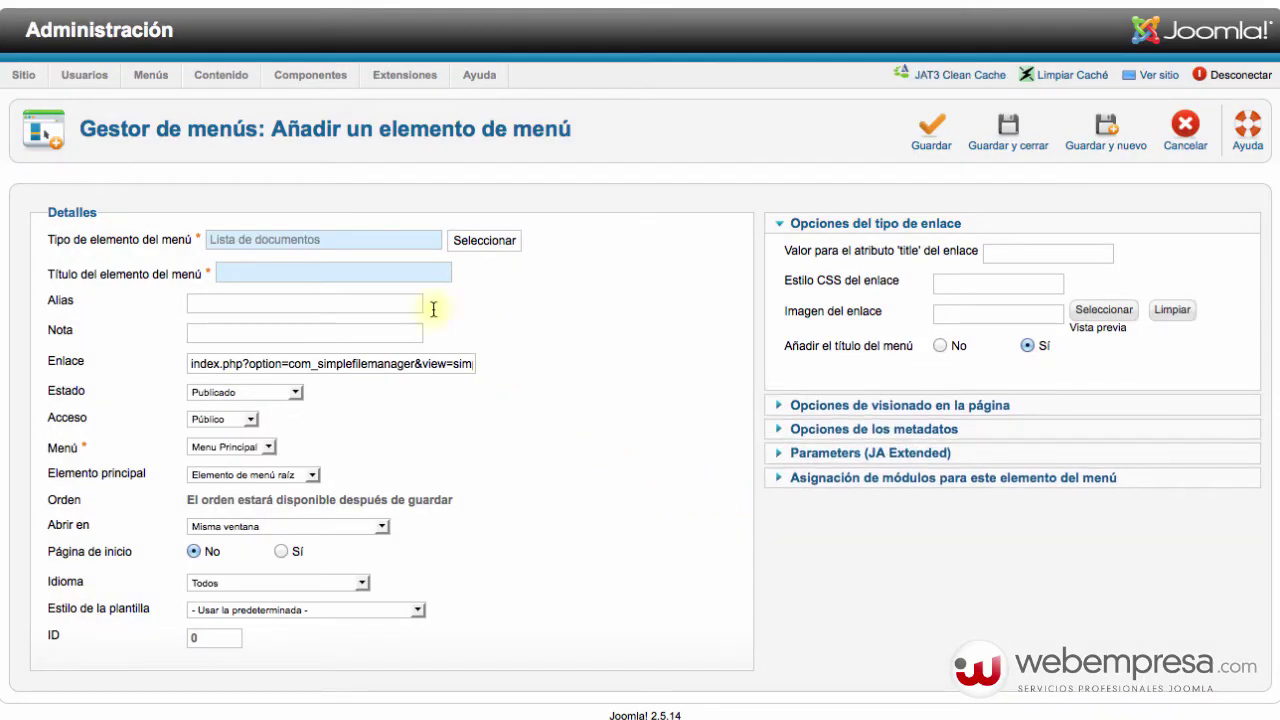
- Title the new menu item "Lista Documentos"
{"action": "left_click", "coordinate": [370, 273]}
{"action": "type", "text": "L"}
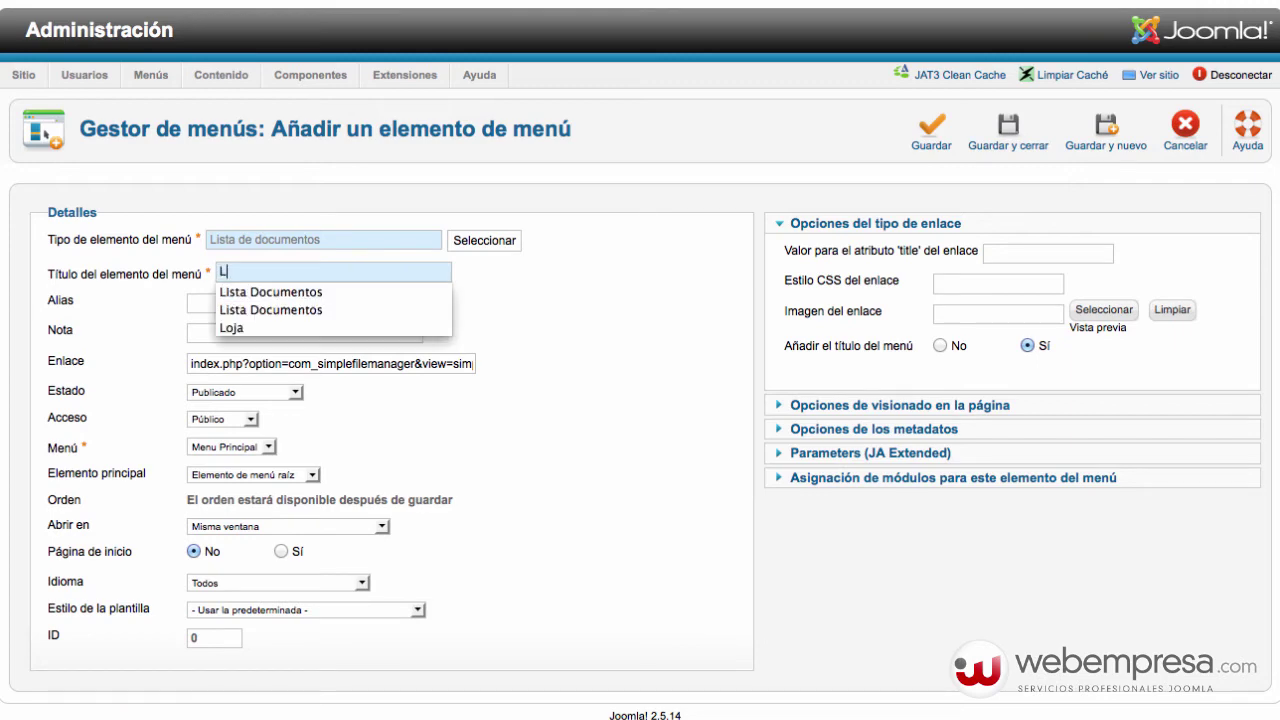
{"action": "key", "text": "Down"}
{"action": "key", "text": "Down"}
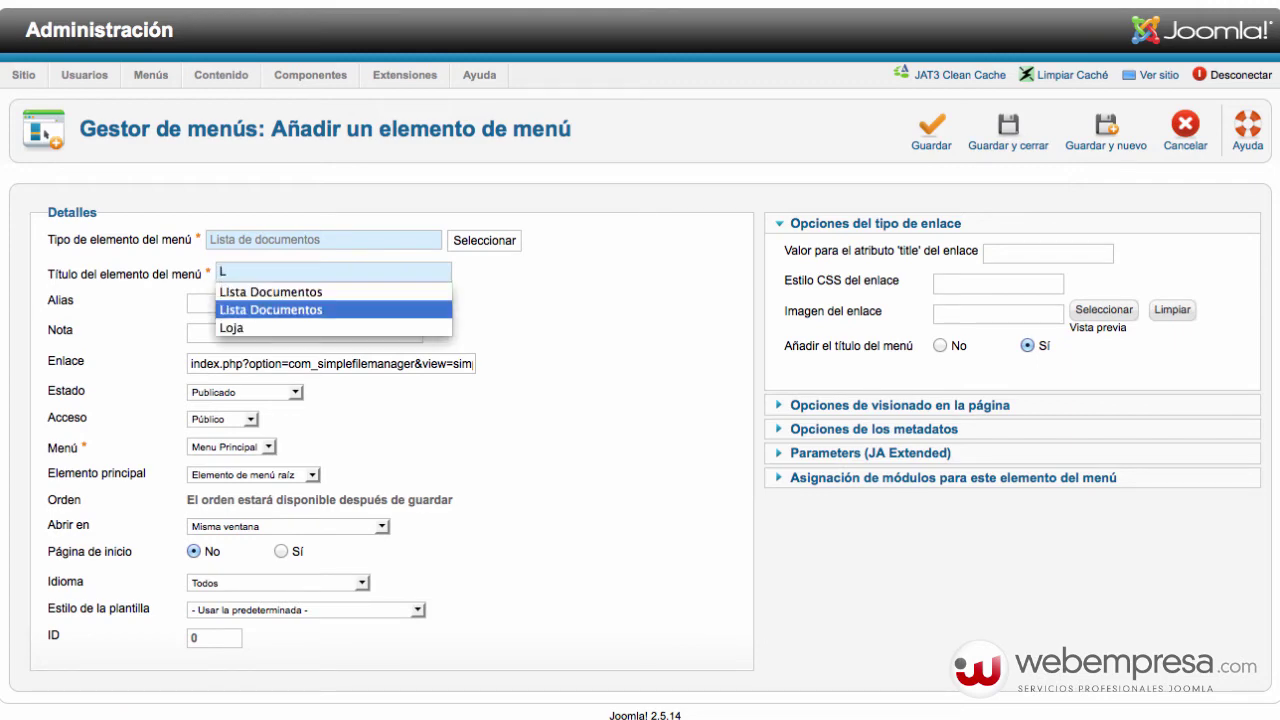
{"action": "key", "text": "Tab"}
{"action": "left_click", "coordinate": [563, 424]}
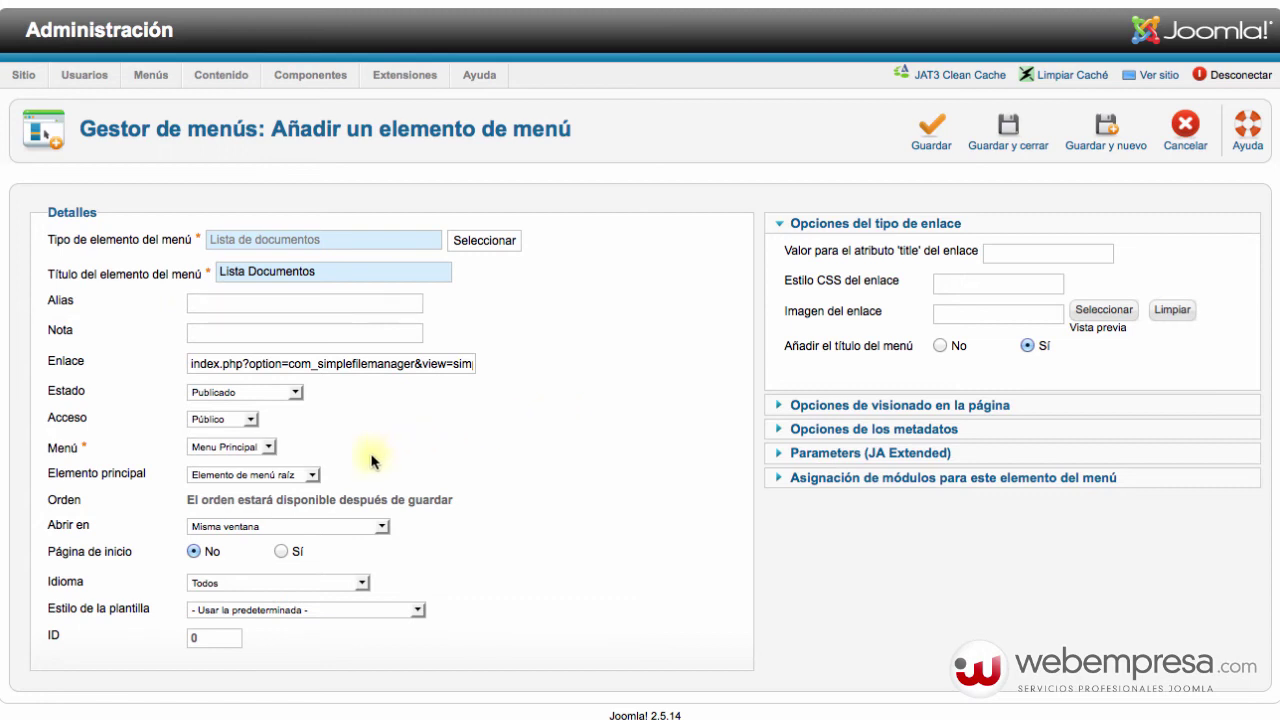
- Keep the item in Menu Principal, set its parent element to Zona de alumnos, and save and close it
{"action": "left_click", "coordinate": [224, 452]}
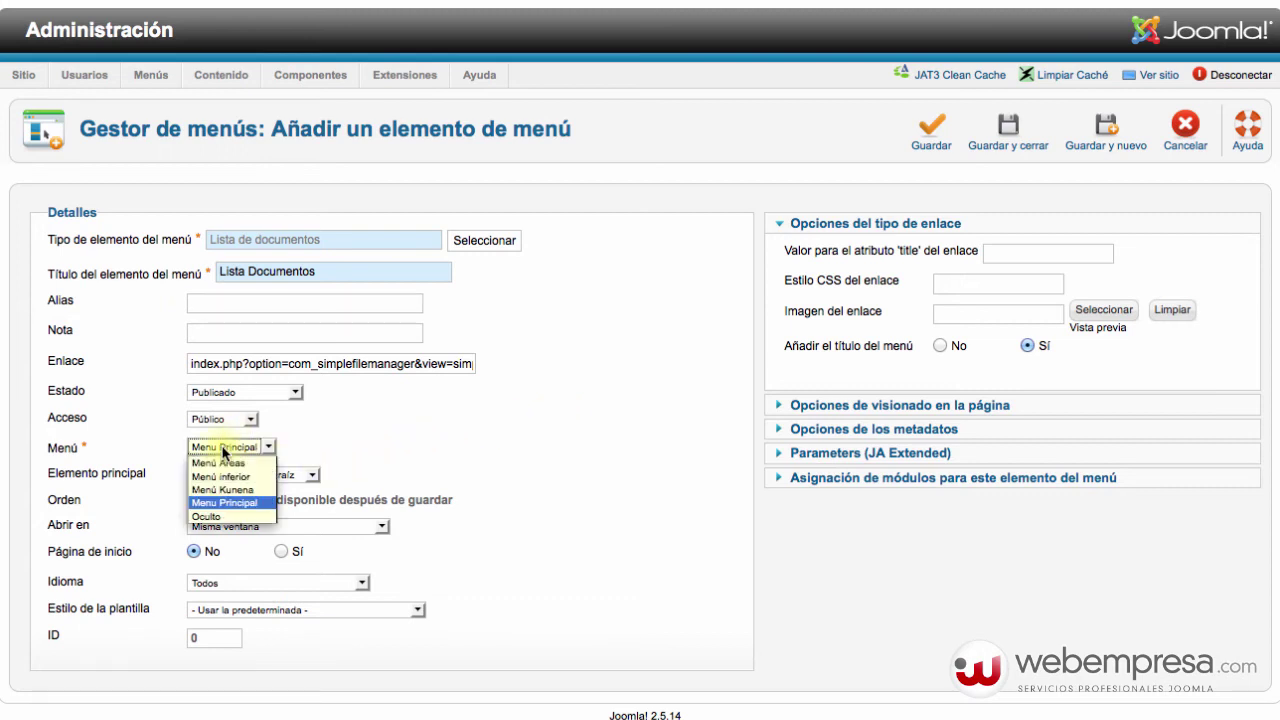
{"action": "left_click", "coordinate": [493, 455]}
{"action": "left_click", "coordinate": [292, 478]}
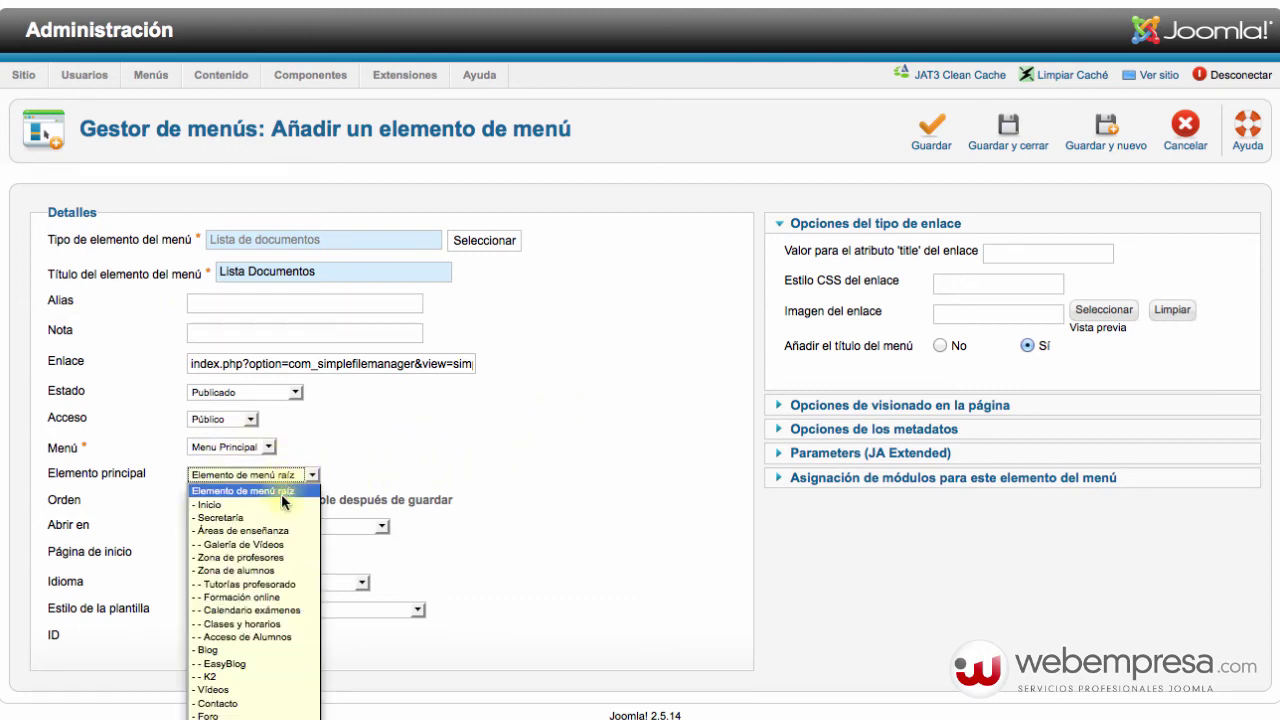
{"action": "left_click", "coordinate": [251, 569]}
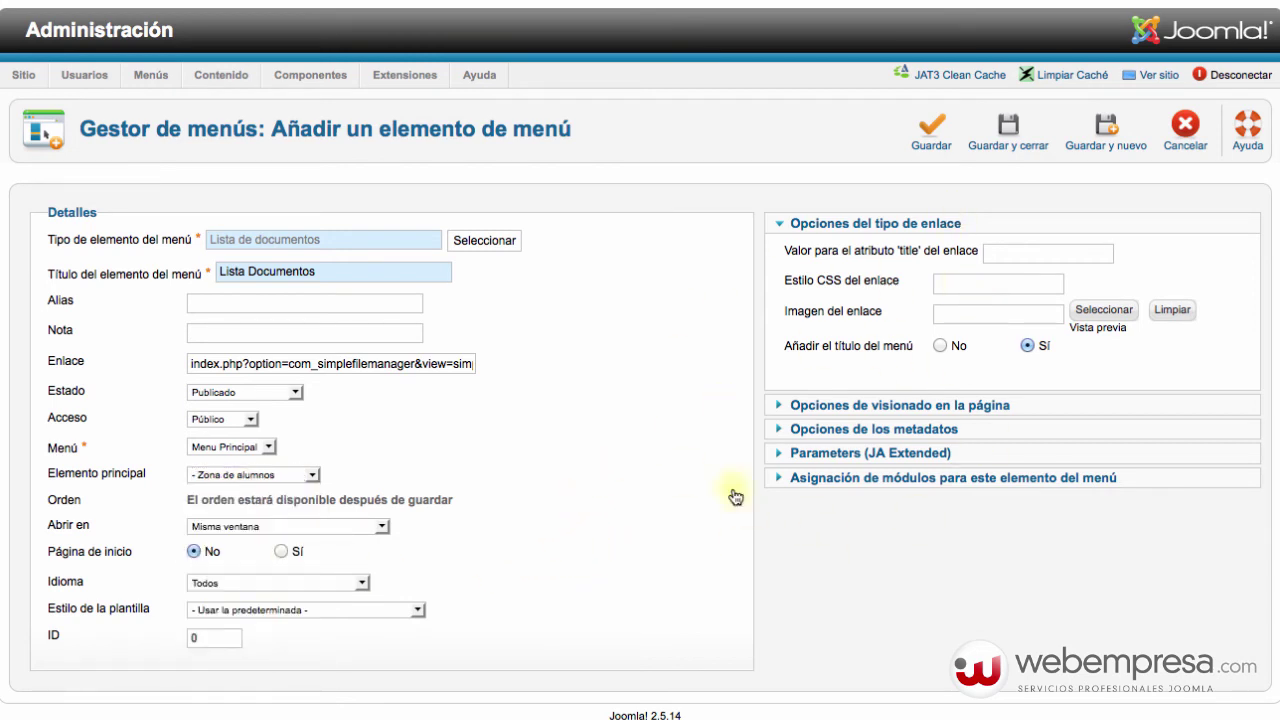
{"action": "left_click", "coordinate": [1008, 130]}
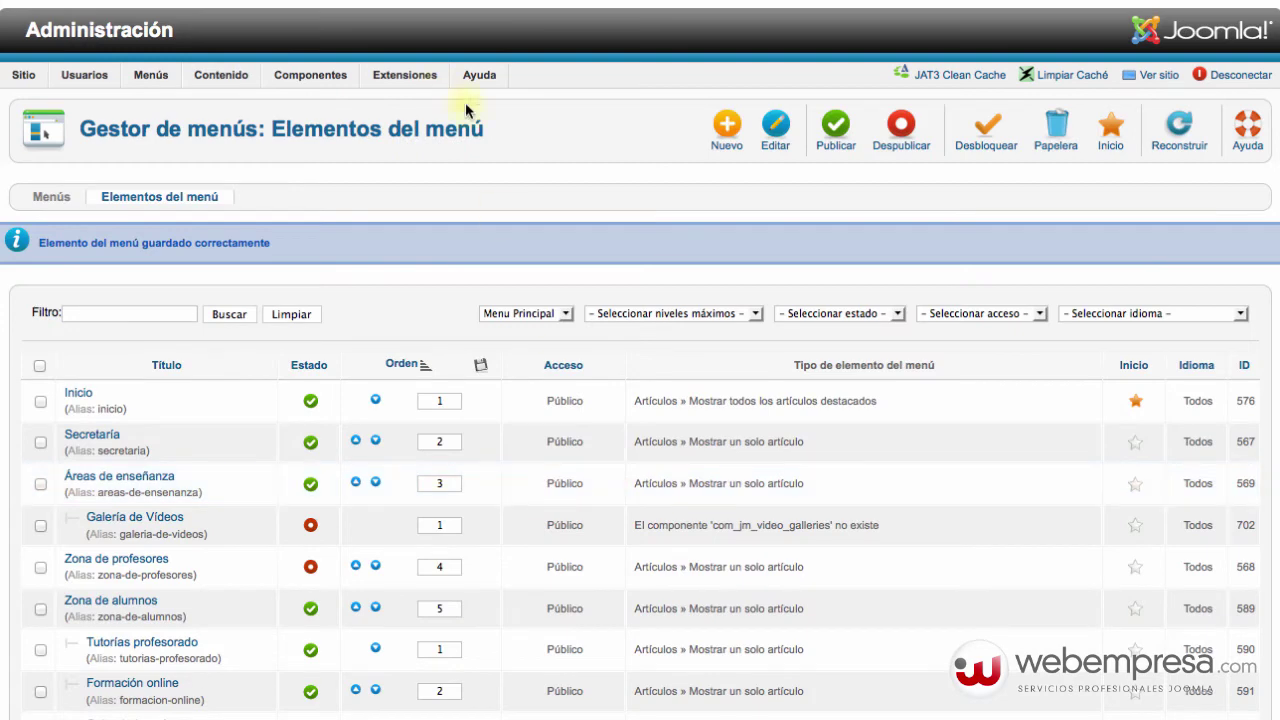
- Check the Lista Documentos item in the menu item list and in the public site's student menu, and open its page
{"action": "scroll", "coordinate": [460, 210], "scroll_direction": "down", "scroll_amount": 5}
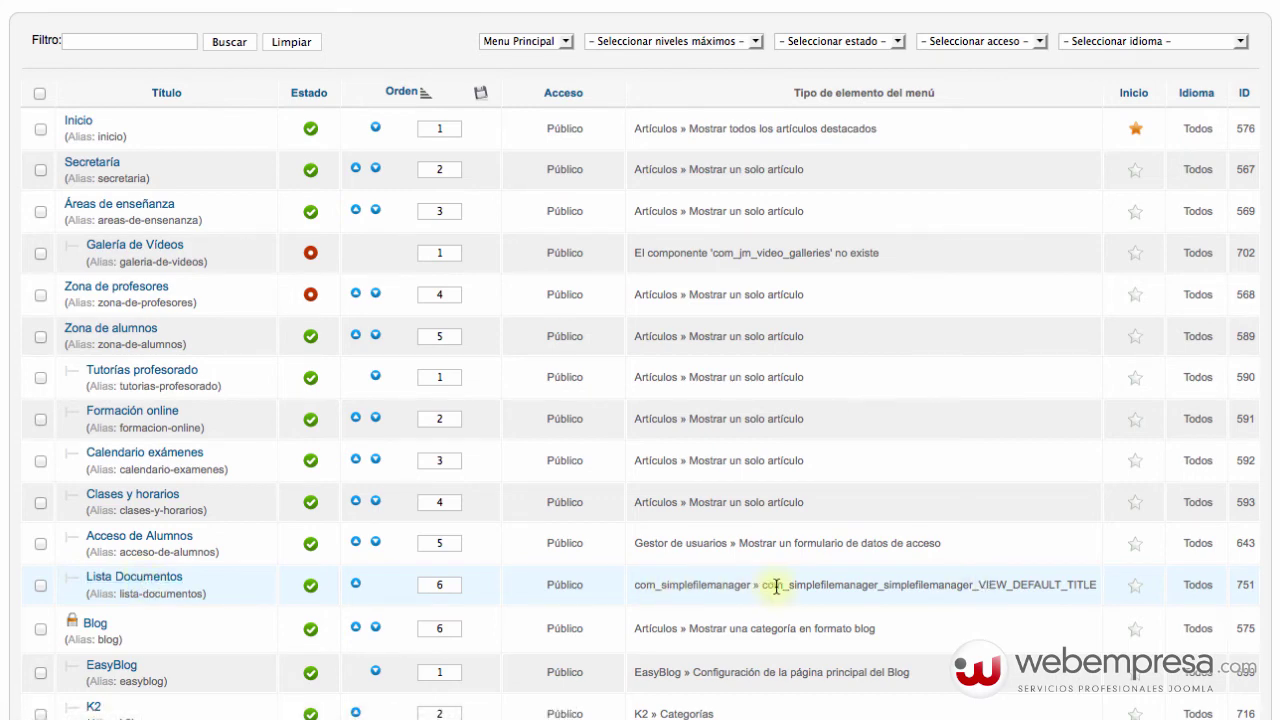
{"action": "scroll", "coordinate": [722, 421], "scroll_direction": "up", "scroll_amount": 3}
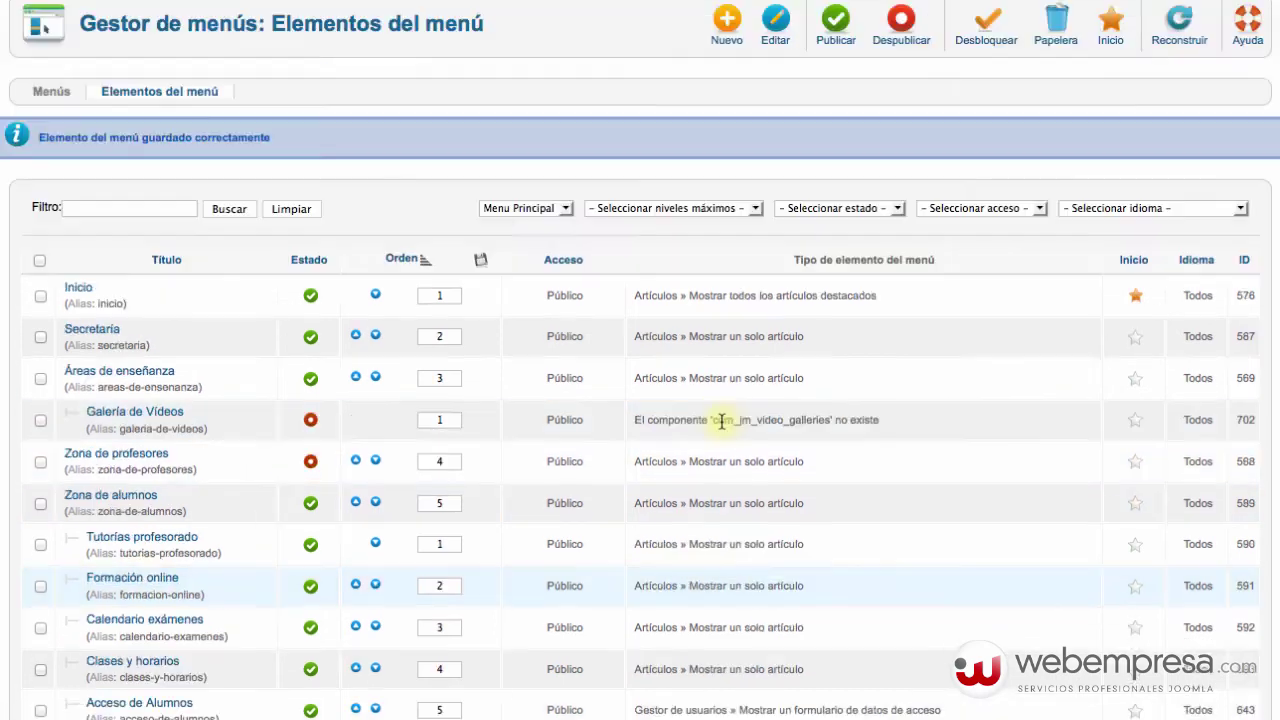
{"action": "scroll", "coordinate": [722, 421], "scroll_direction": "down", "scroll_amount": 10}
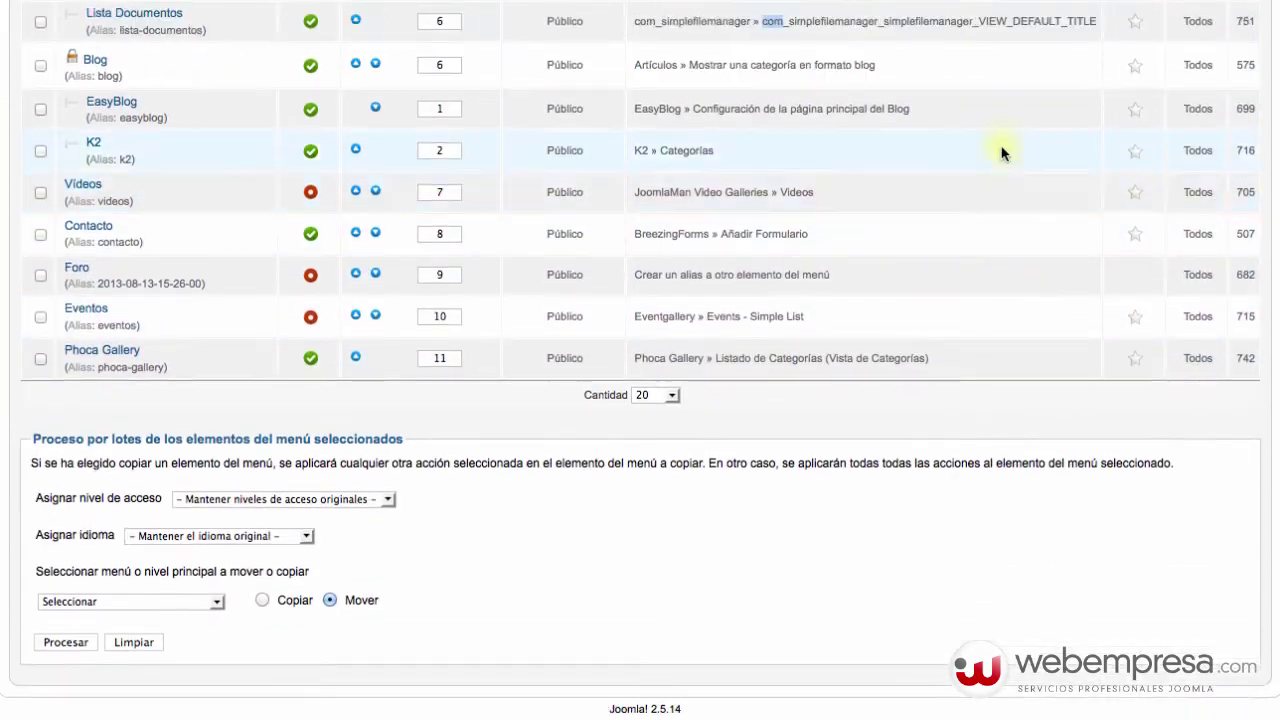
{"action": "scroll", "coordinate": [1003, 153], "scroll_direction": "up", "scroll_amount": 10}
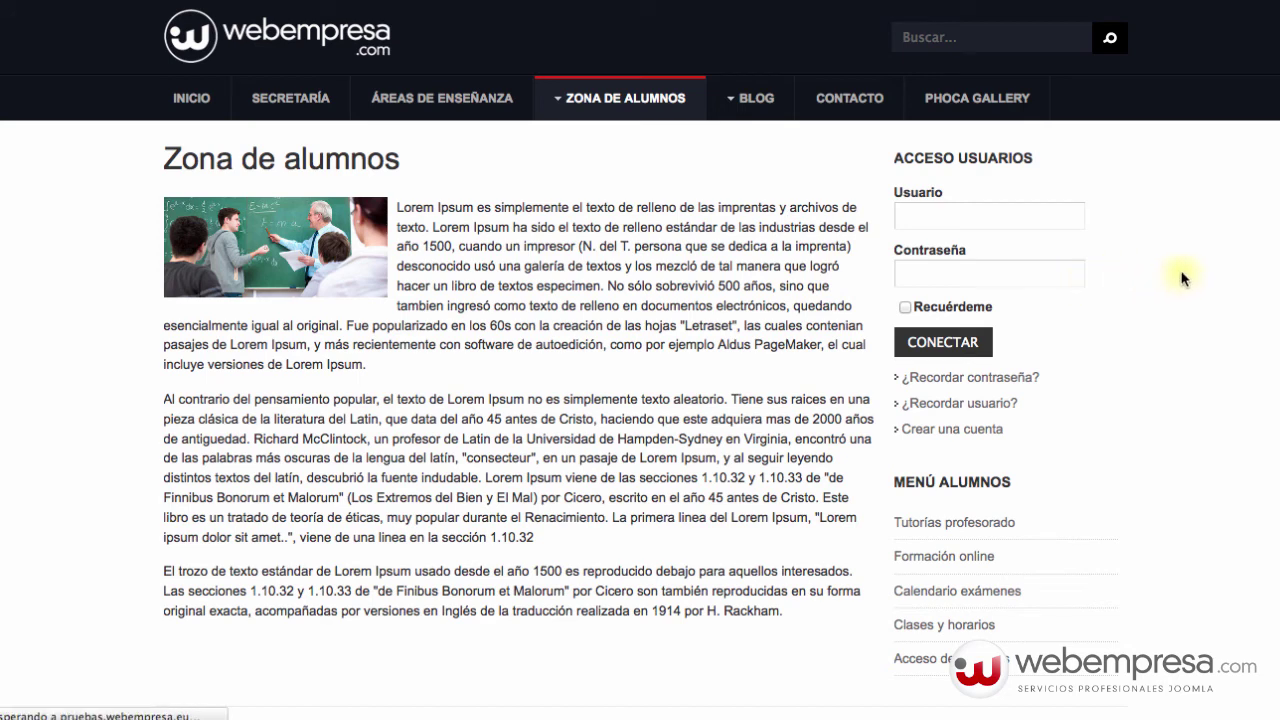
{"action": "scroll", "coordinate": [1183, 279], "scroll_direction": "down", "scroll_amount": 3}
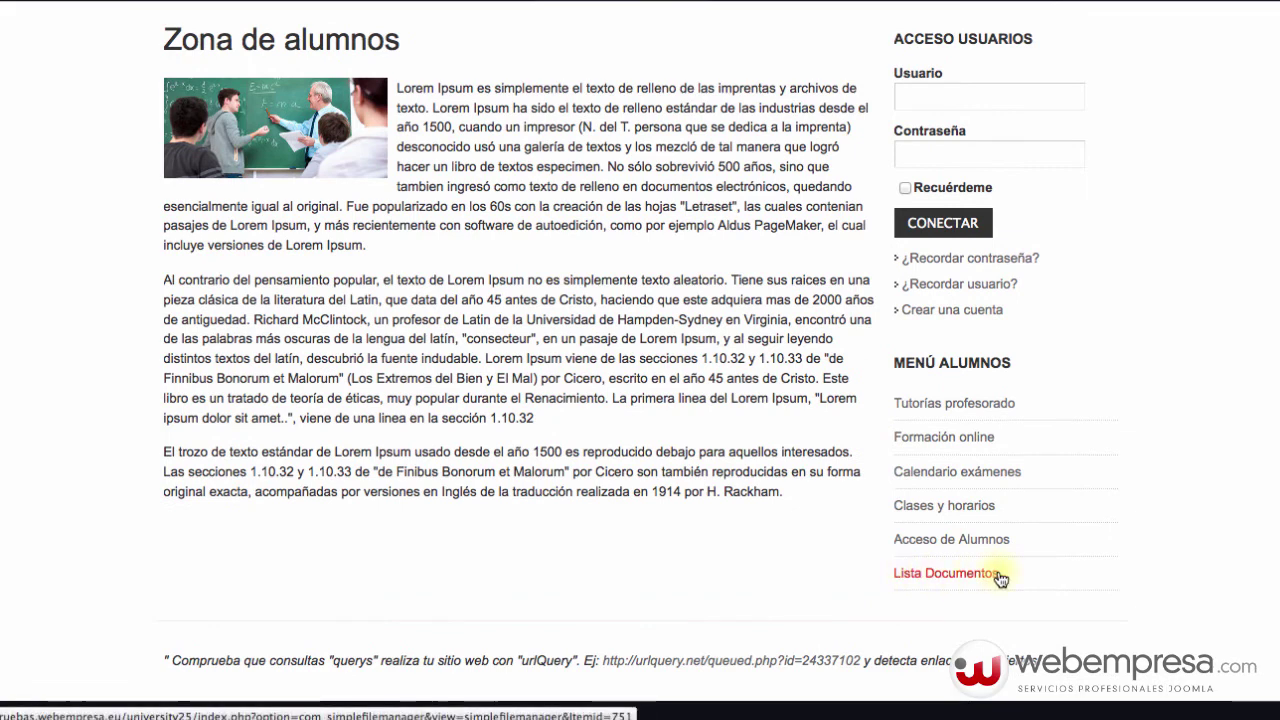
{"action": "scroll", "coordinate": [1092, 561], "scroll_direction": "up", "scroll_amount": 3}
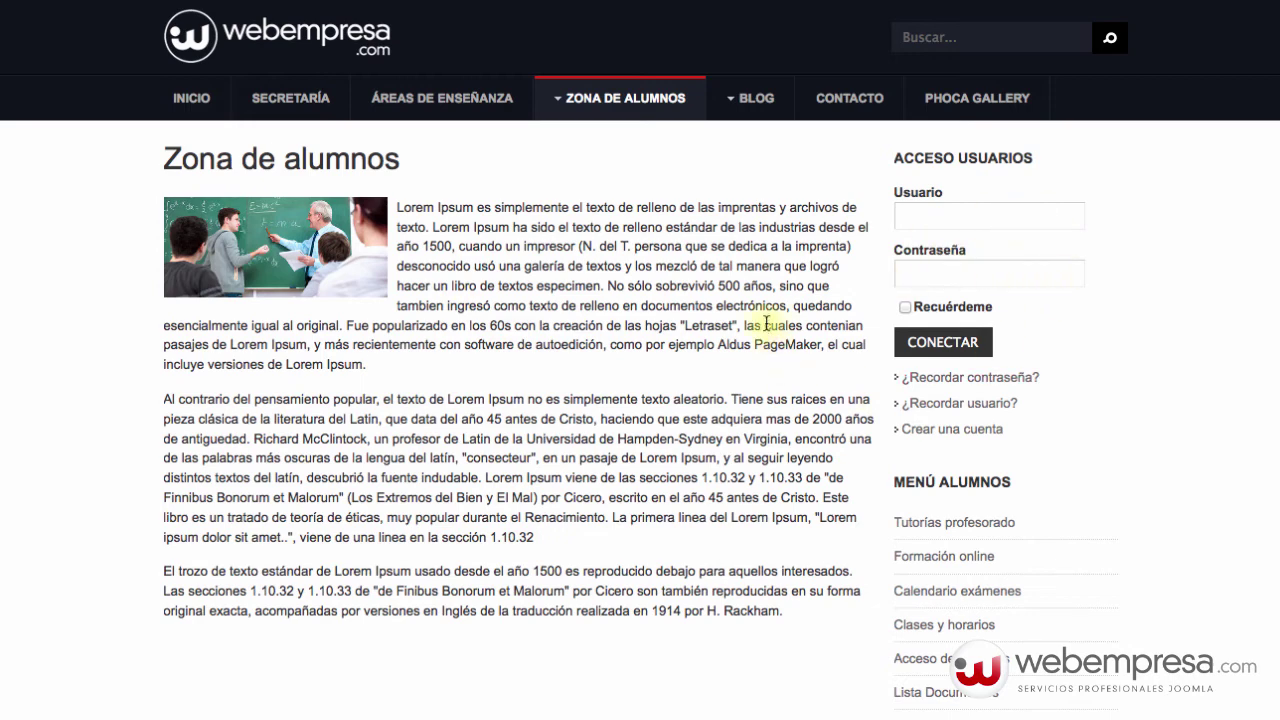
{"action": "scroll", "coordinate": [785, 333], "scroll_direction": "down", "scroll_amount": 3}
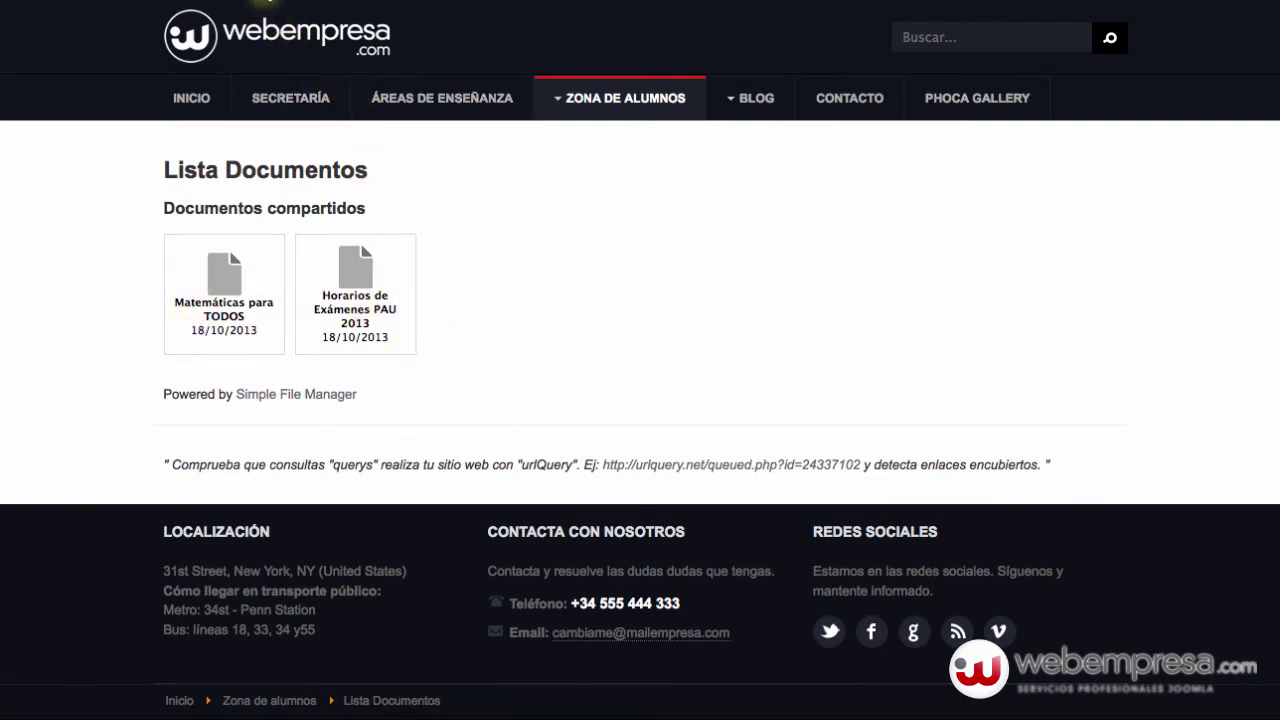
- Return to the administration, open Simple File Manager, and examine the visibility and titles of the public files
{"action": "left_click", "coordinate": [272, 2]}
{"action": "mouse_move", "coordinate": [310, 75]}
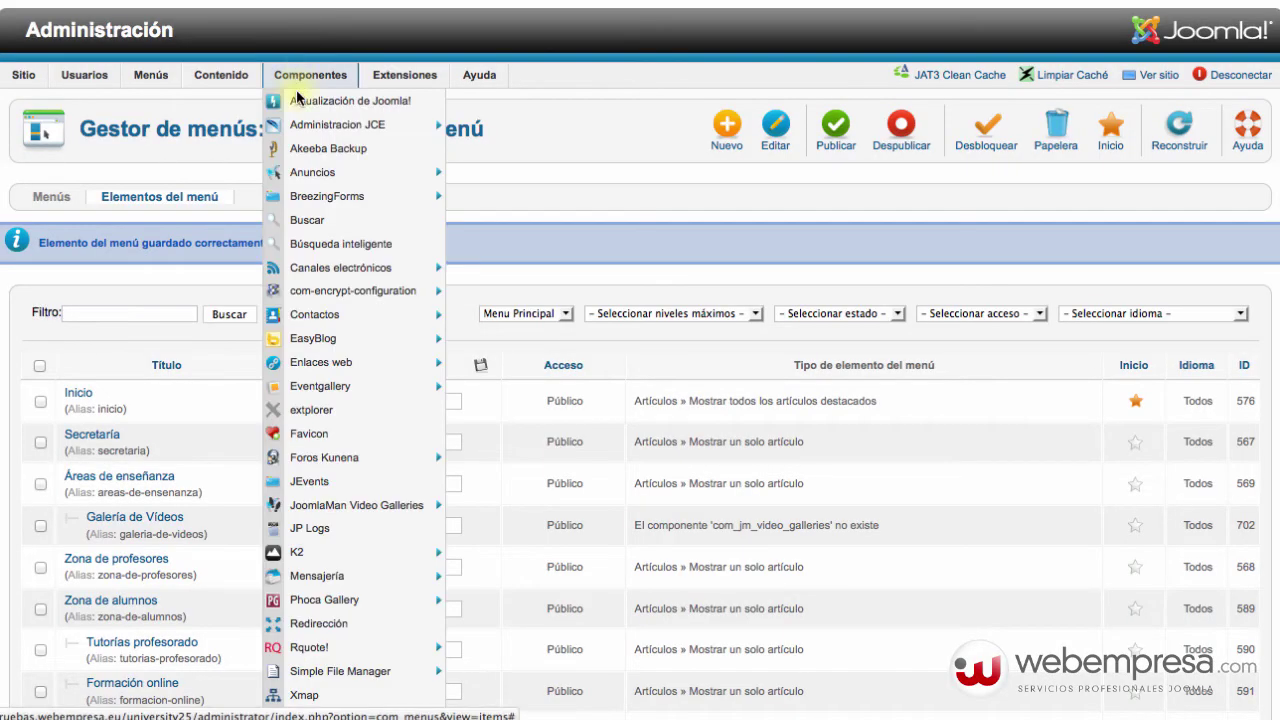
{"action": "left_click", "coordinate": [350, 677]}
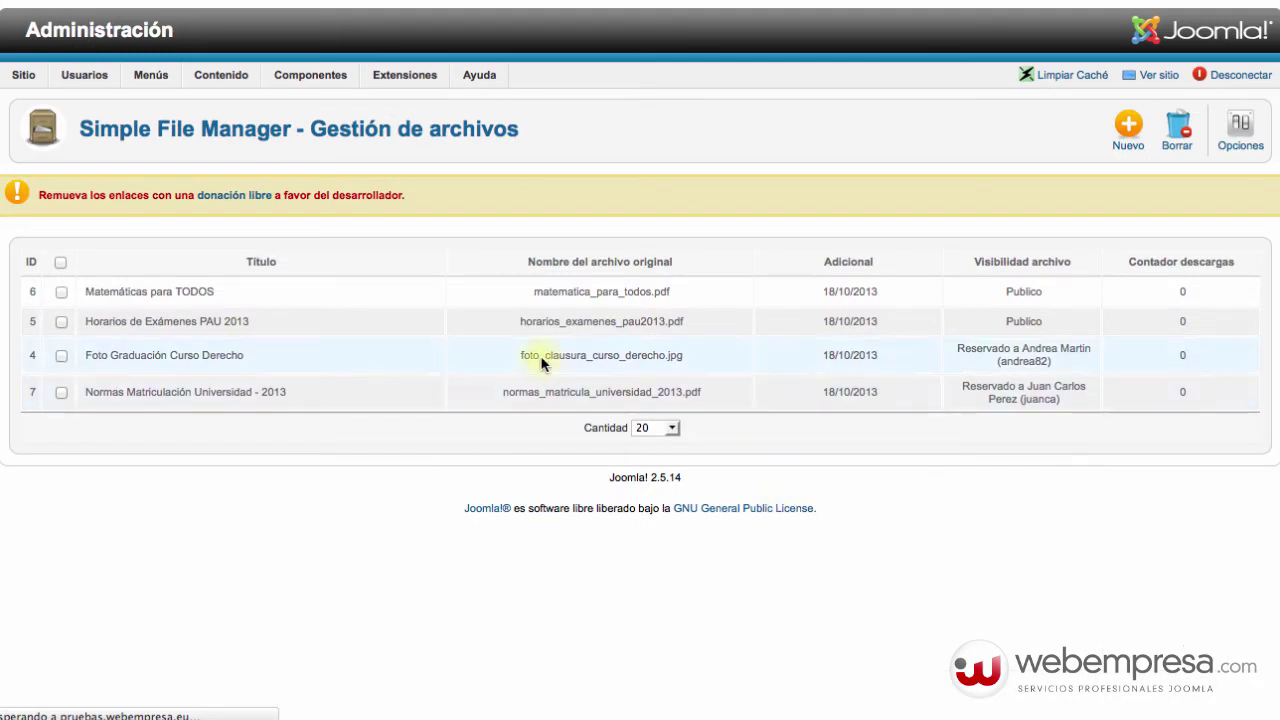
{"action": "double_click", "coordinate": [1024, 292]}
{"action": "double_click", "coordinate": [1023, 321]}
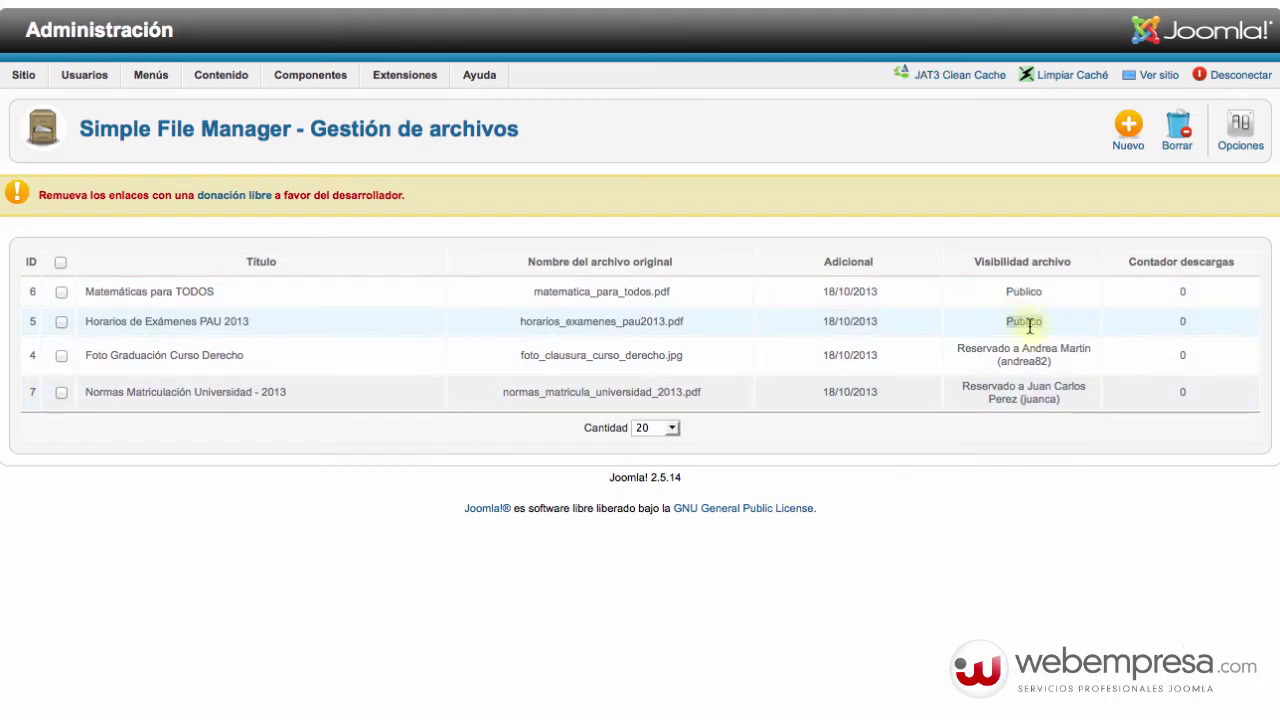
{"action": "triple_click", "coordinate": [123, 291]}
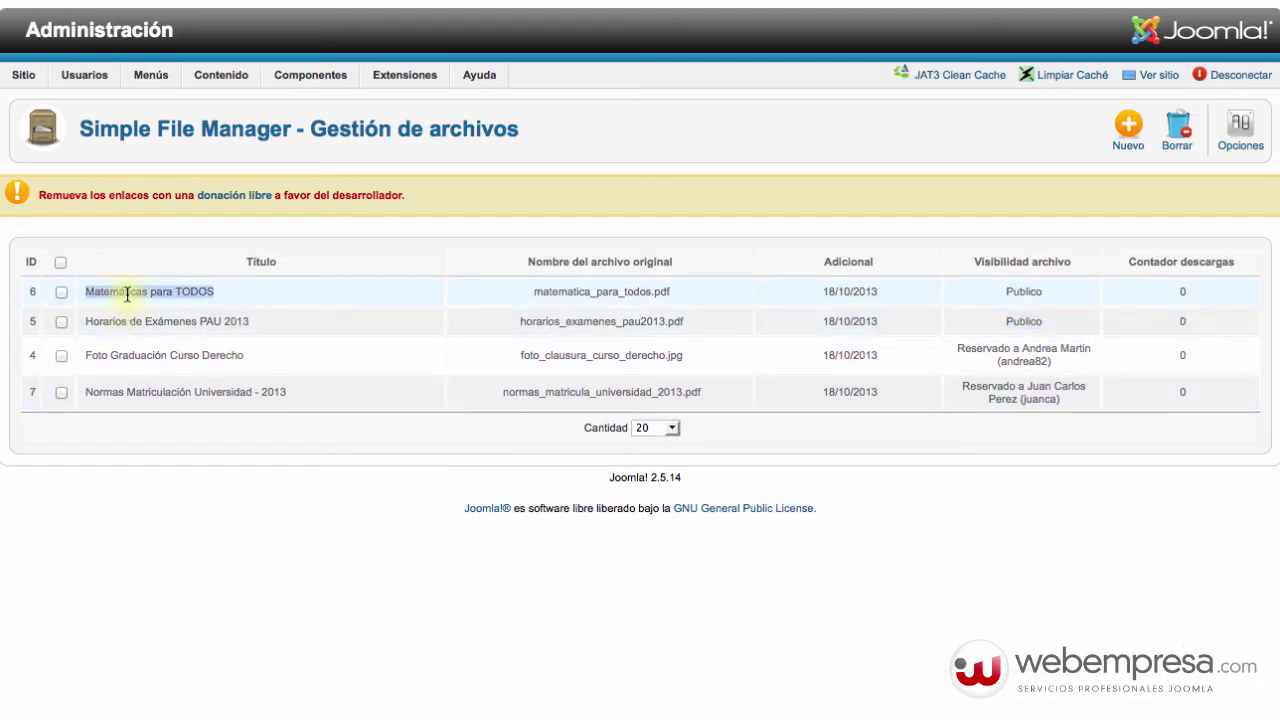
{"action": "double_click", "coordinate": [145, 313]}
{"action": "triple_click", "coordinate": [145, 318]}
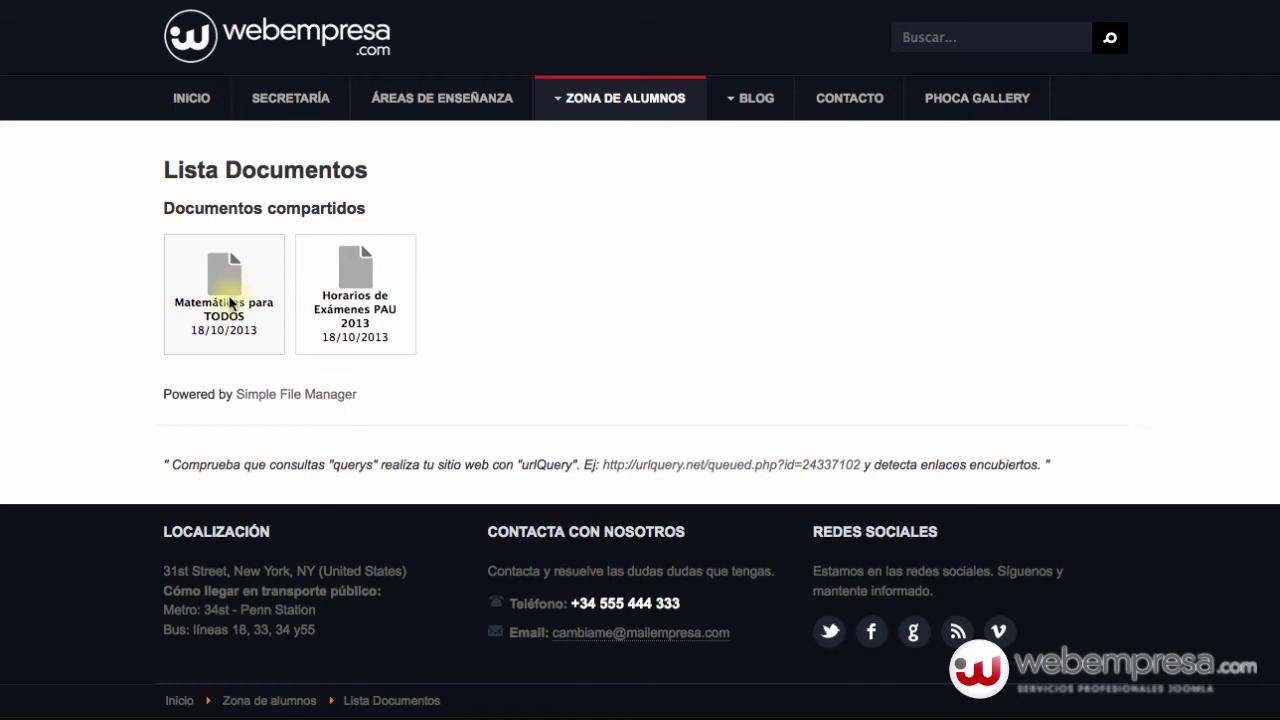
- On the public Lista Documentos page, request Matemáticas para TODOS and choose to save matematica_para_todos.pdf
{"action": "left_click", "coordinate": [222, 299]}
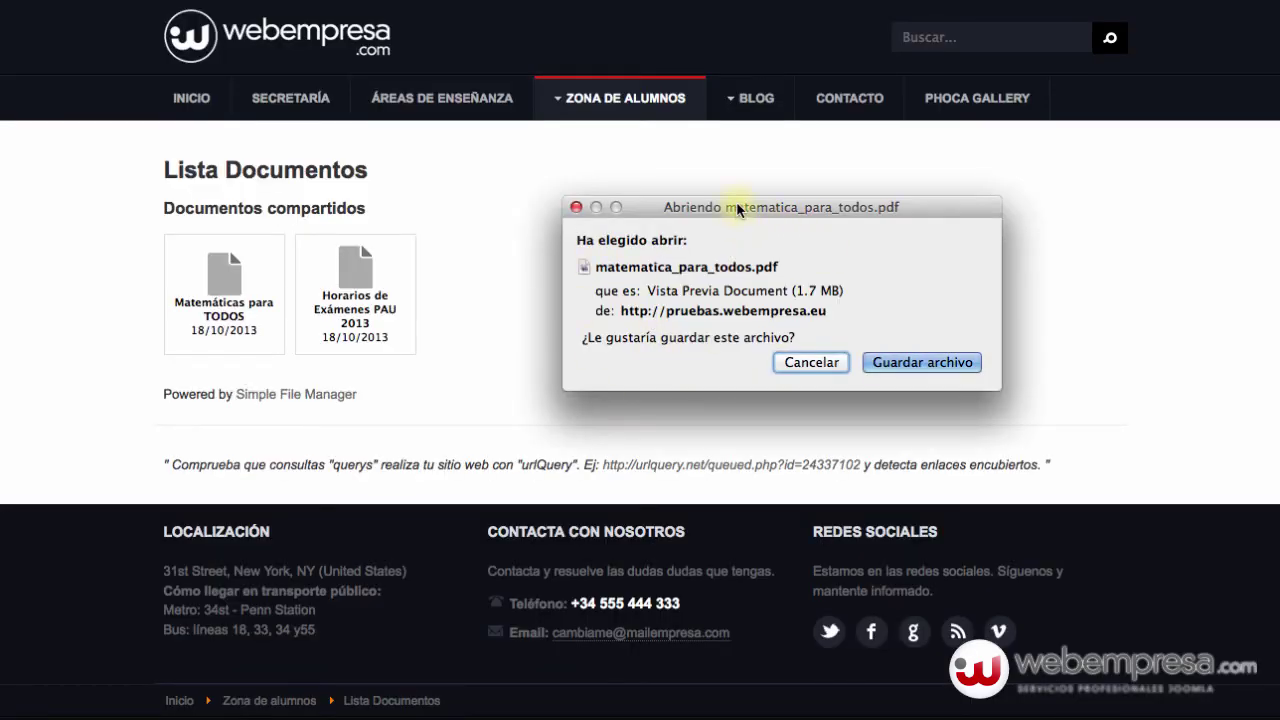
{"action": "left_click_drag", "start_coordinate": [737, 206], "coordinate": [641, 162]}
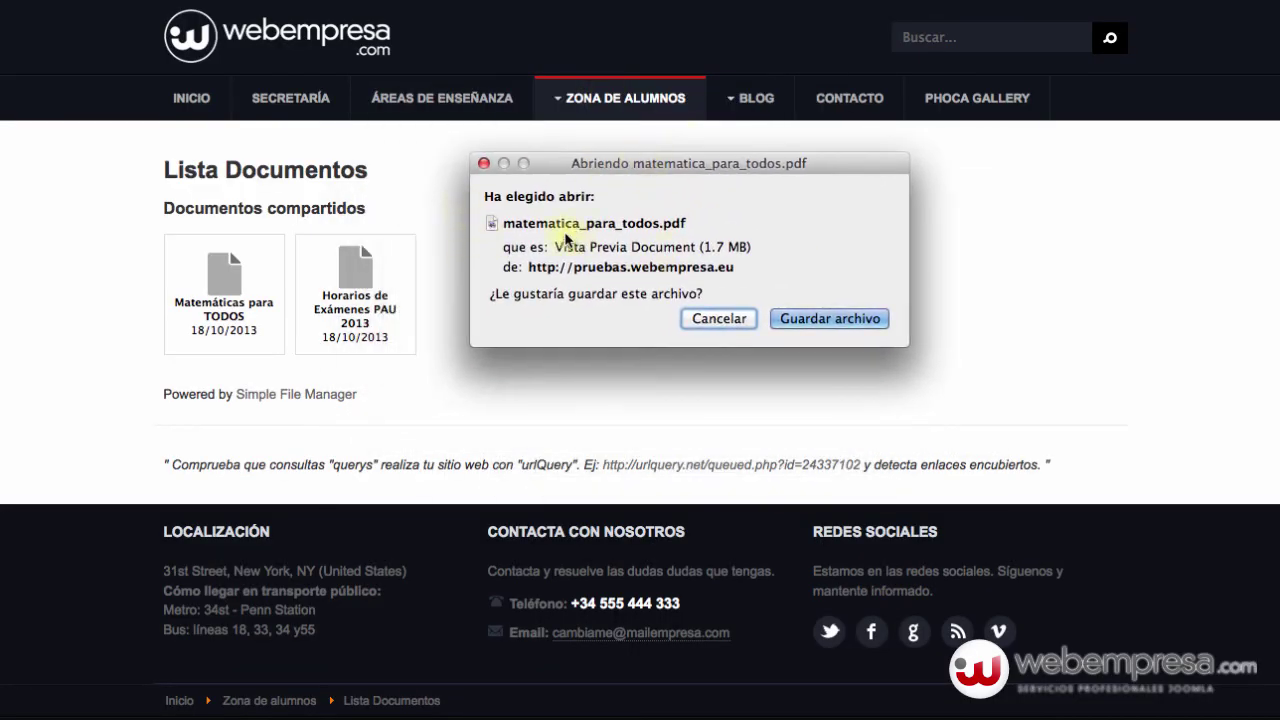
{"action": "left_click", "coordinate": [814, 316]}
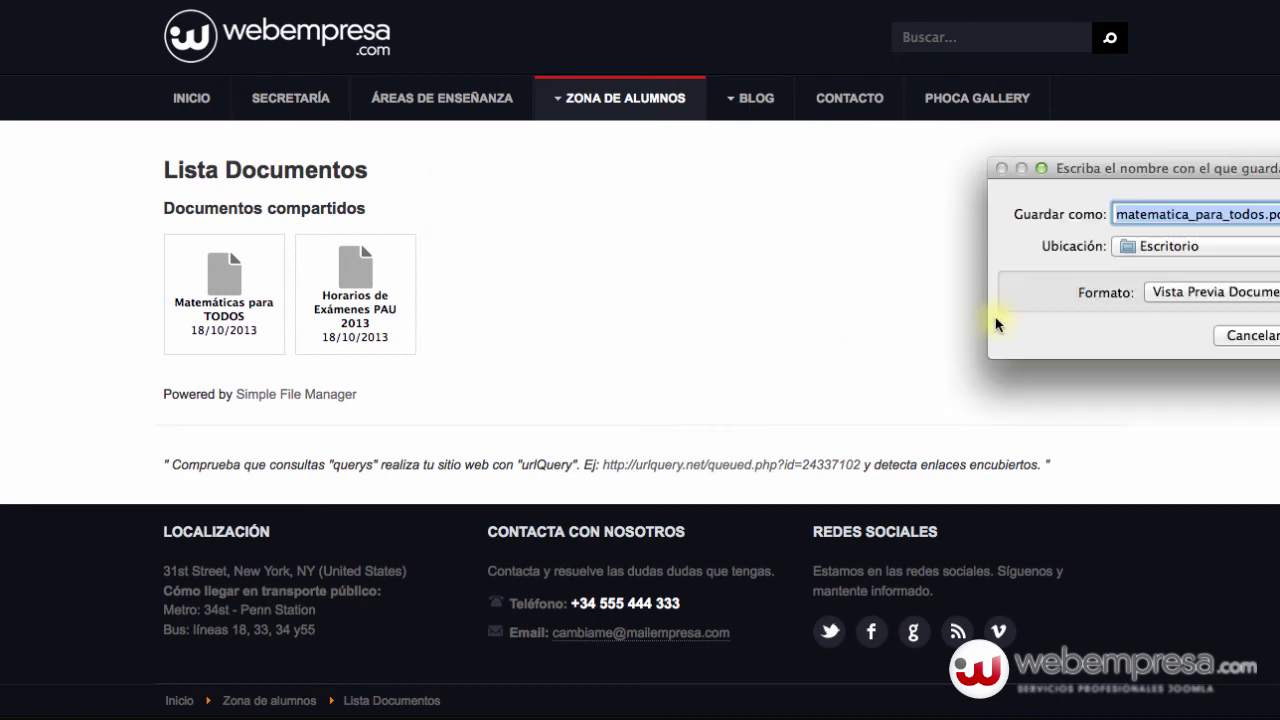
{"action": "left_click", "coordinate": [1277, 332]}
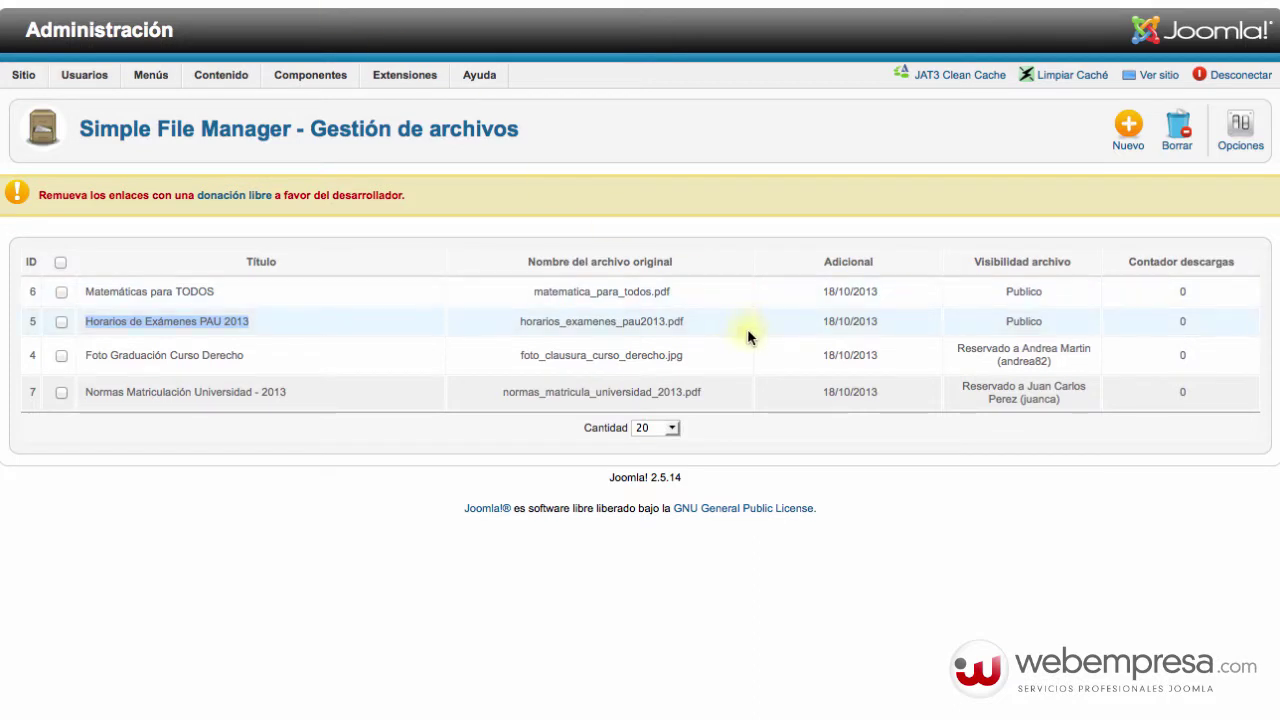
- Examine the two files' reserved visibility in Simple File Manager and reopen Lista Documentos on the public site without logging in
{"action": "double_click", "coordinate": [1012, 360]}
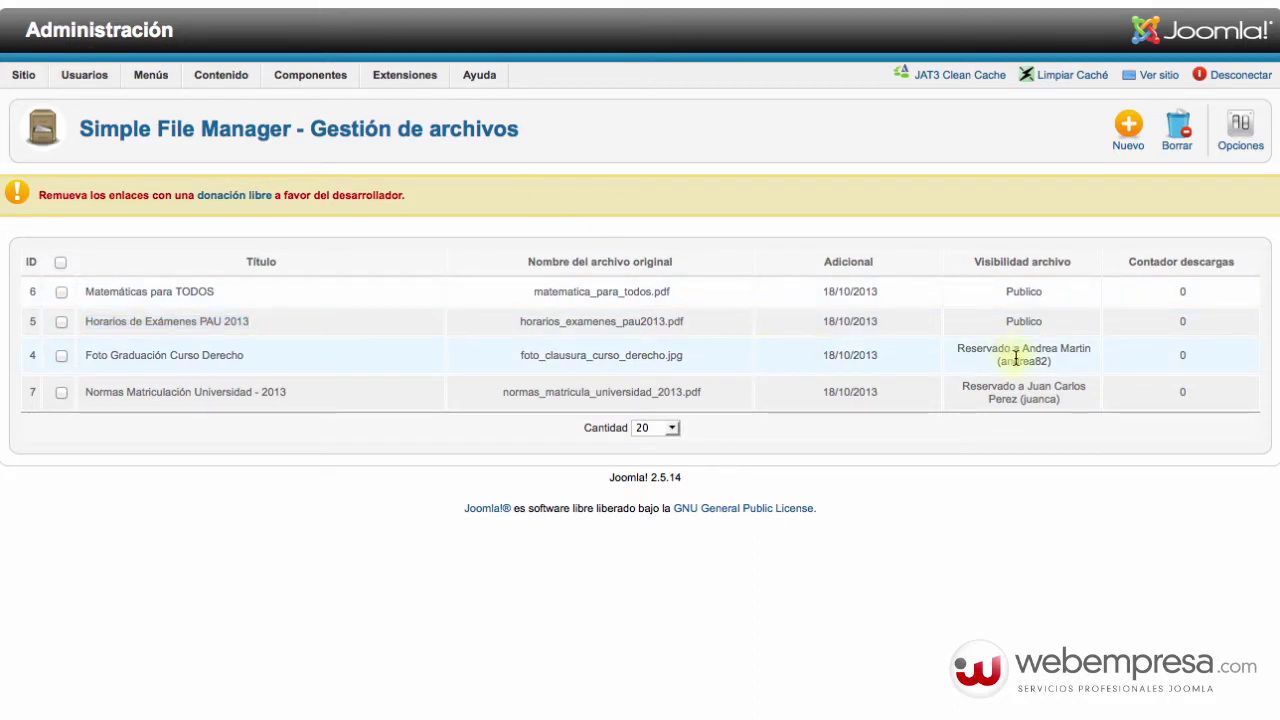
{"action": "double_click", "coordinate": [1038, 399]}
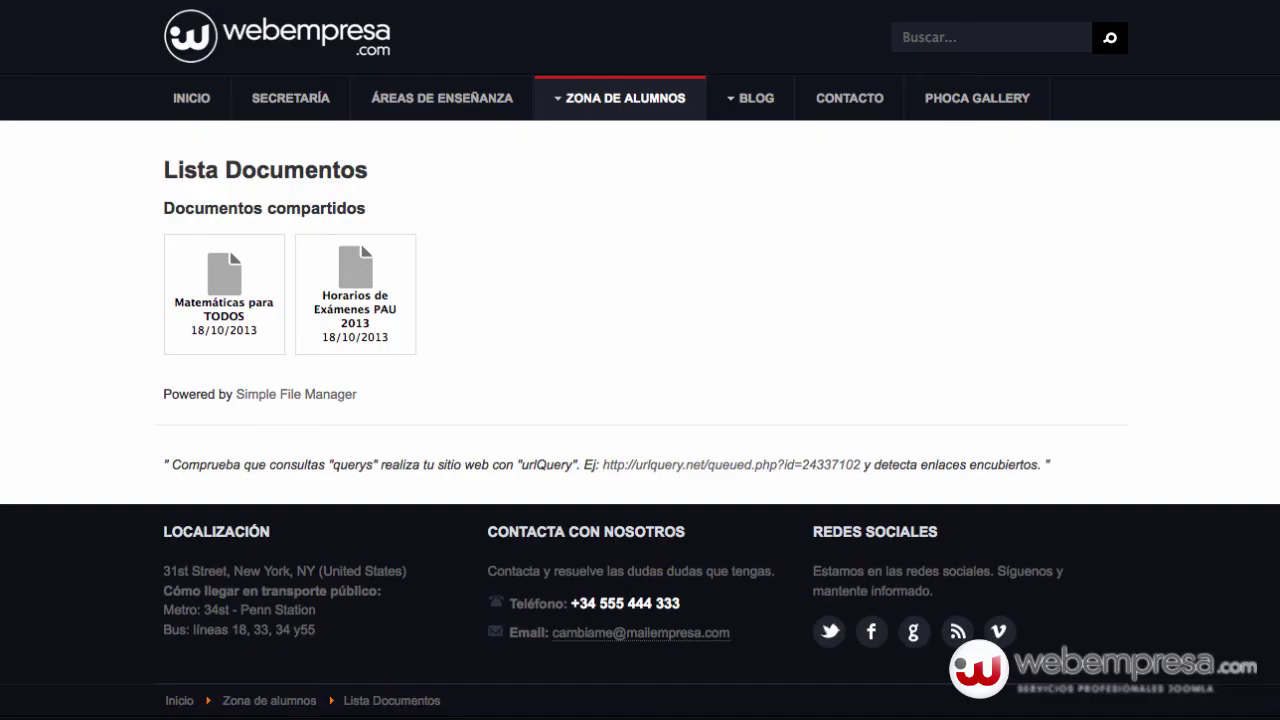
{"action": "mouse_move", "coordinate": [623, 100]}
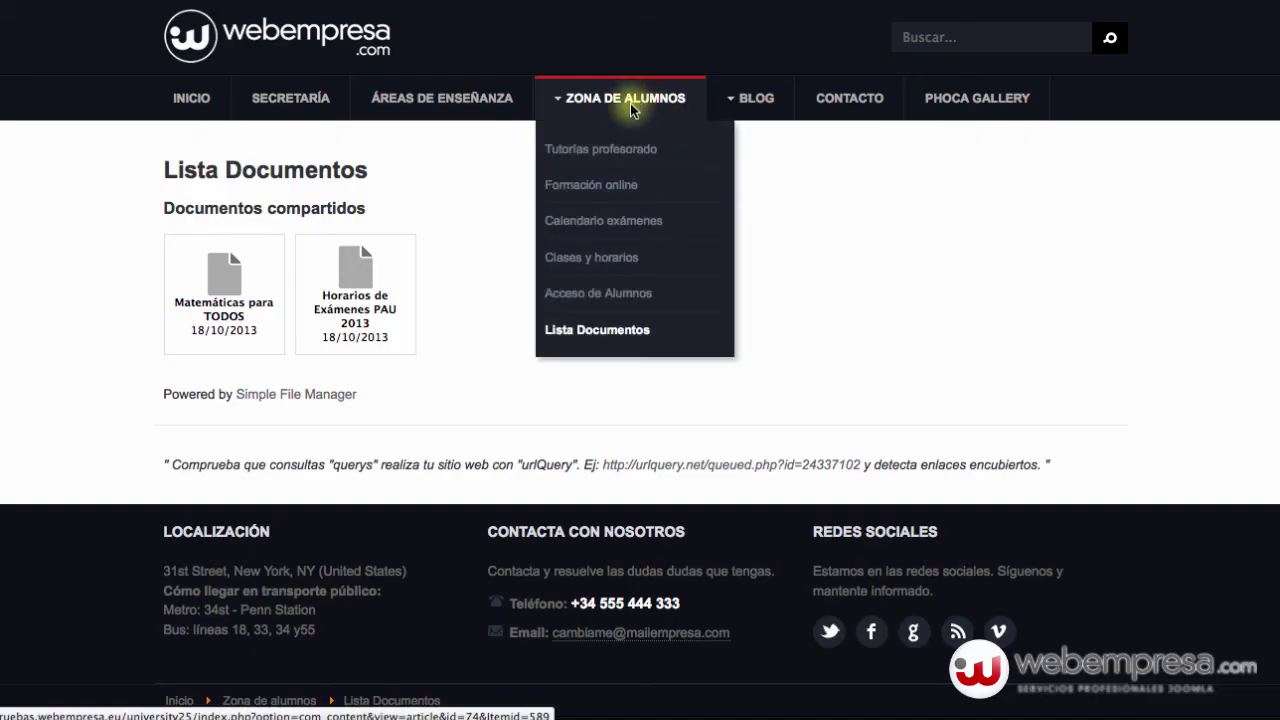
{"action": "left_click", "coordinate": [625, 349]}
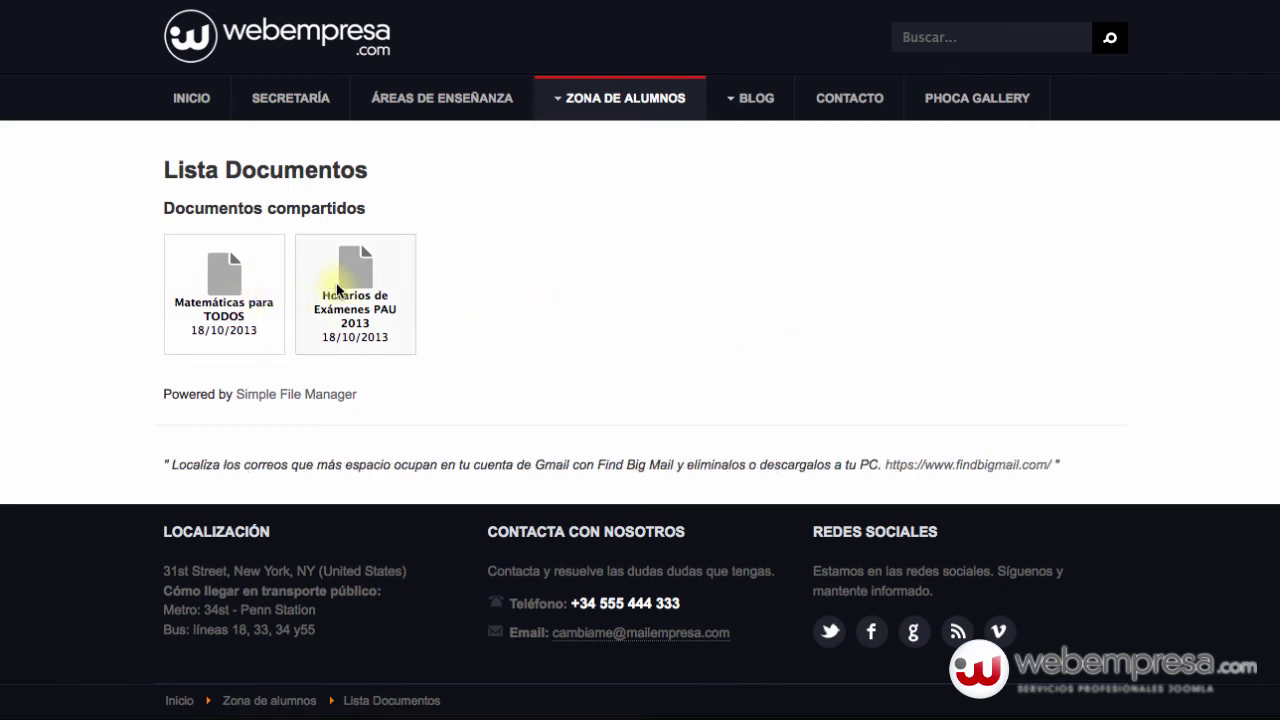
- Open Zona de alumnos and log in with the username and password of the user for whom Foto Graduación Curso Derecho is reserved
{"action": "left_click", "coordinate": [622, 98]}
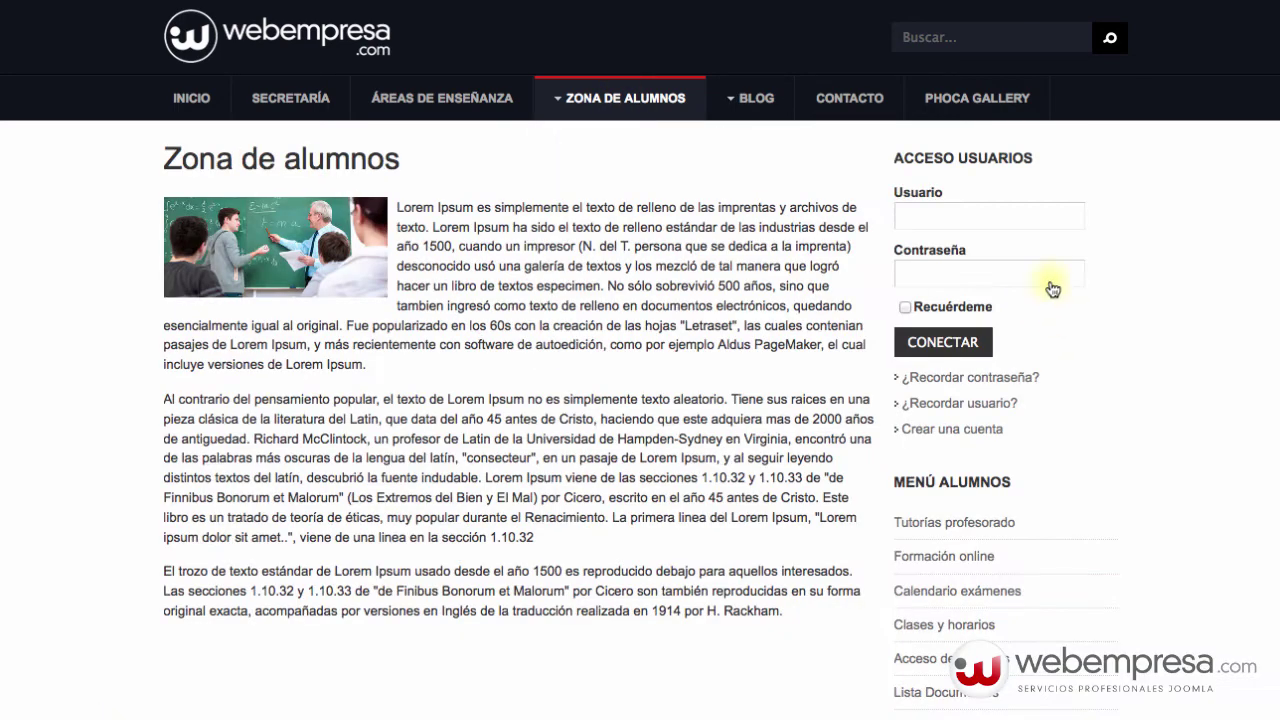
{"action": "left_click", "coordinate": [977, 216]}
{"action": "type", "text": "andrea82"}
{"action": "key", "text": "Tab"}
{"action": "type", "text": "••••••••••••••"}
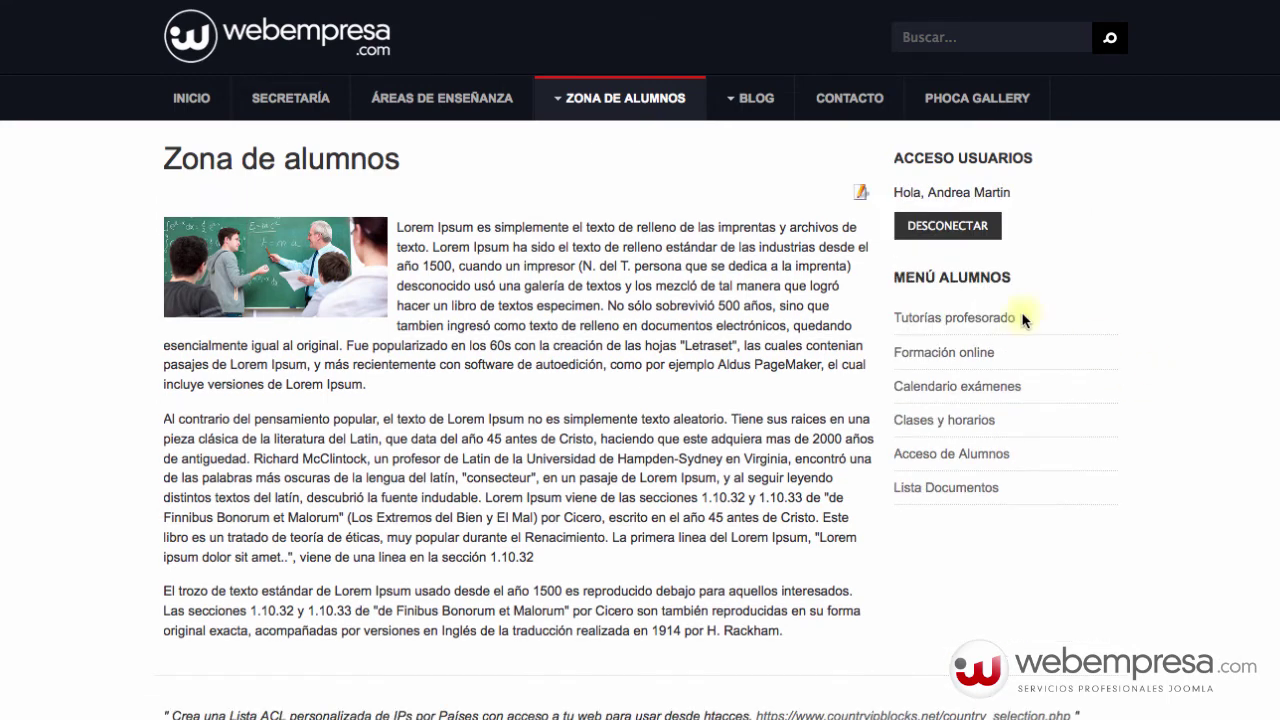
- Check the logged-in user's greeting, open Lista Documentos, and examine the Documentos compartidos and Documentos personales sections
{"action": "triple_click", "coordinate": [952, 193]}
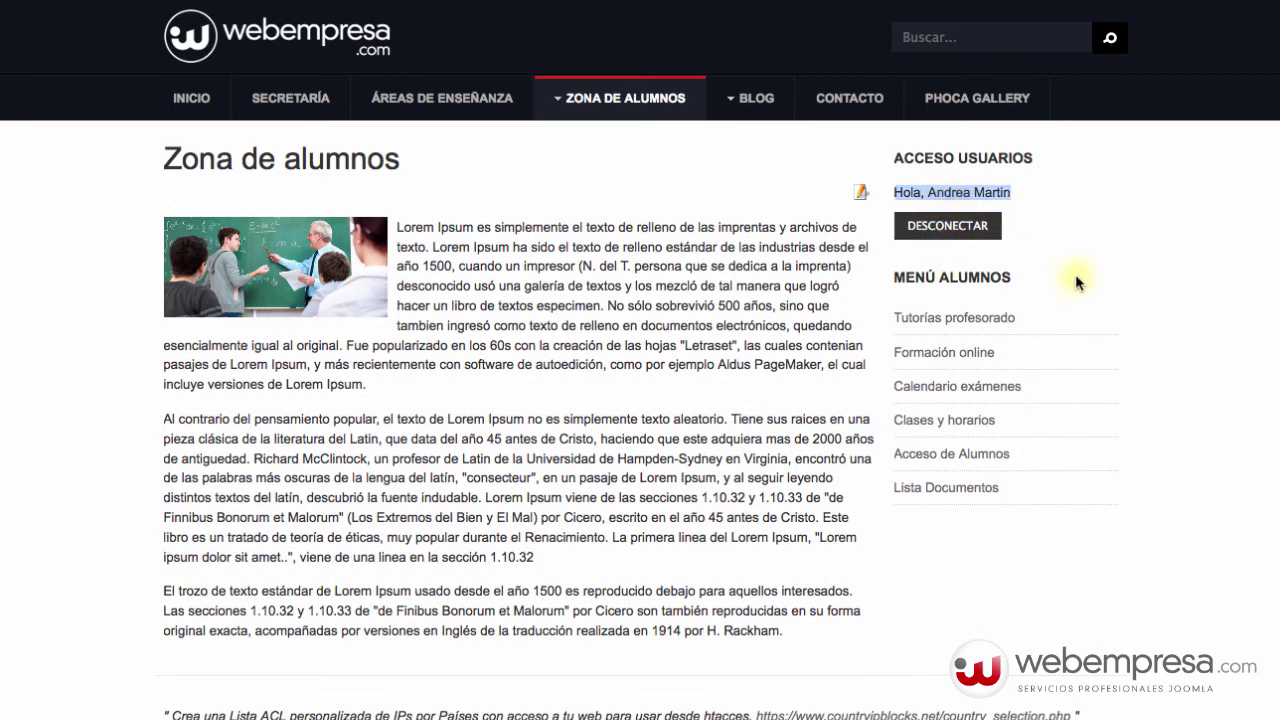
{"action": "left_click", "coordinate": [963, 490]}
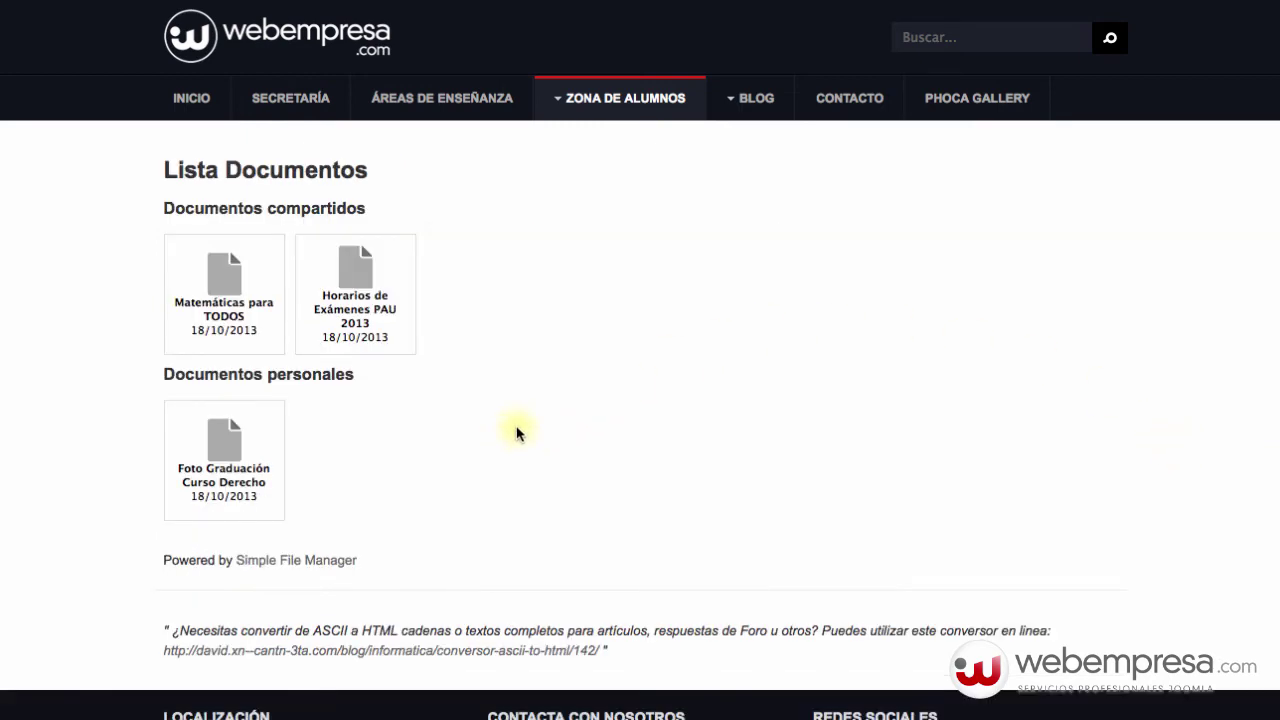
{"action": "triple_click", "coordinate": [192, 213]}
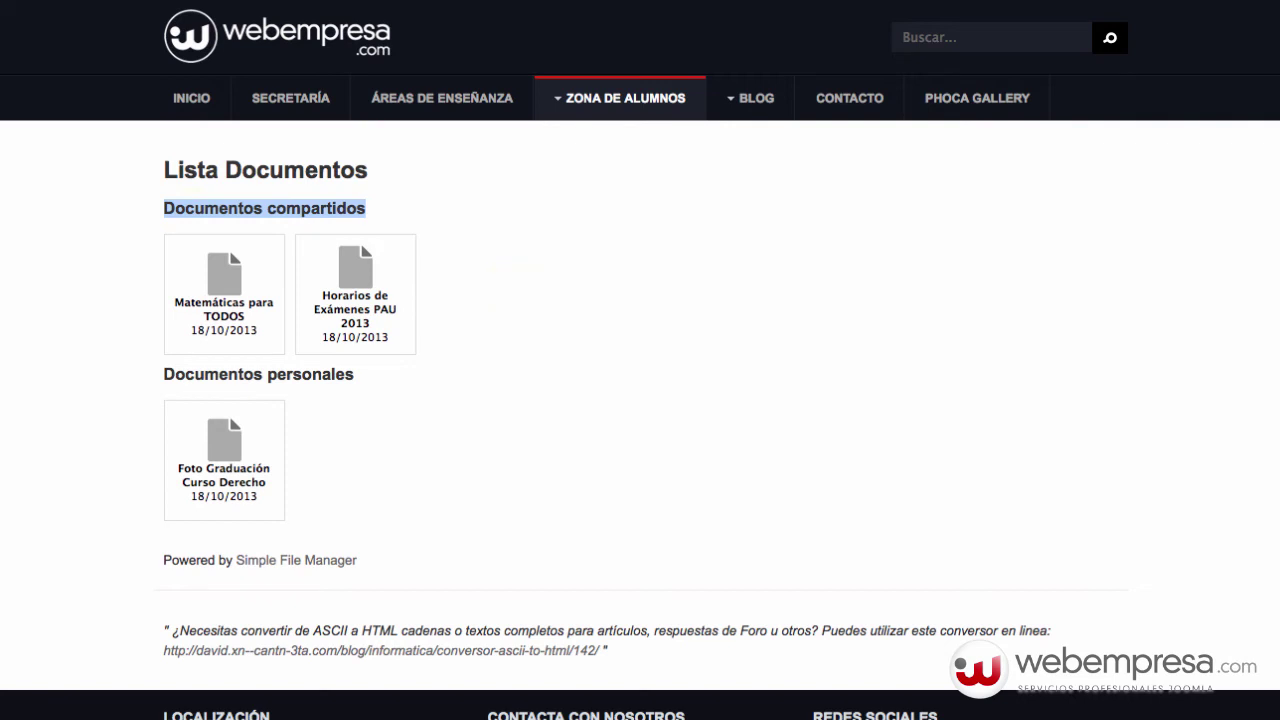
{"action": "triple_click", "coordinate": [280, 376]}
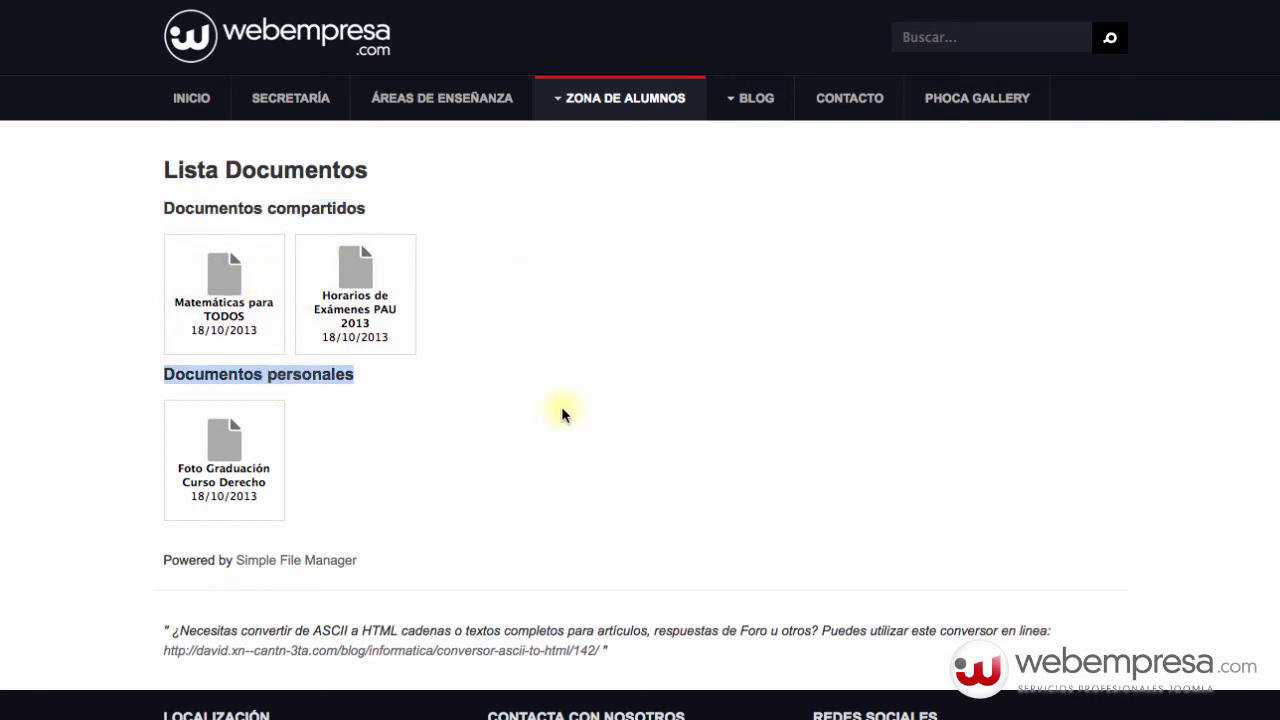
- Download Foto Graduación Curso Derecho as foto_clausura_curso_derecho.jpg, view the saved photo, and close it
{"action": "left_click", "coordinate": [216, 440]}
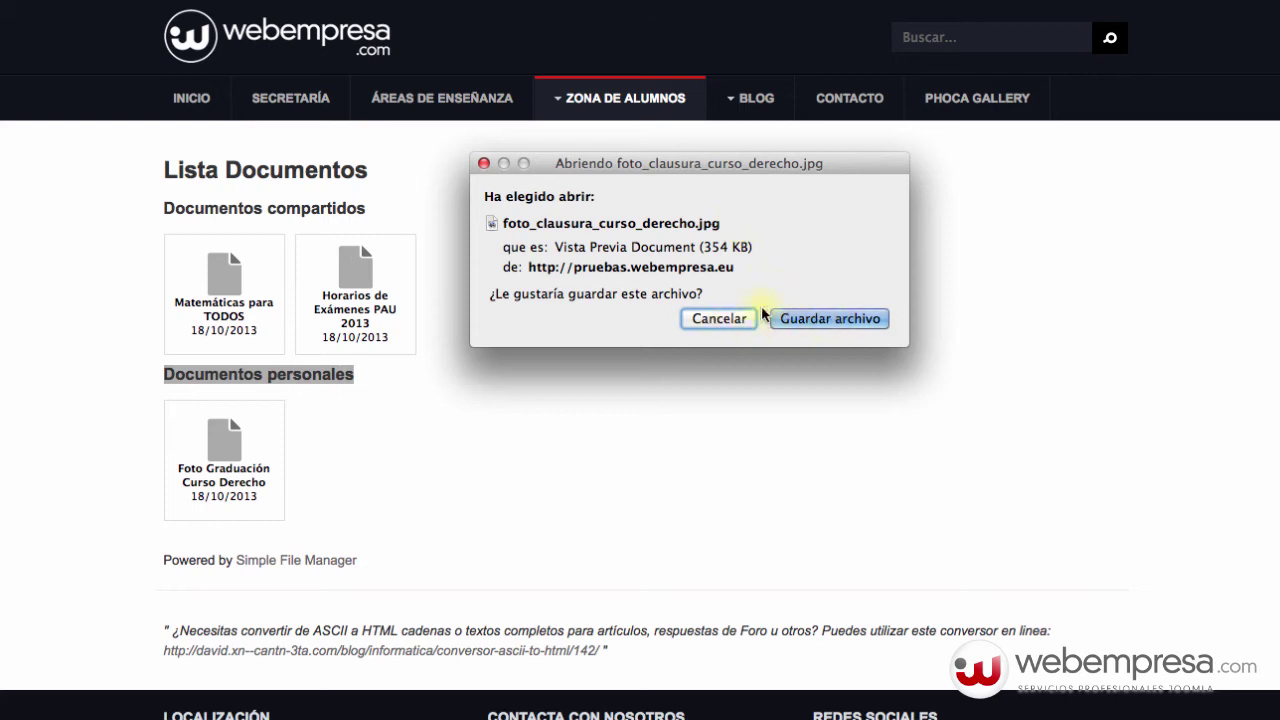
{"action": "left_click", "coordinate": [810, 318]}
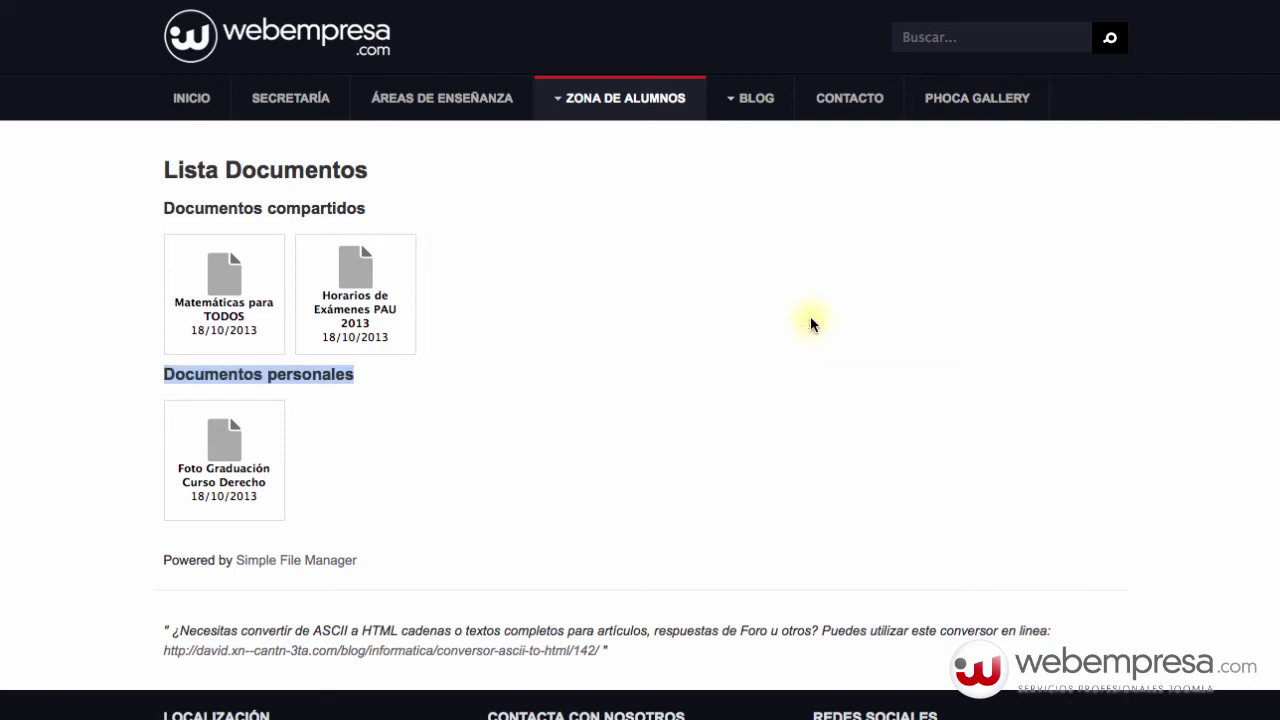
{"action": "key", "text": "Return"}
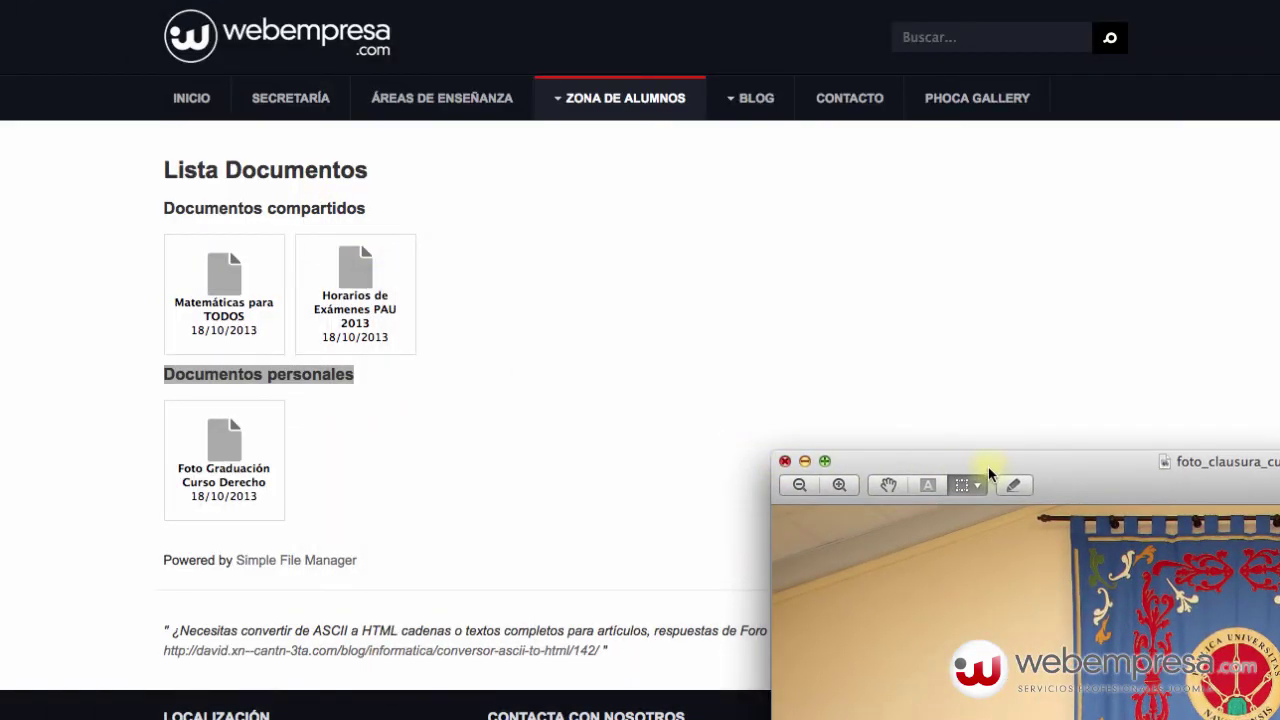
{"action": "left_click_drag", "start_coordinate": [988, 466], "coordinate": [423, 42]}
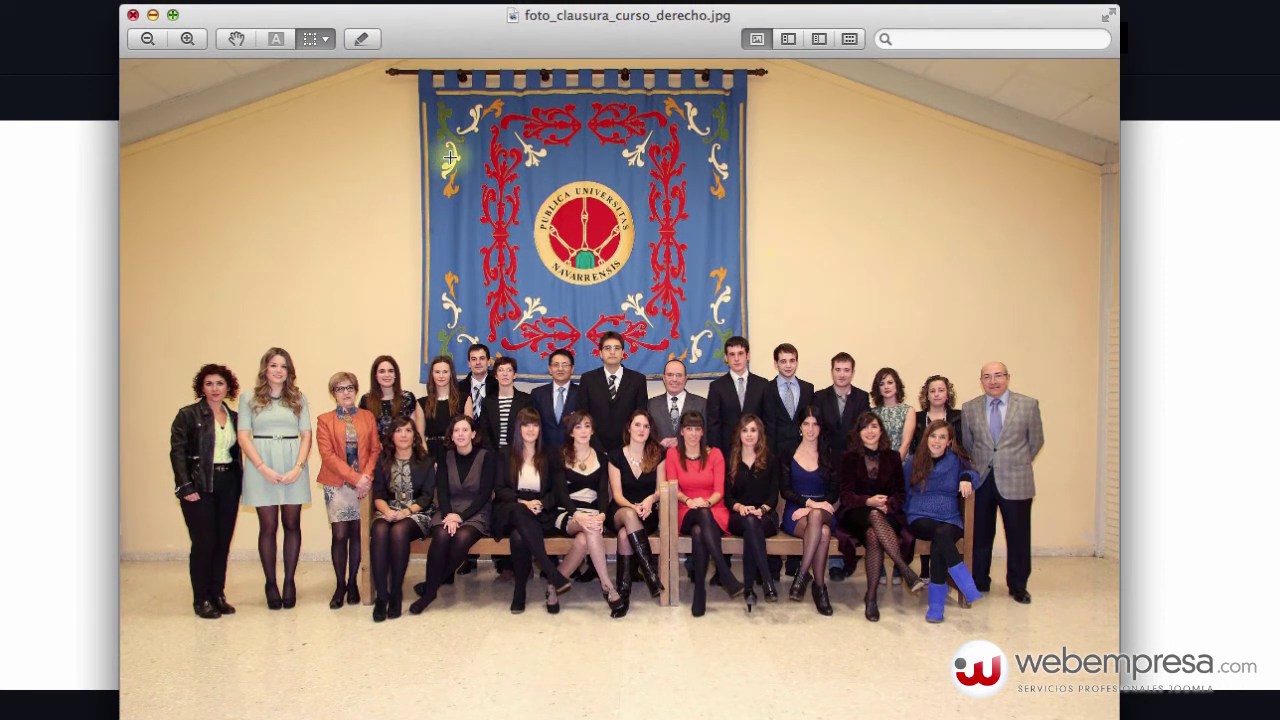
{"action": "left_click", "coordinate": [133, 15]}
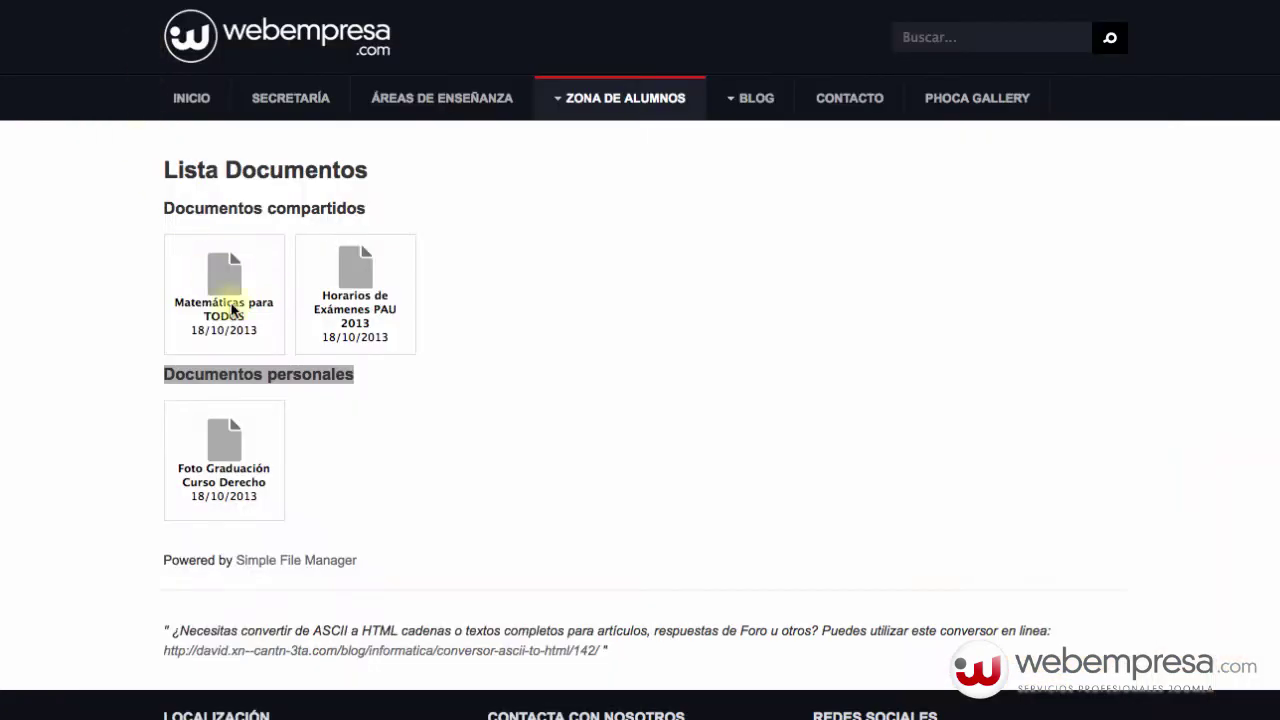
- Return to Zona de alumnos, log out the current user, and reopen Lista Documentos without logging in
{"action": "left_click", "coordinate": [640, 94]}
{"action": "left_click", "coordinate": [608, 101]}
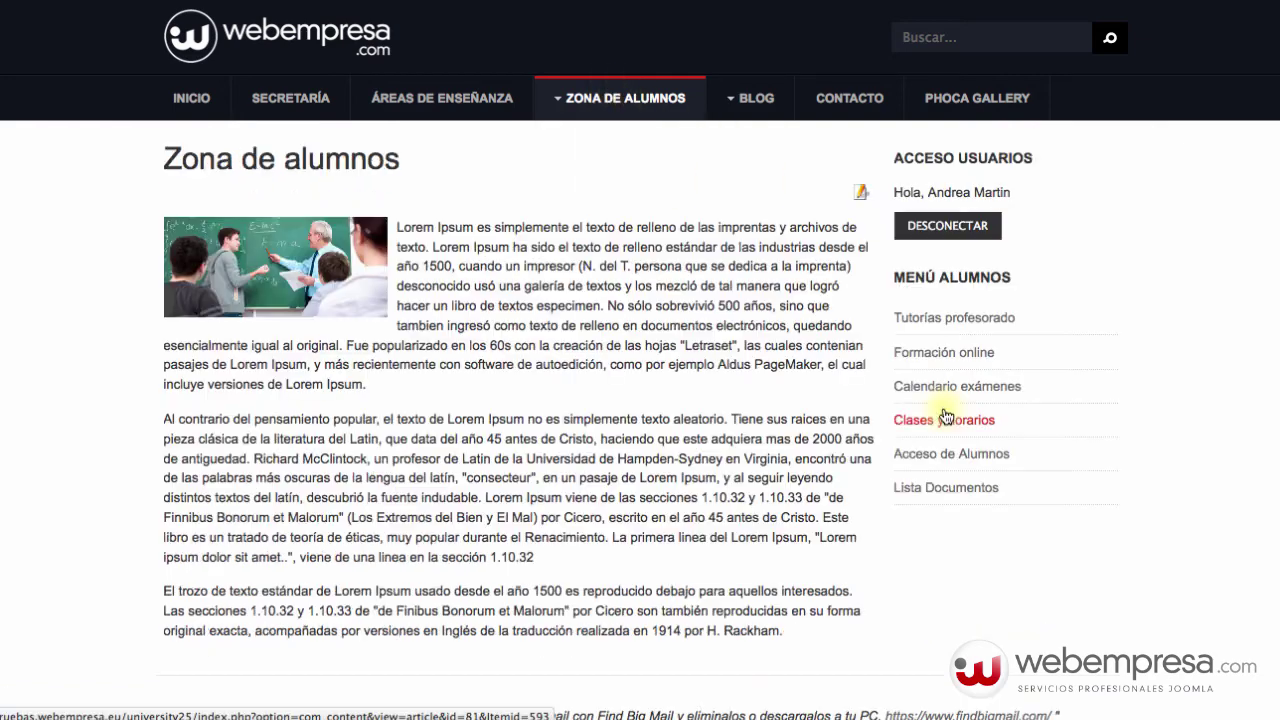
{"action": "left_click", "coordinate": [947, 225]}
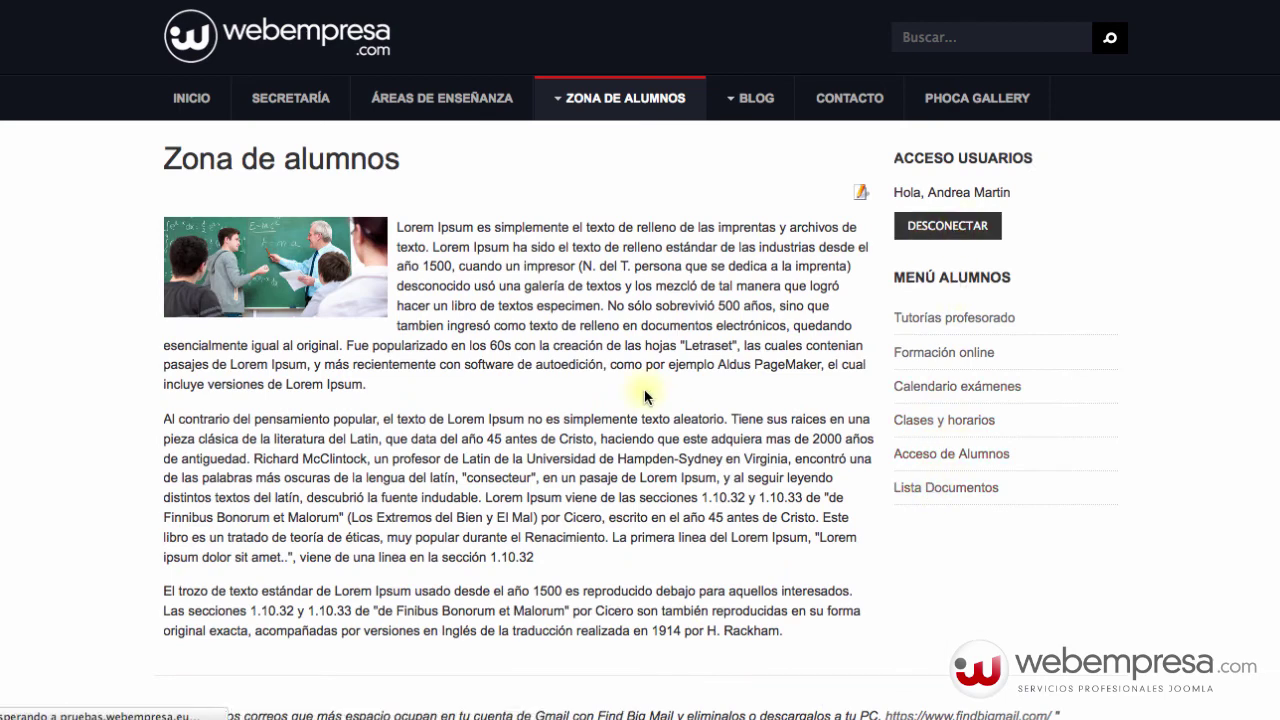
{"action": "scroll", "coordinate": [935, 630], "scroll_direction": "down", "scroll_amount": 1}
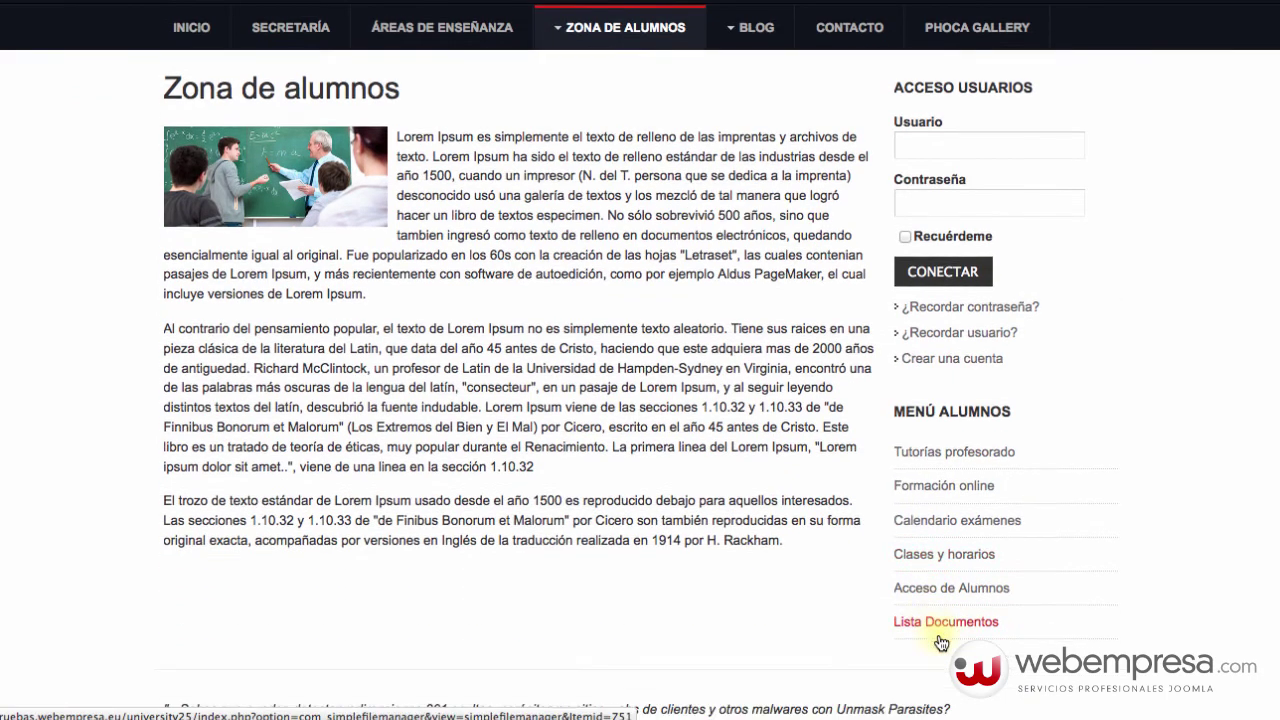
{"action": "left_click", "coordinate": [941, 640]}
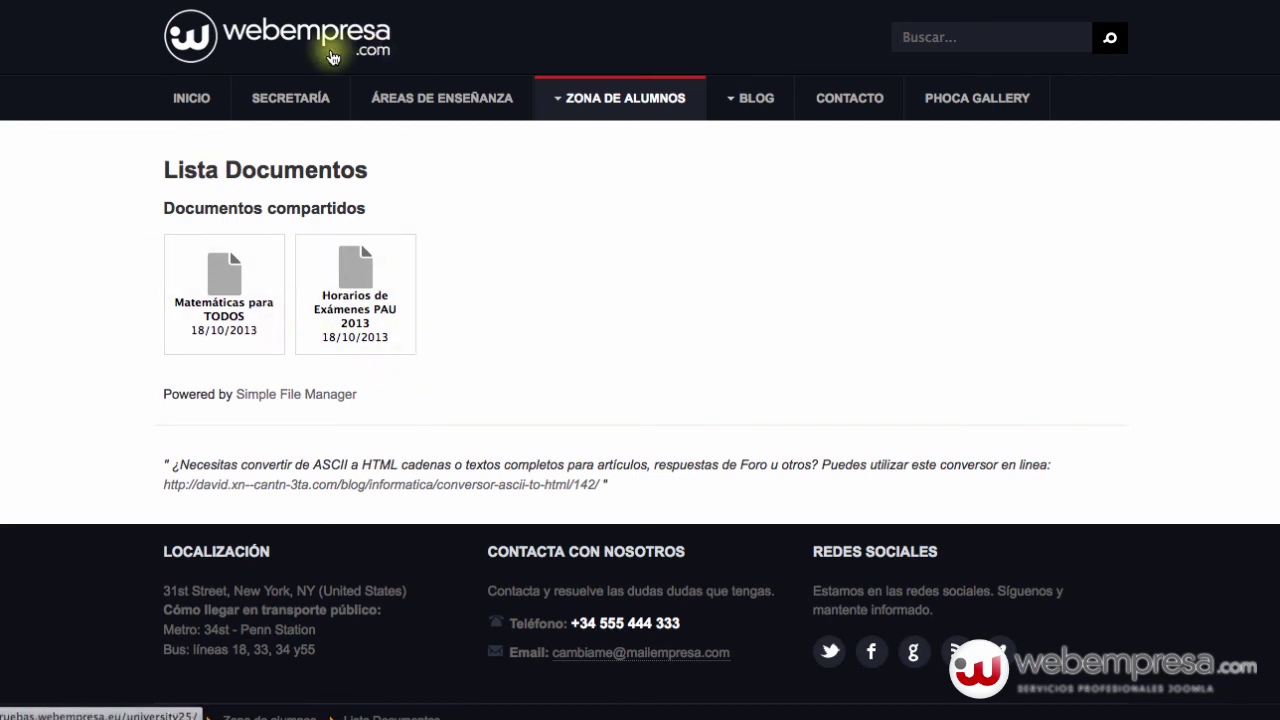
{"action": "mouse_move", "coordinate": [600, 97]}
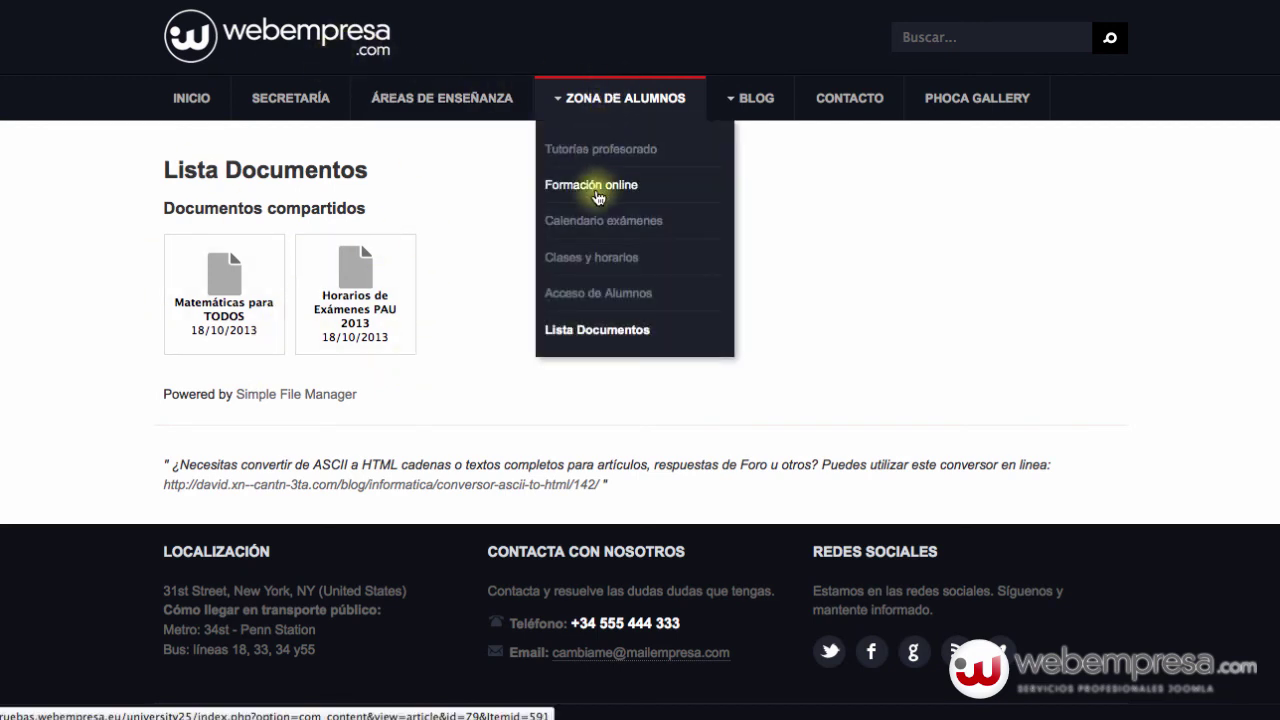
{"action": "left_click", "coordinate": [590, 328]}
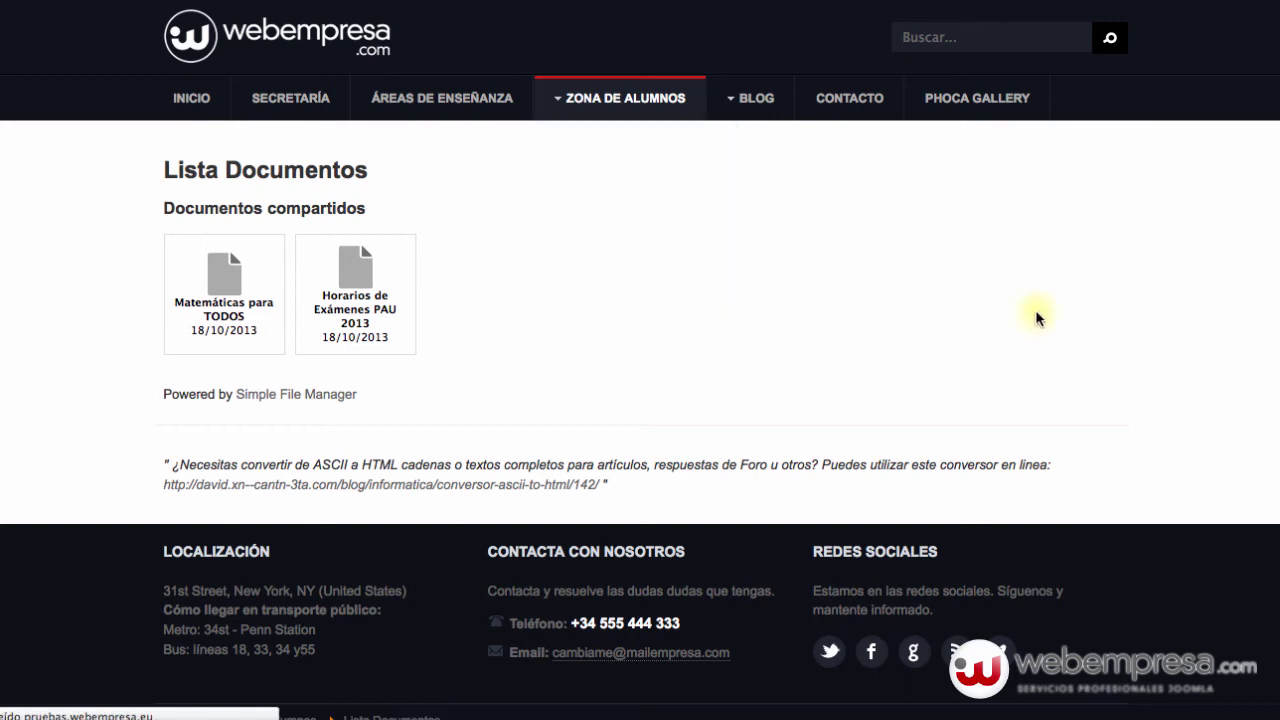
- Open Zona de alumnos and log in with the username and password of the user for whom Normas Matriculación Universidad - 2013 is reserved
{"action": "mouse_move", "coordinate": [654, 110]}
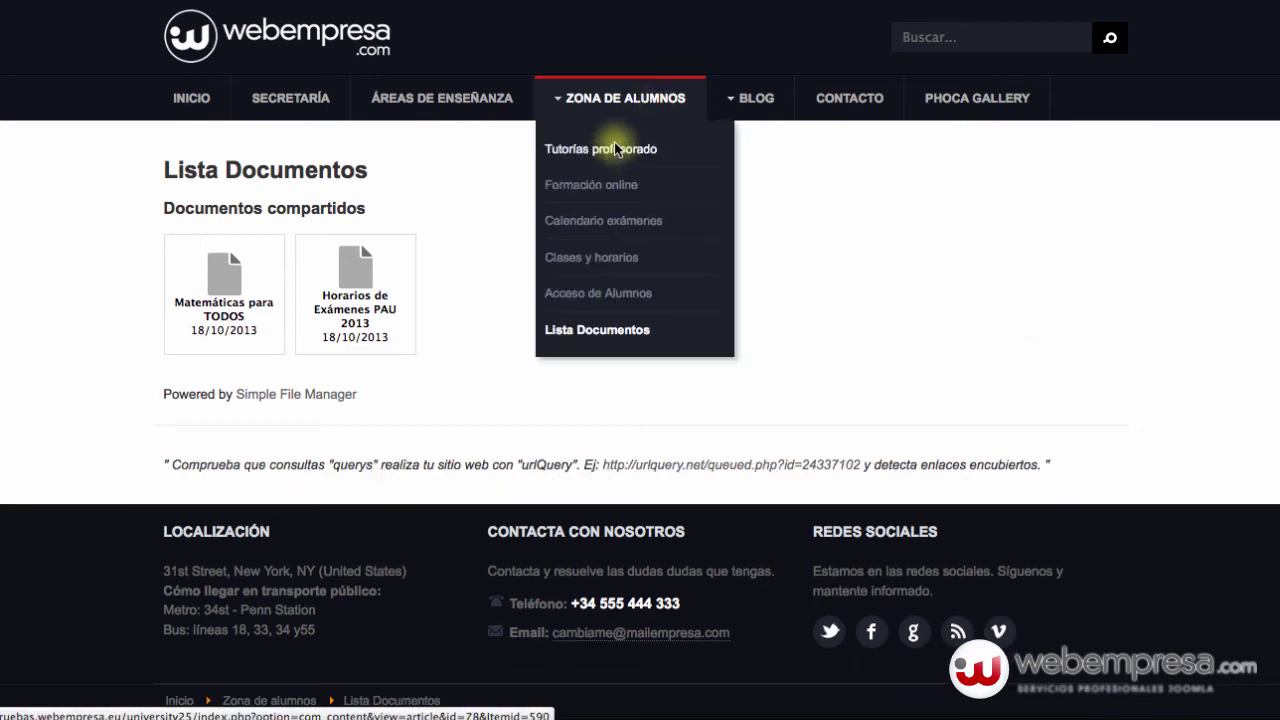
{"action": "left_click", "coordinate": [616, 98]}
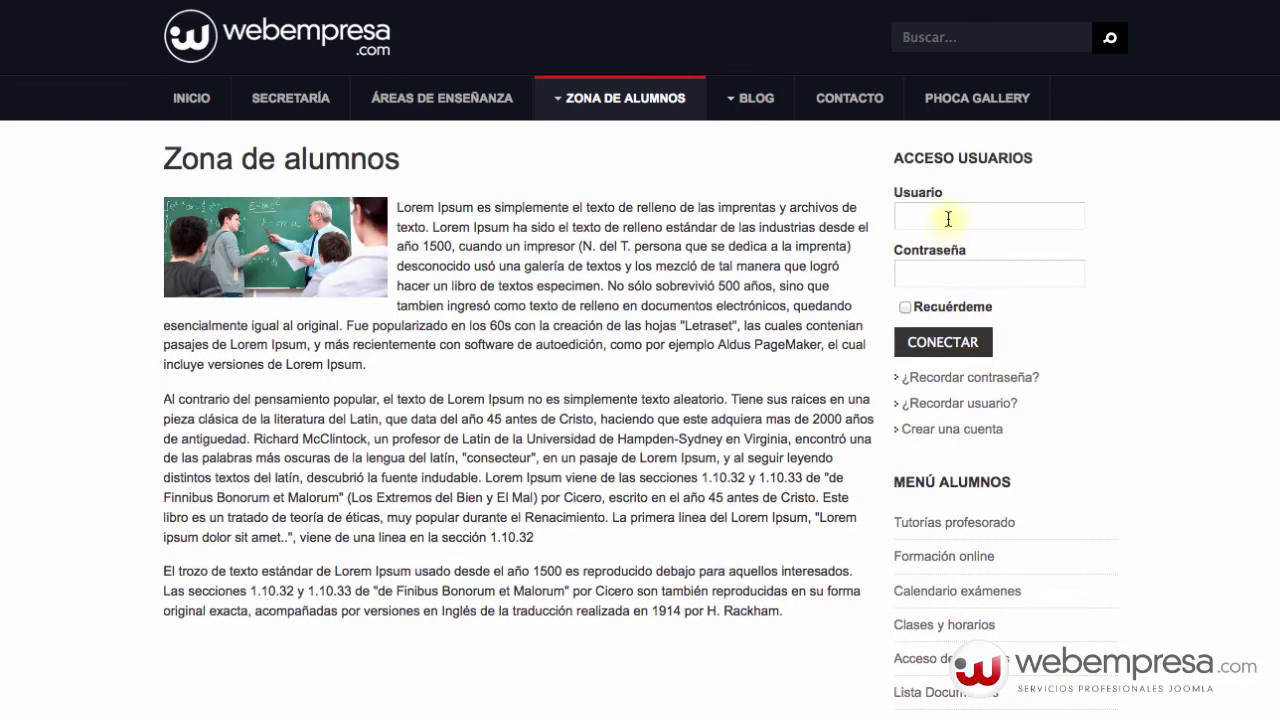
{"action": "left_click", "coordinate": [948, 218]}
{"action": "type", "text": "juanca"}
{"action": "key", "text": "Tab"}
{"action": "type", "text": "••••••••••••••"}
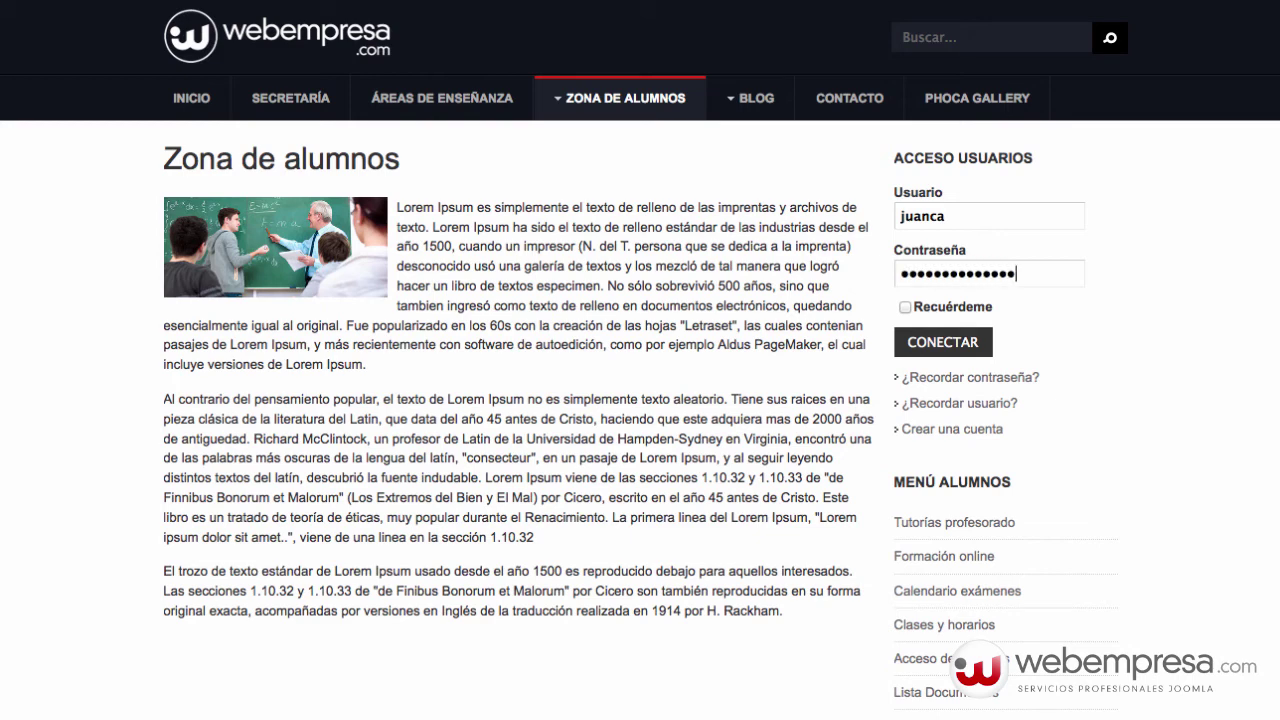
{"action": "key", "text": "Return"}
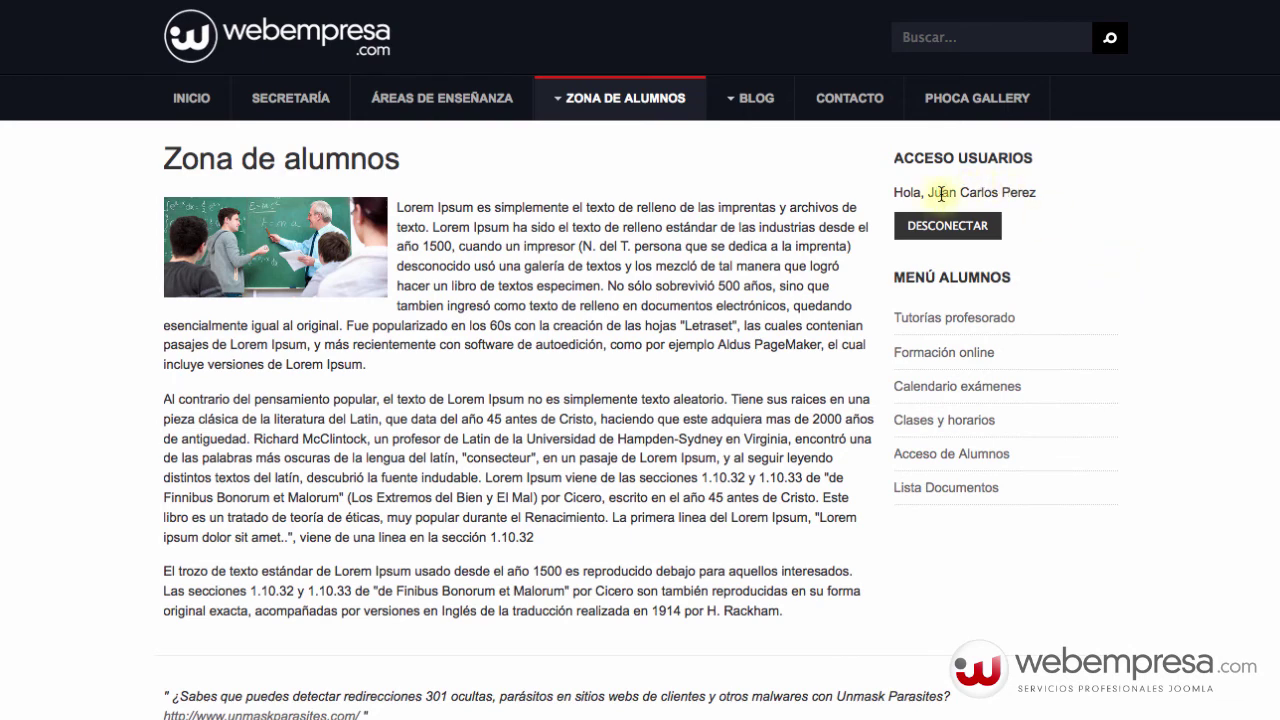
{"action": "triple_click", "coordinate": [946, 200]}
{"action": "left_click", "coordinate": [1062, 260]}
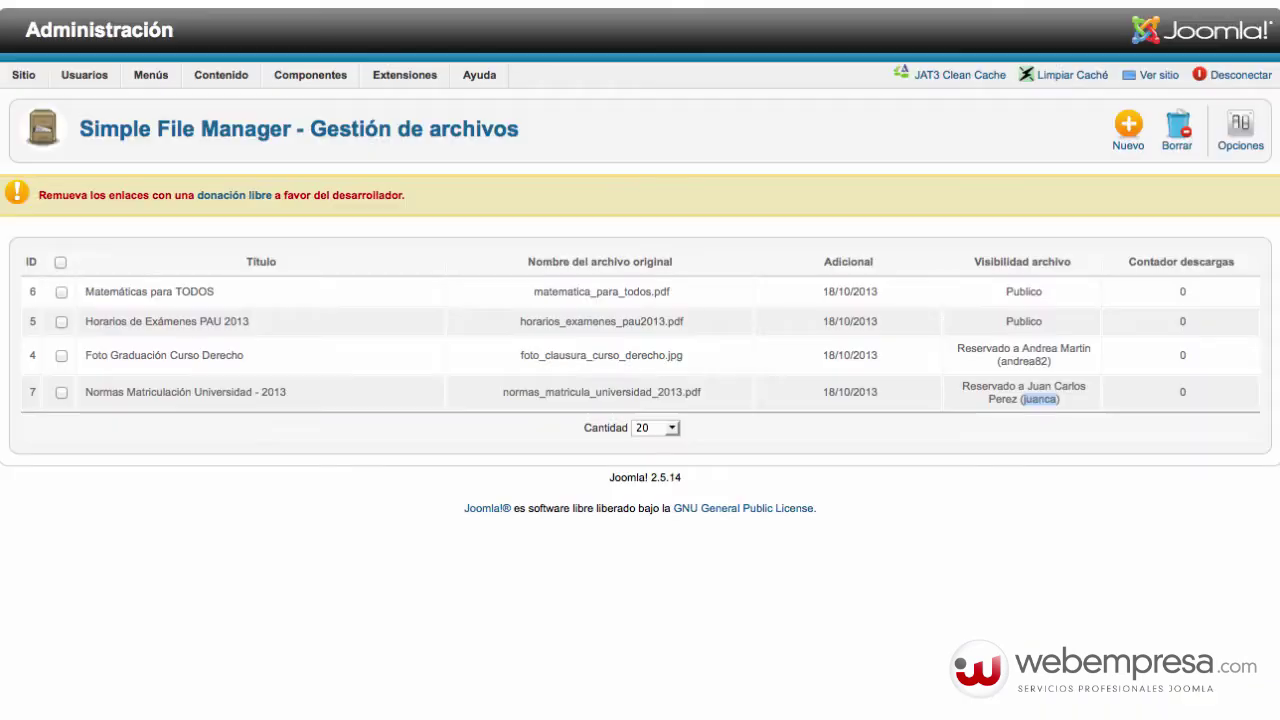
- In the Simple File Manager administration, examine the title, original file name and visibility of Normas Matriculación Universidad - 2013
{"action": "triple_click", "coordinate": [109, 397]}
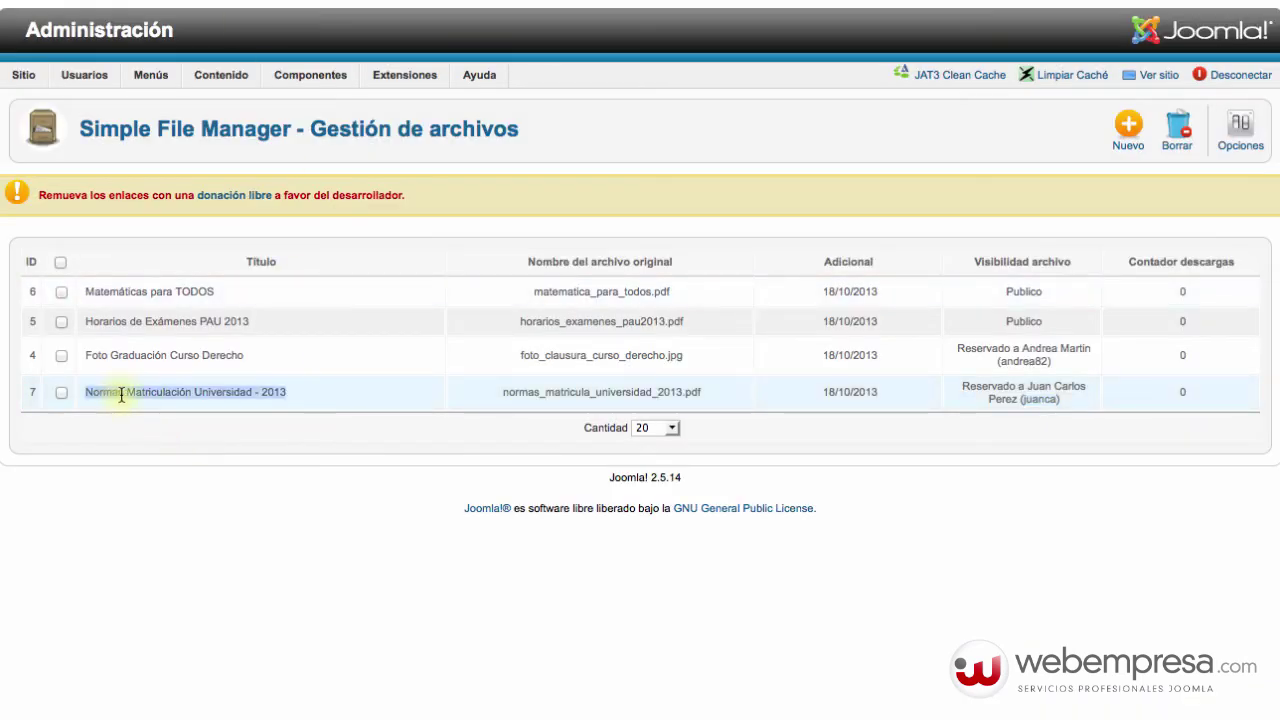
{"action": "triple_click", "coordinate": [539, 391]}
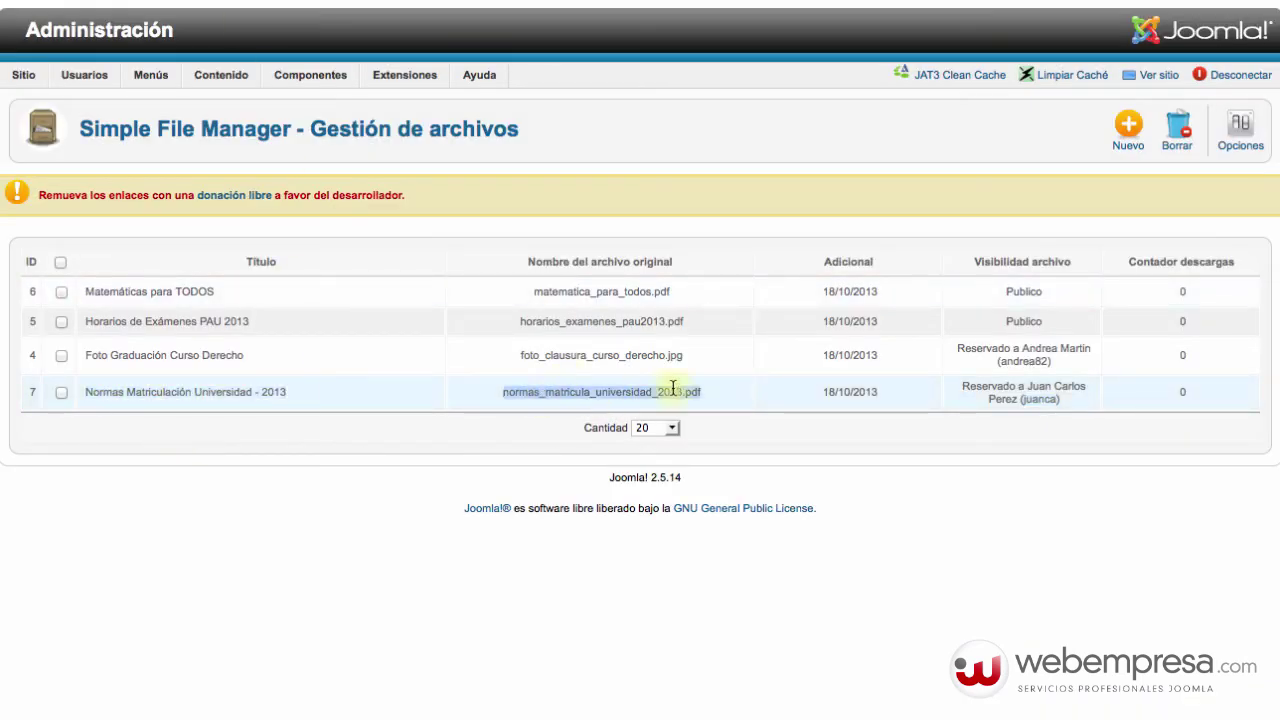
{"action": "triple_click", "coordinate": [1051, 394]}
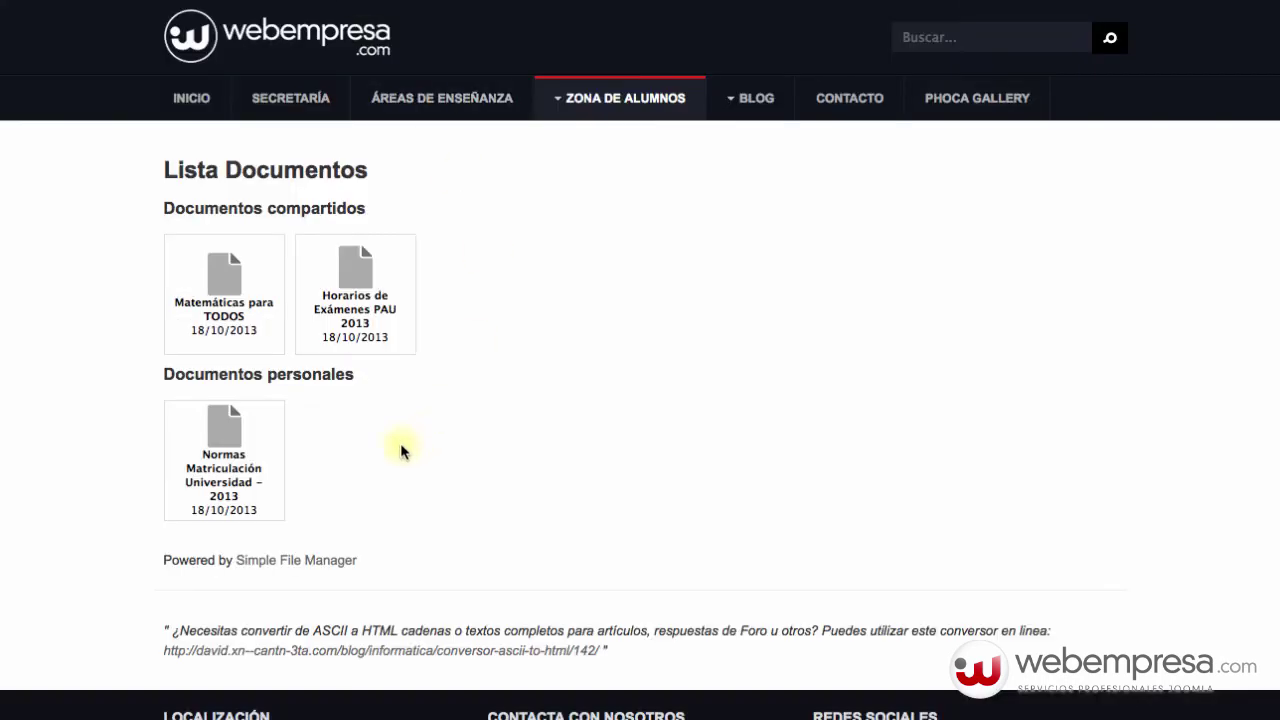
- From the public Lista Documentos page, download Normas Matriculación Universidad - 2013 and save normas_matricula_universidad_2013.pdf to Escritorio
{"action": "left_click", "coordinate": [222, 440]}
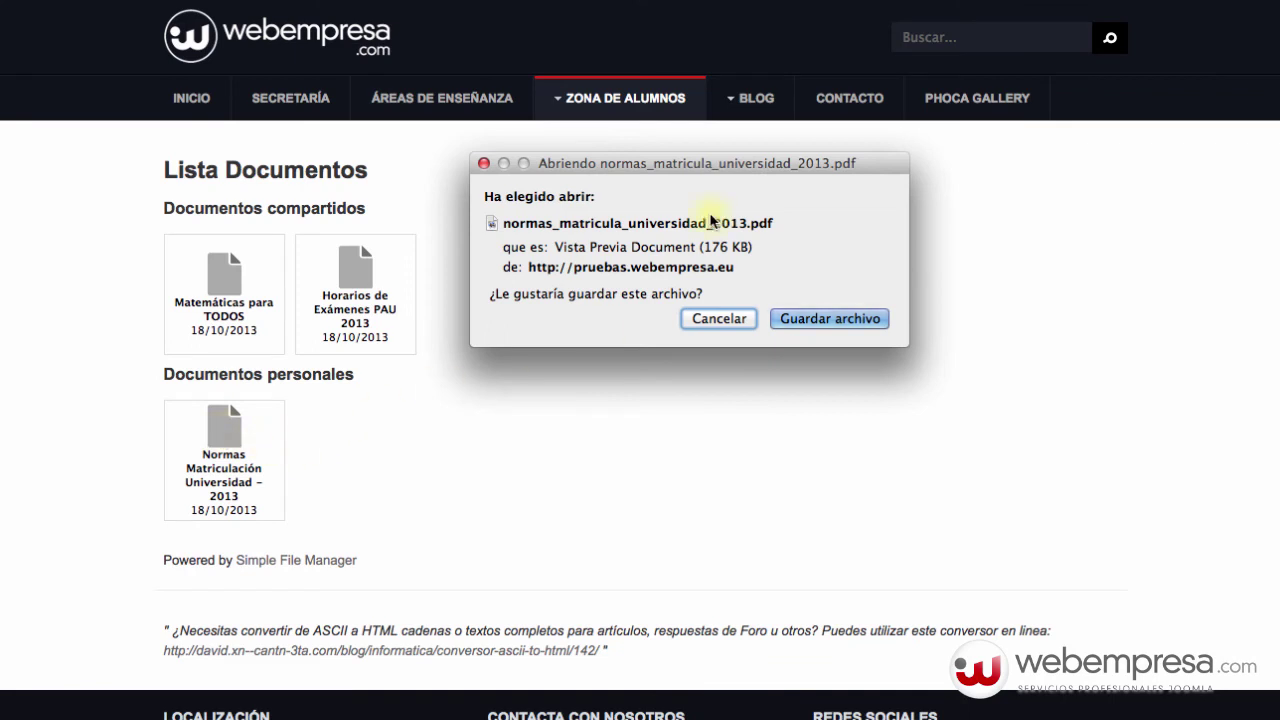
{"action": "left_click_drag", "start_coordinate": [666, 166], "coordinate": [701, 220]}
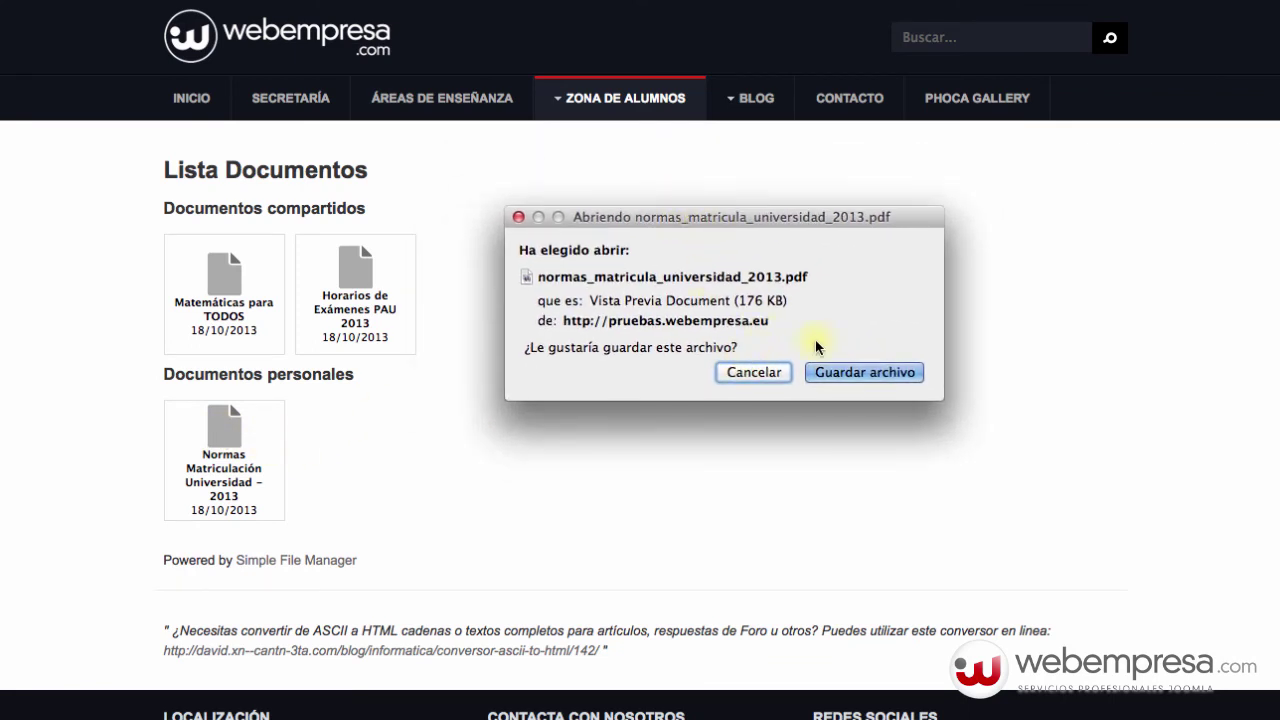
{"action": "left_click", "coordinate": [830, 372]}
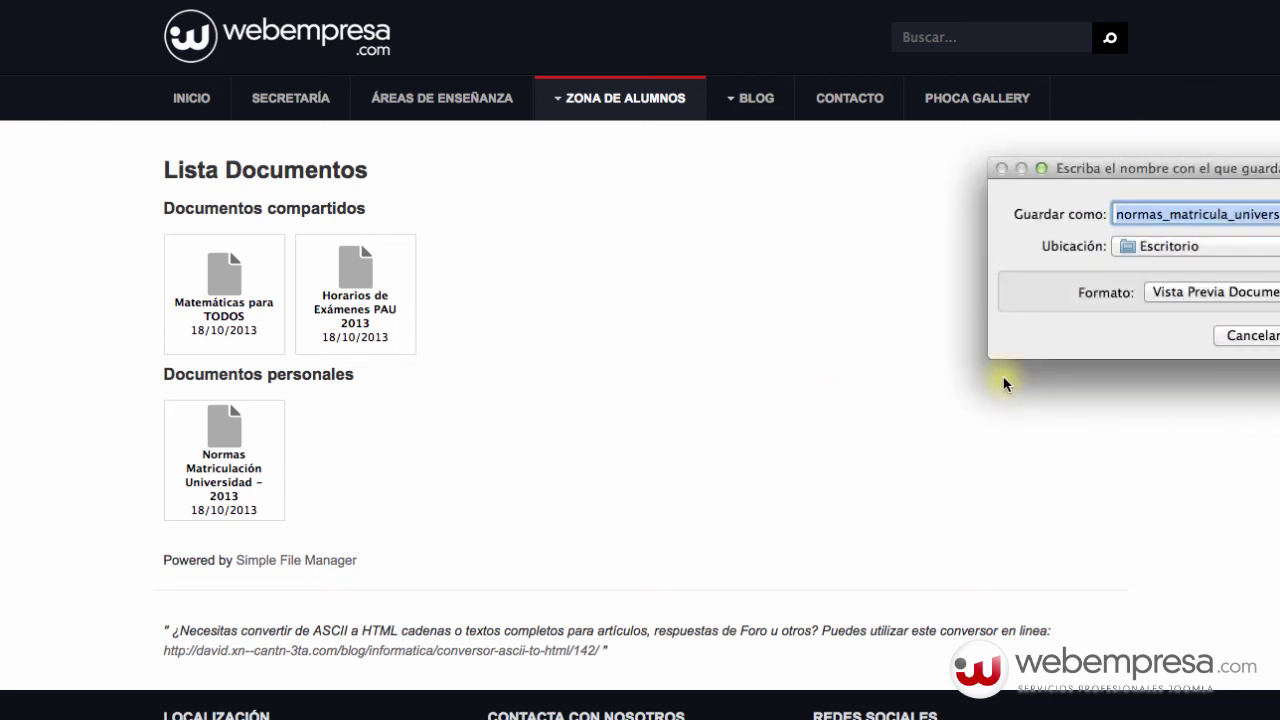
{"action": "key", "text": "Return"}
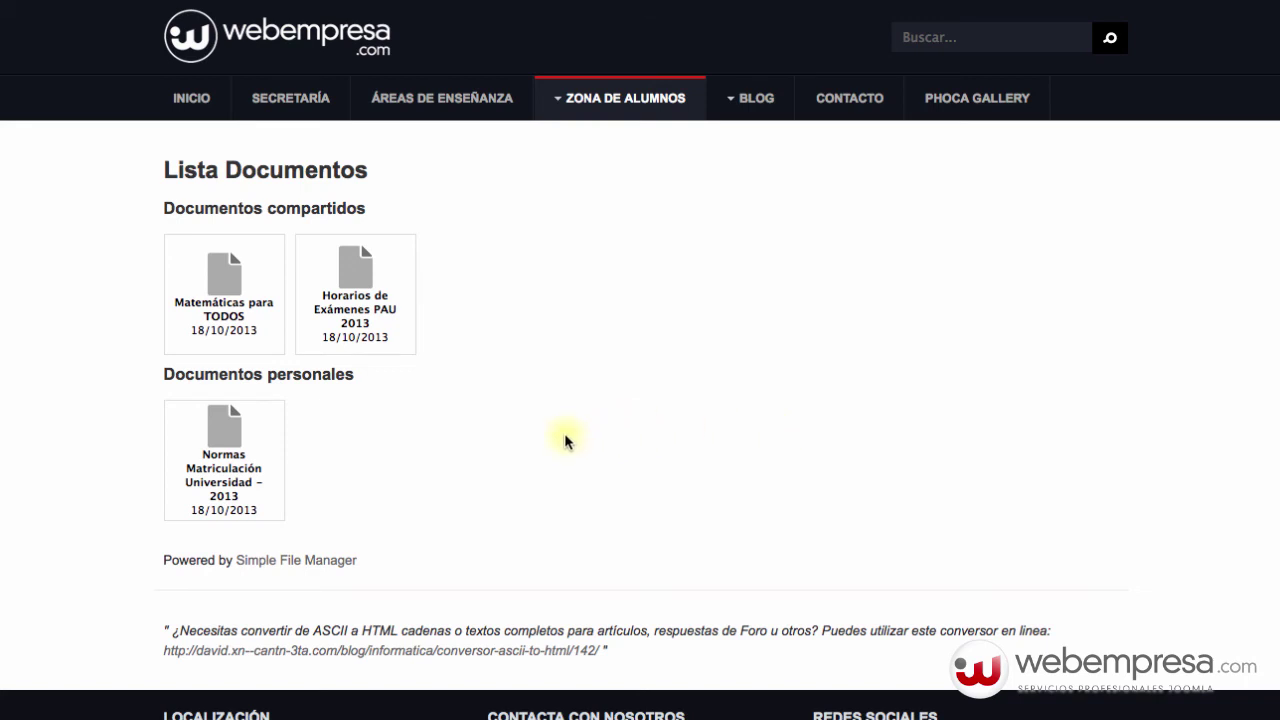
- Return to Zona de alumnos and log out the second user
{"action": "mouse_move", "coordinate": [588, 108]}
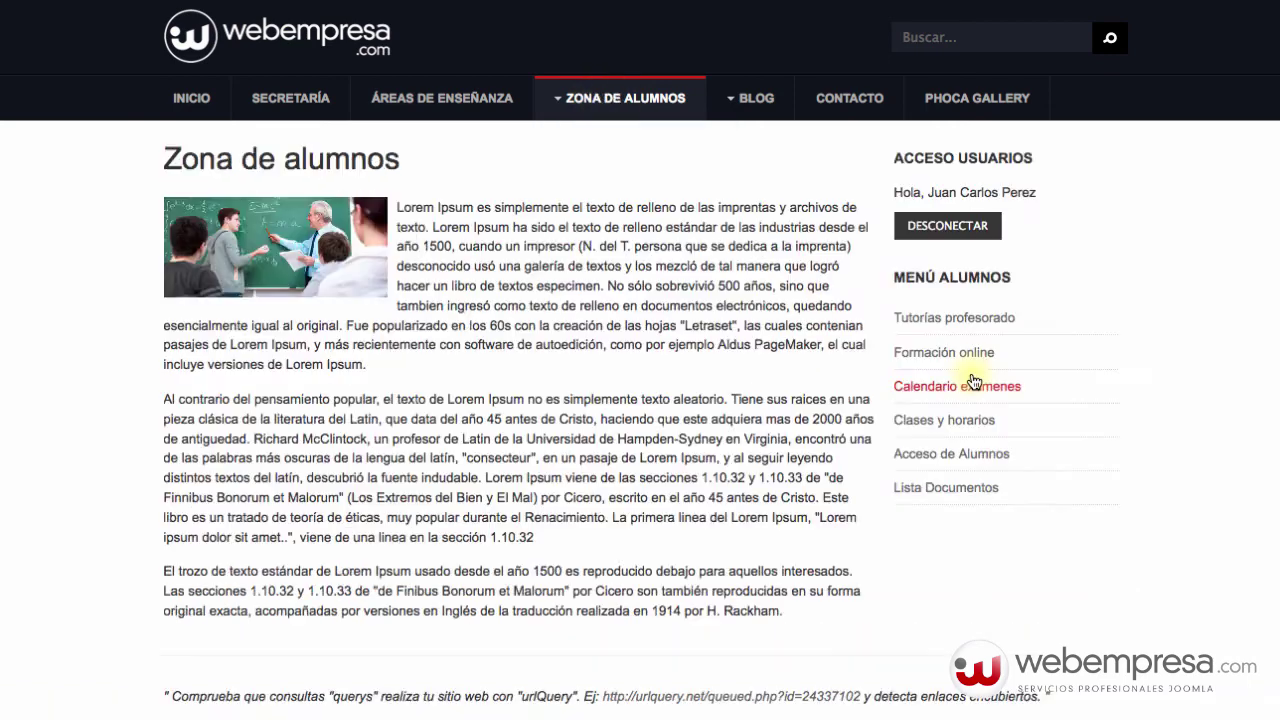
{"action": "left_click", "coordinate": [955, 240]}
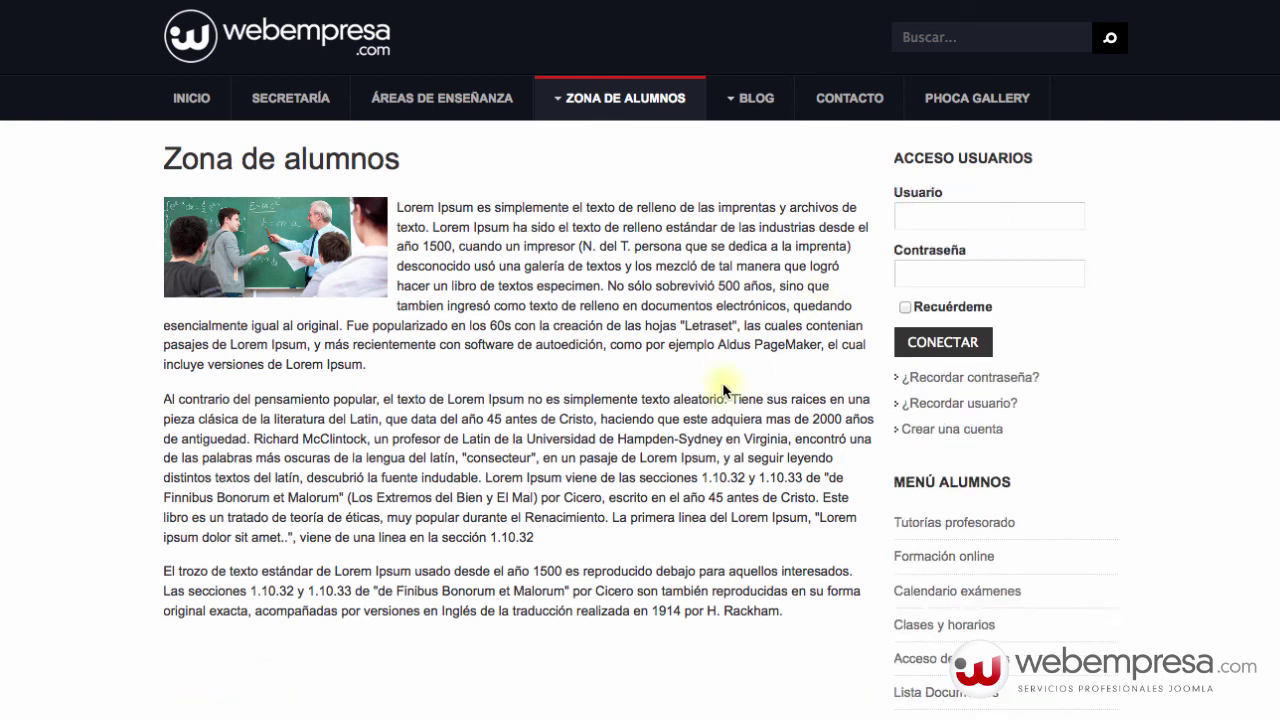
{"action": "scroll", "coordinate": [1040, 600], "scroll_direction": "down", "scroll_amount": 1}
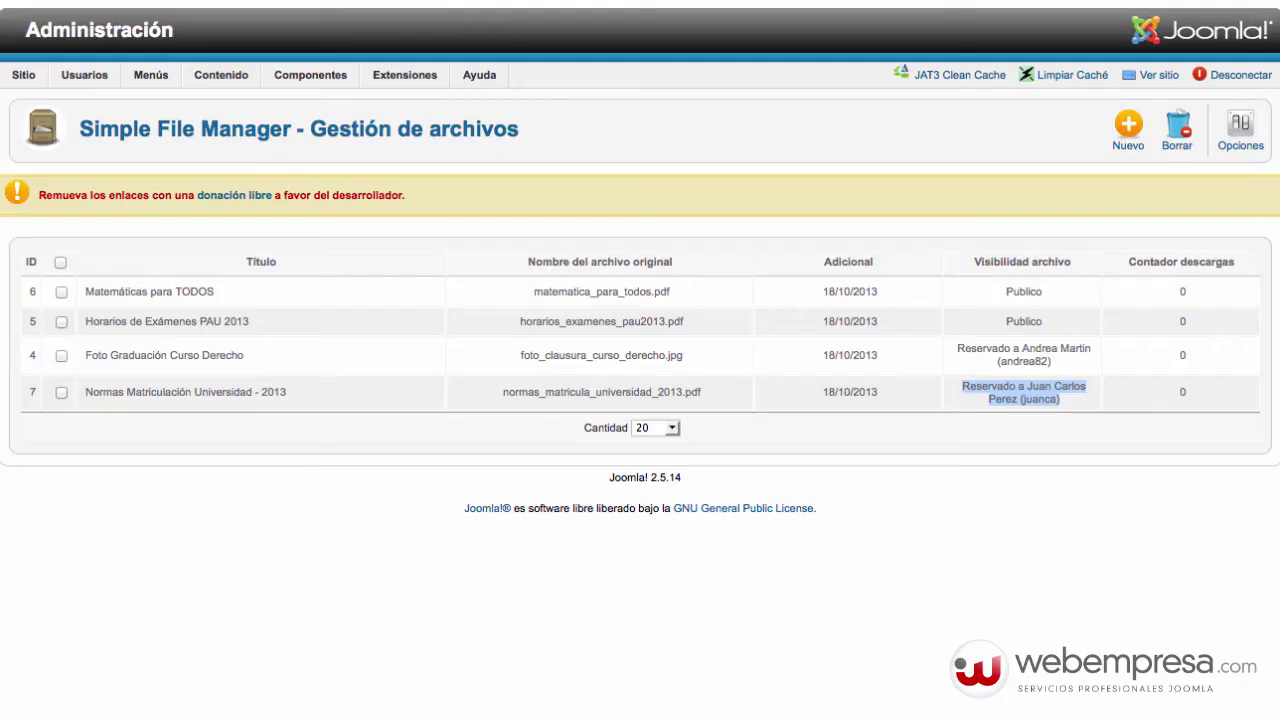
- Reload Simple File Manager in the administration and examine the download counters of the public and reserved files
{"action": "left_click", "coordinate": [928, 577]}
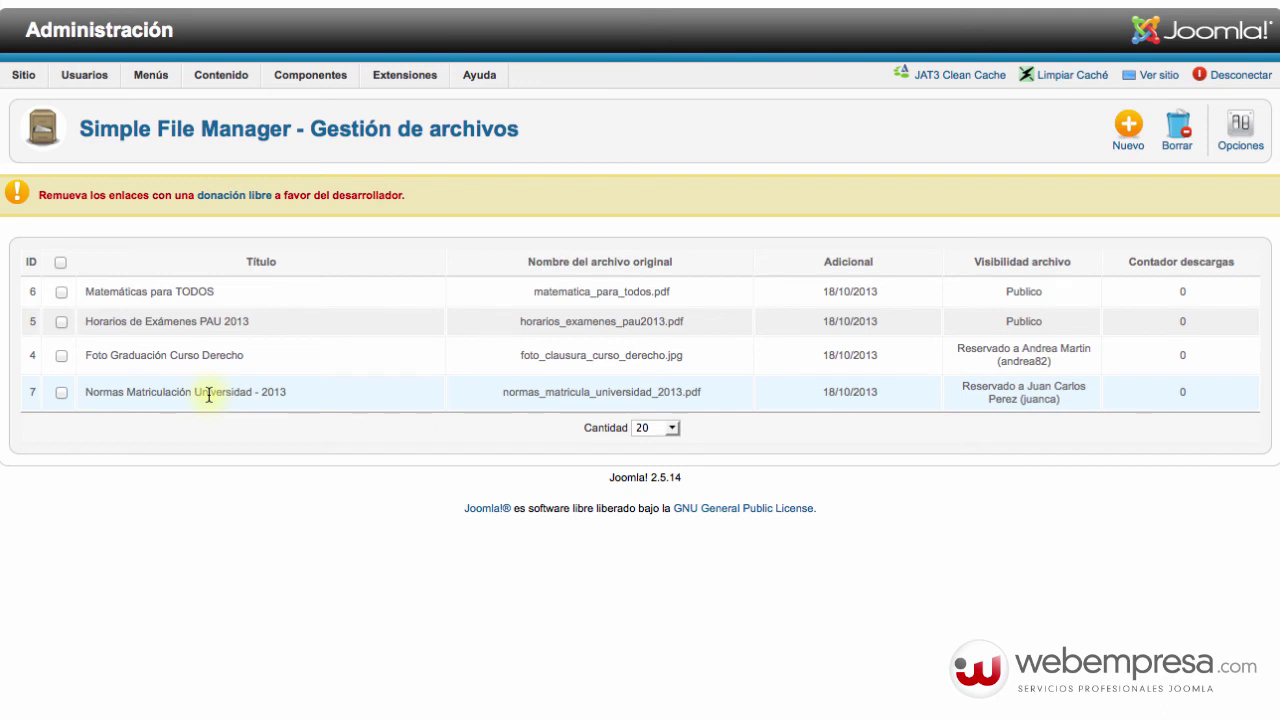
{"action": "left_click", "coordinate": [61, 392]}
{"action": "mouse_move", "coordinate": [310, 75]}
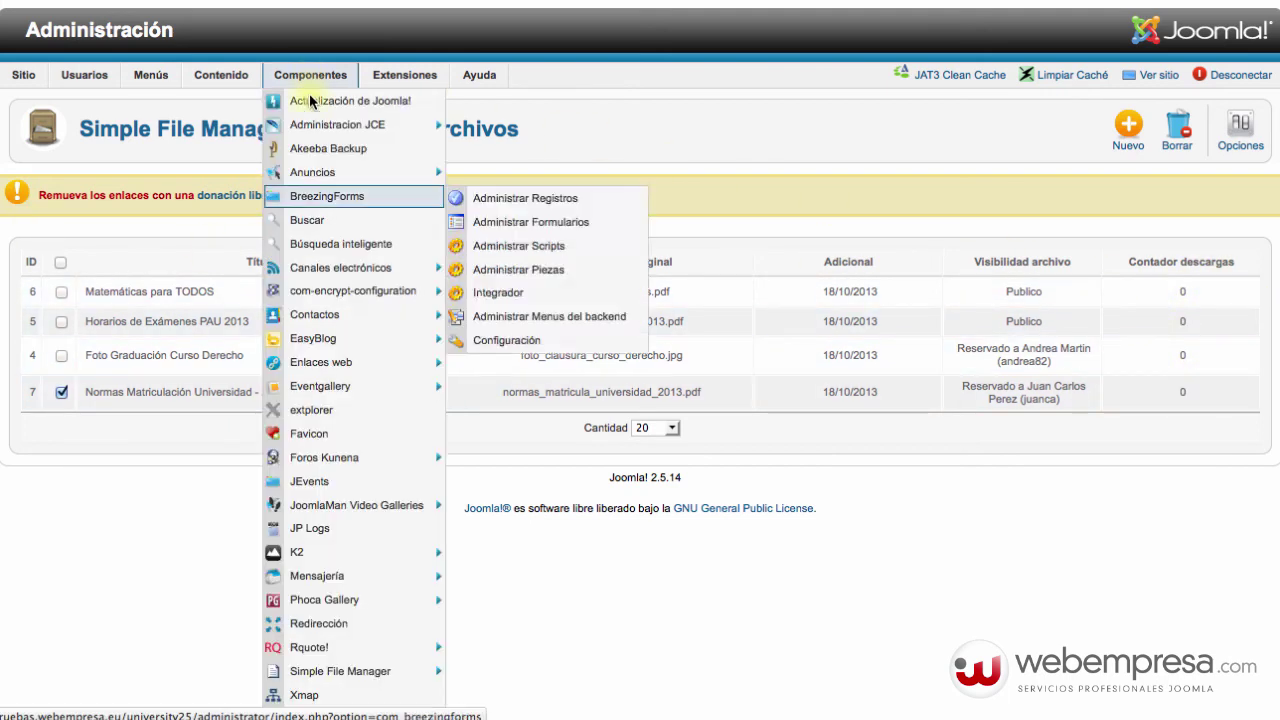
{"action": "left_click", "coordinate": [337, 671]}
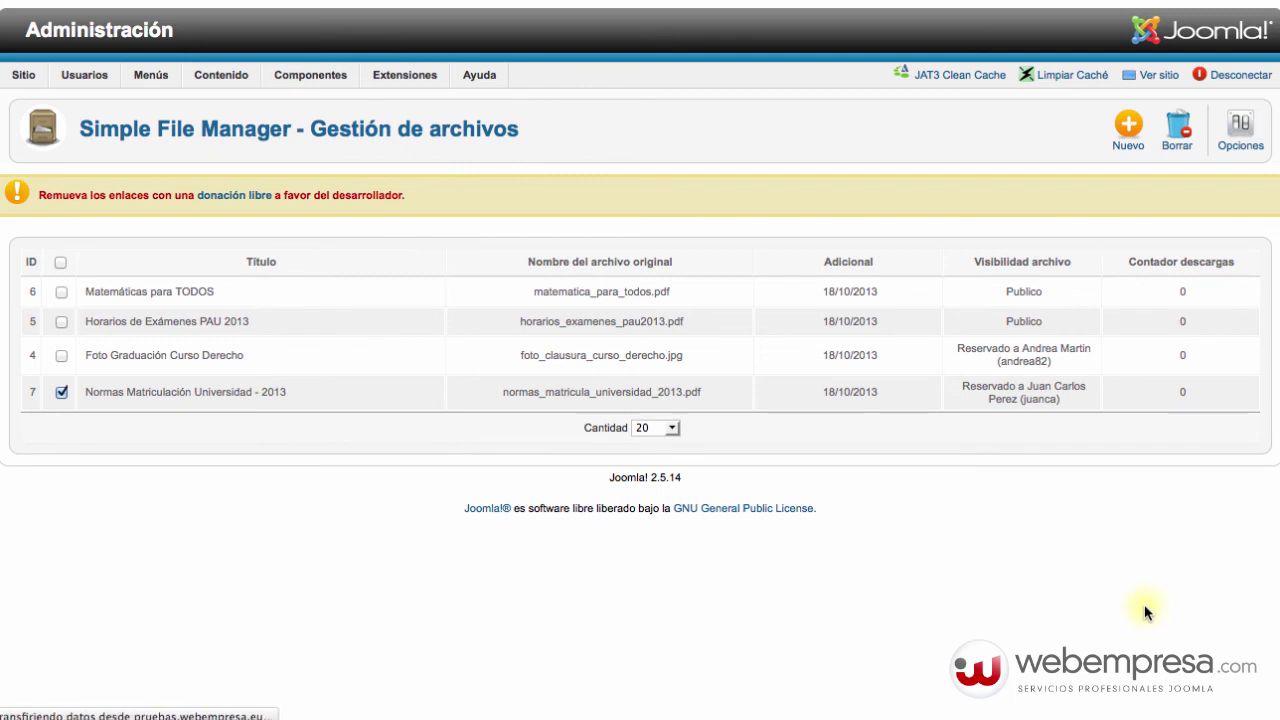
{"action": "double_click", "coordinate": [1184, 290]}
{"action": "double_click", "coordinate": [1186, 357]}
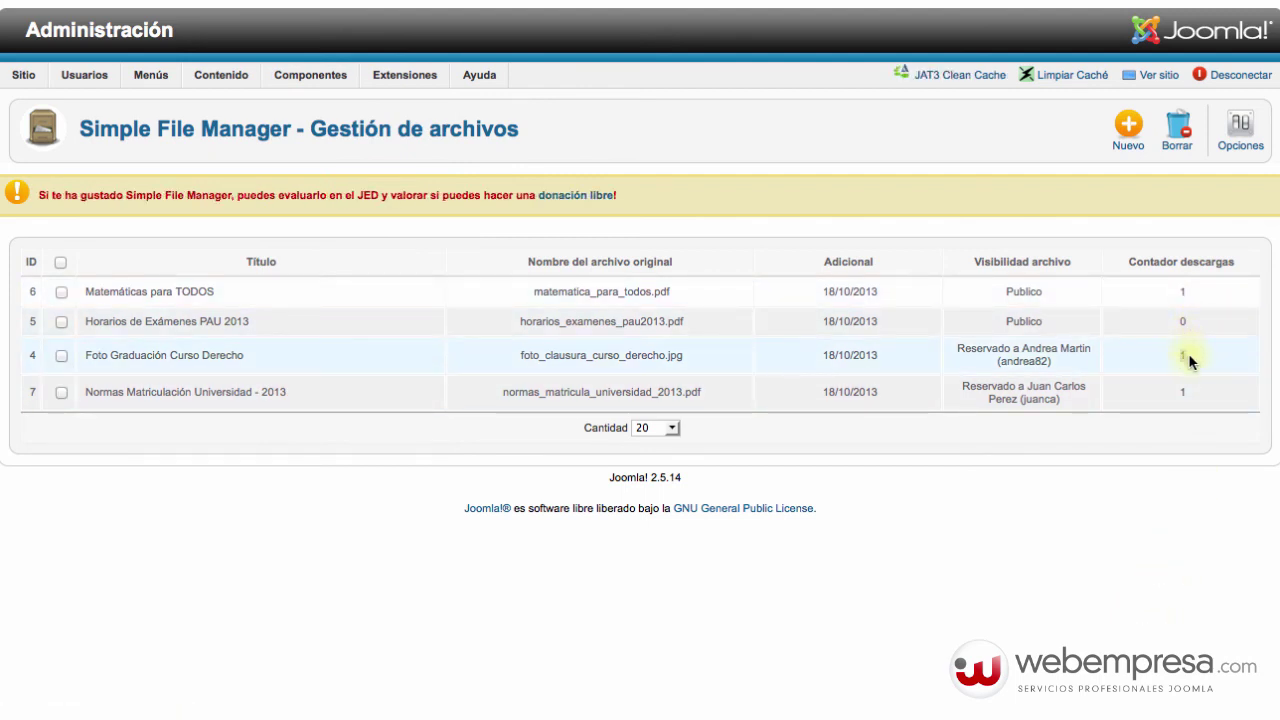
{"action": "double_click", "coordinate": [1187, 395]}
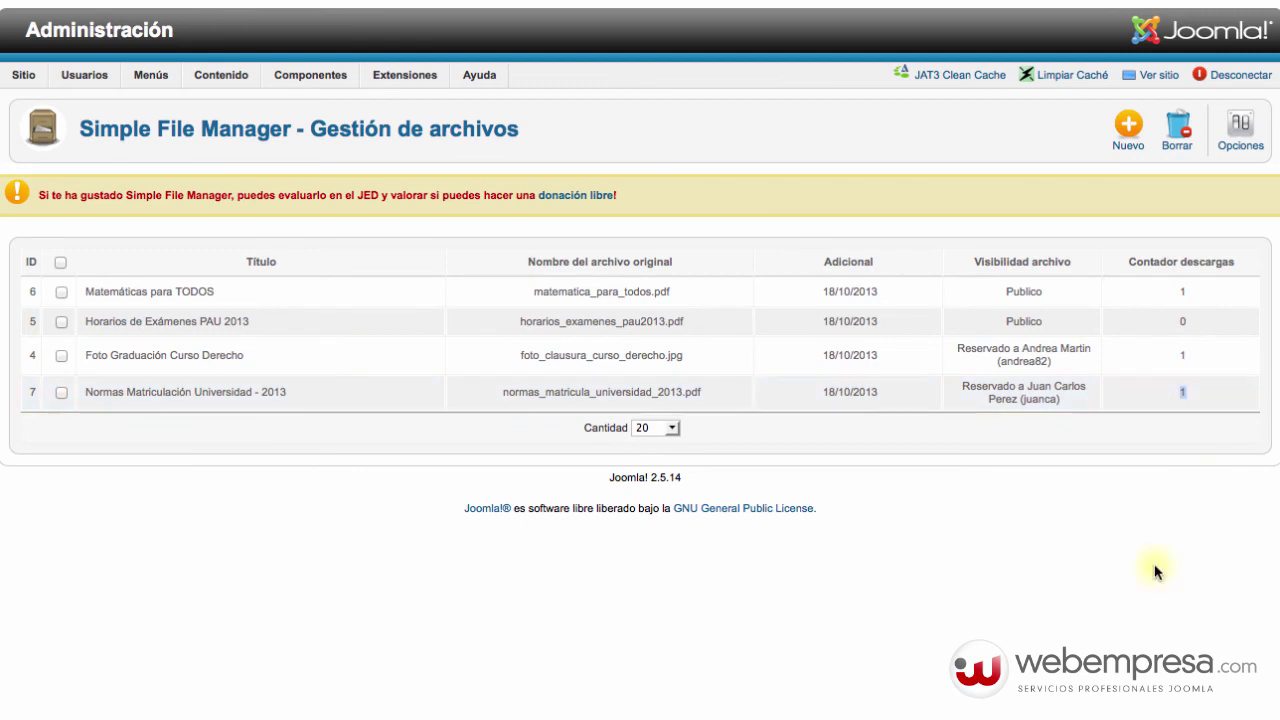
- In eXtplorer, open the images/simplefilemanager folder to examine the files stored by Simple File Manager
{"action": "left_click", "coordinate": [545, 573]}
{"action": "mouse_move", "coordinate": [407, 79]}
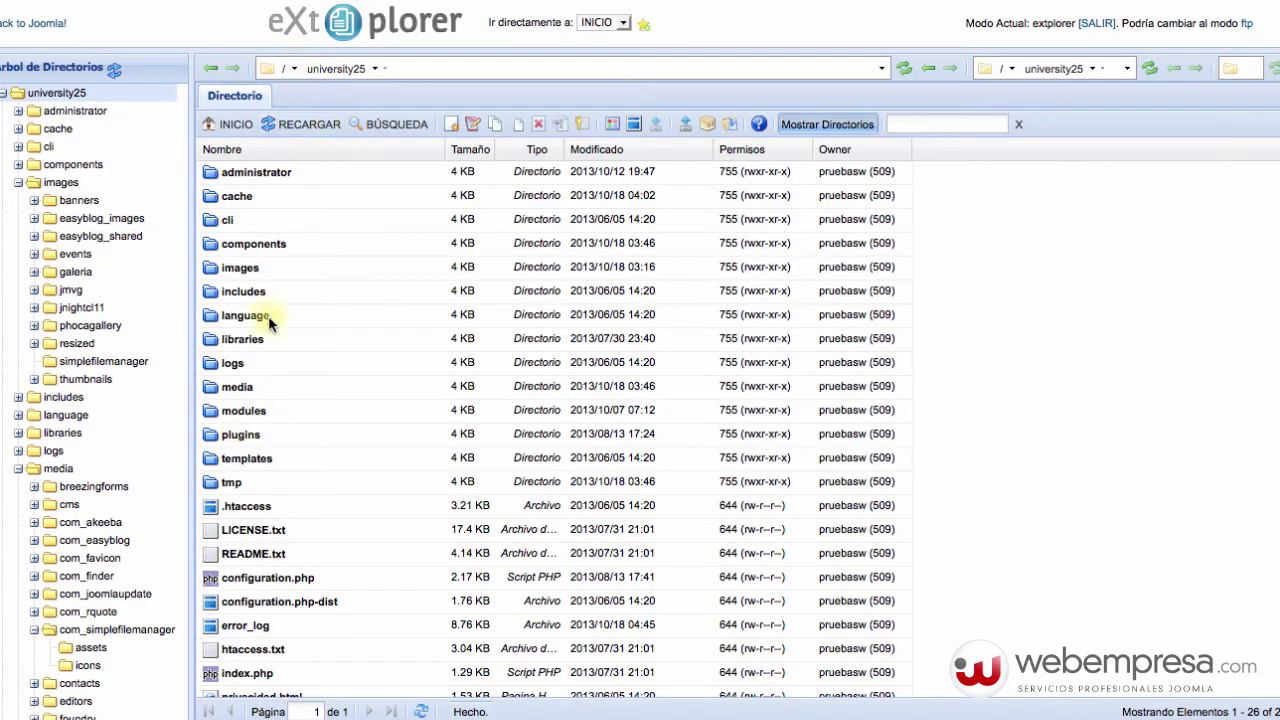
{"action": "double_click", "coordinate": [281, 268]}
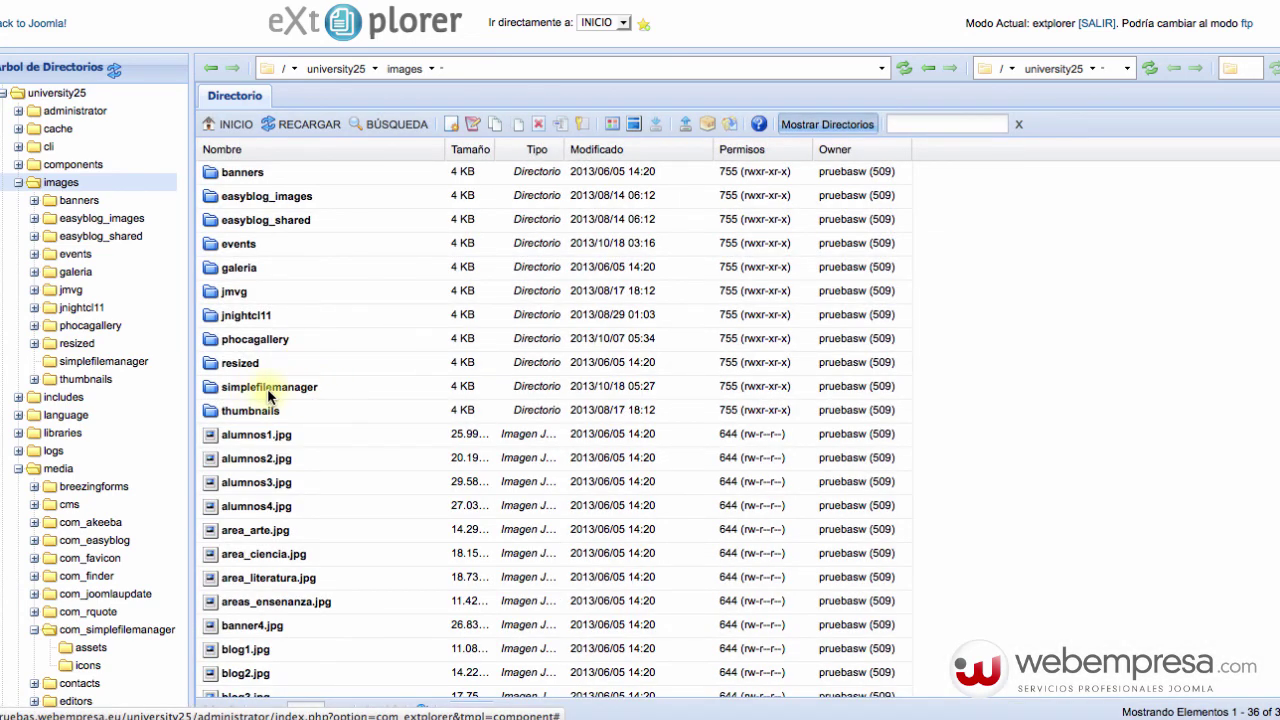
{"action": "double_click", "coordinate": [325, 387]}
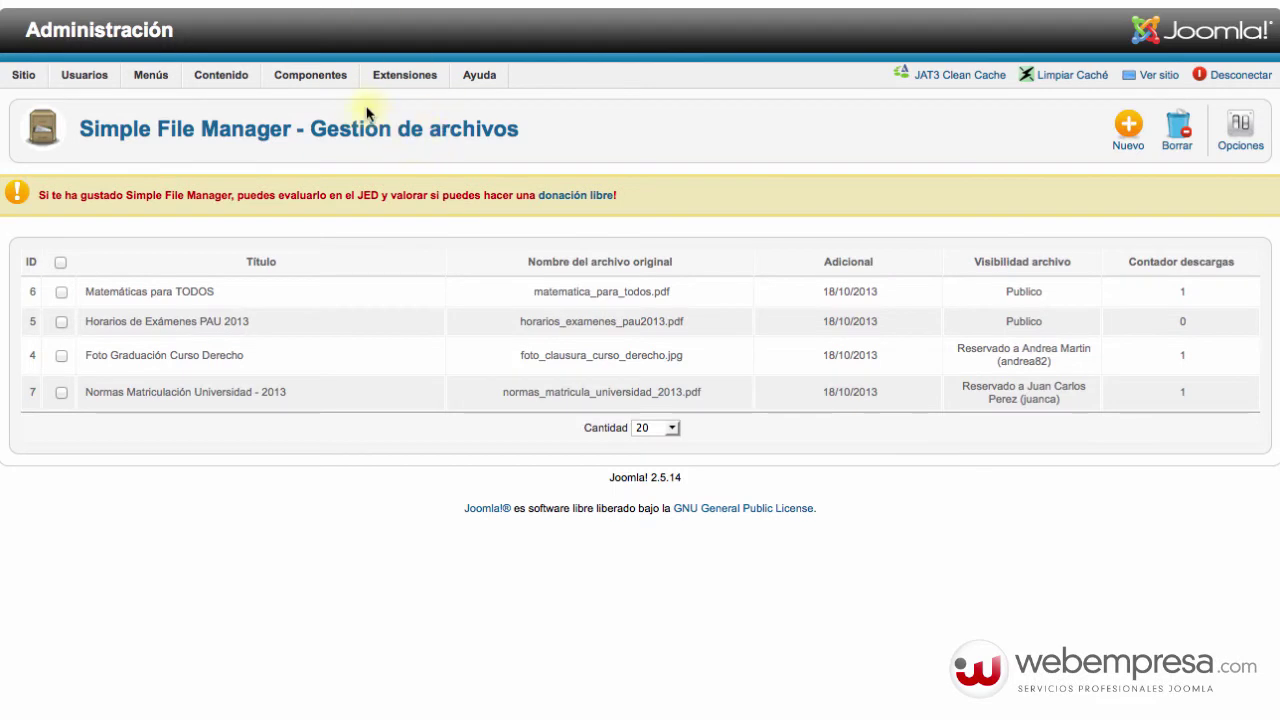
- In the Joomla extension manager's Gestionar section, filter by "simple" and uninstall the Simple File Manager component
{"action": "mouse_move", "coordinate": [378, 84]}
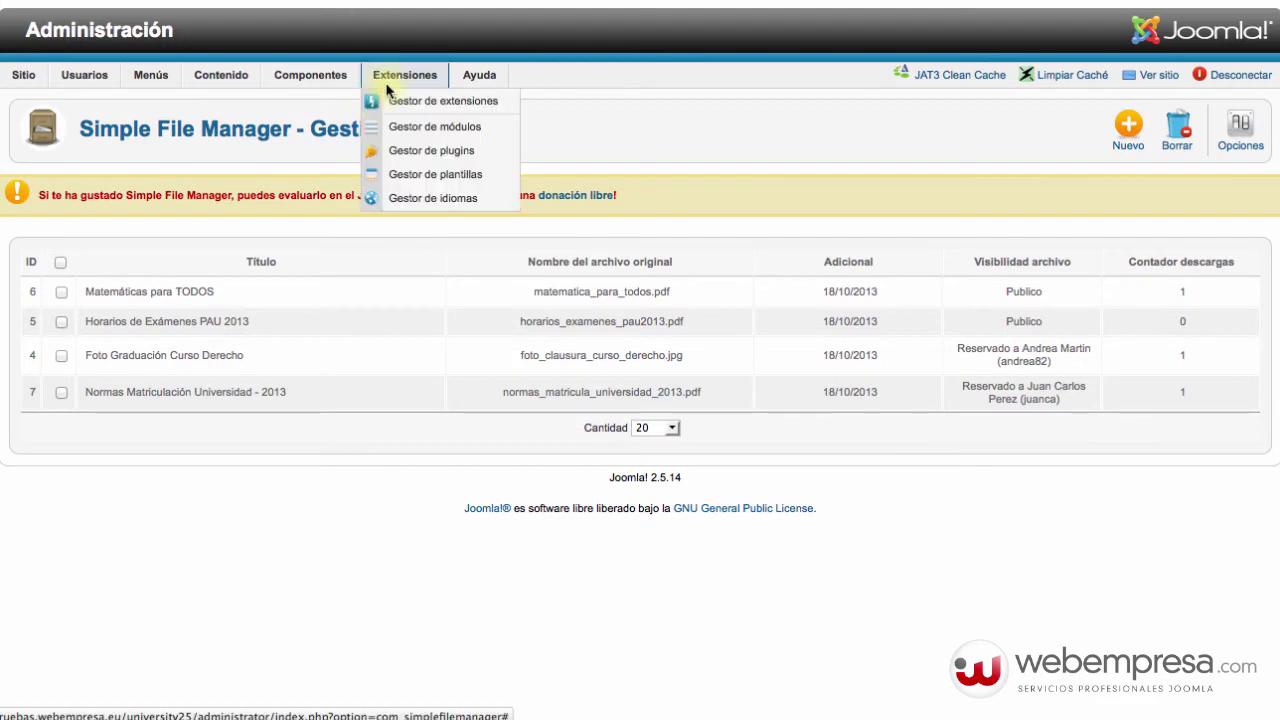
{"action": "left_click", "coordinate": [412, 125]}
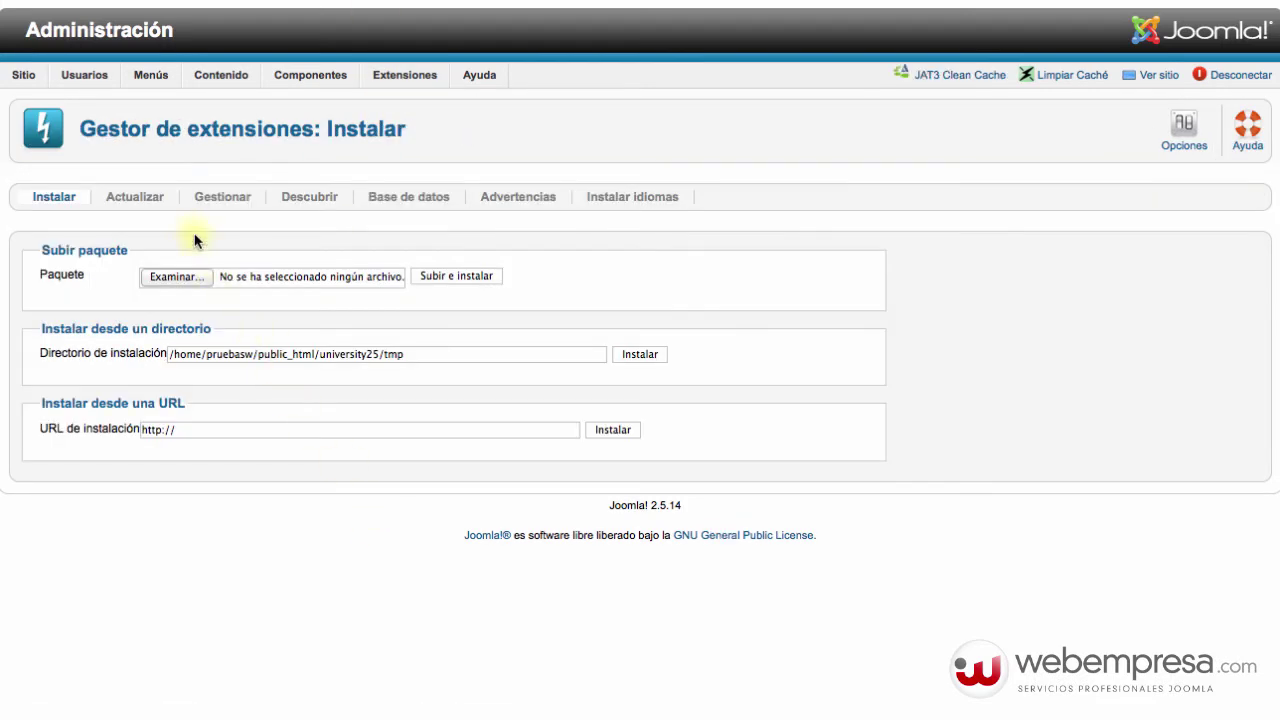
{"action": "left_click", "coordinate": [249, 212]}
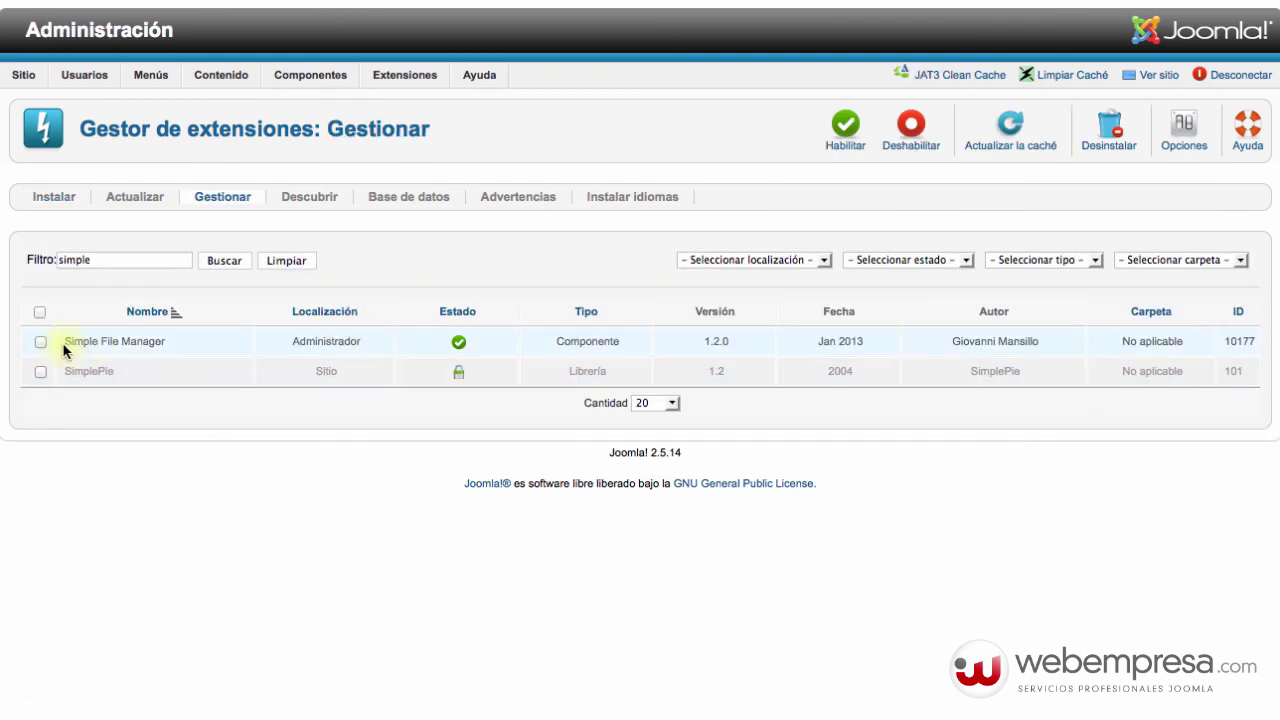
{"action": "left_click", "coordinate": [84, 259]}
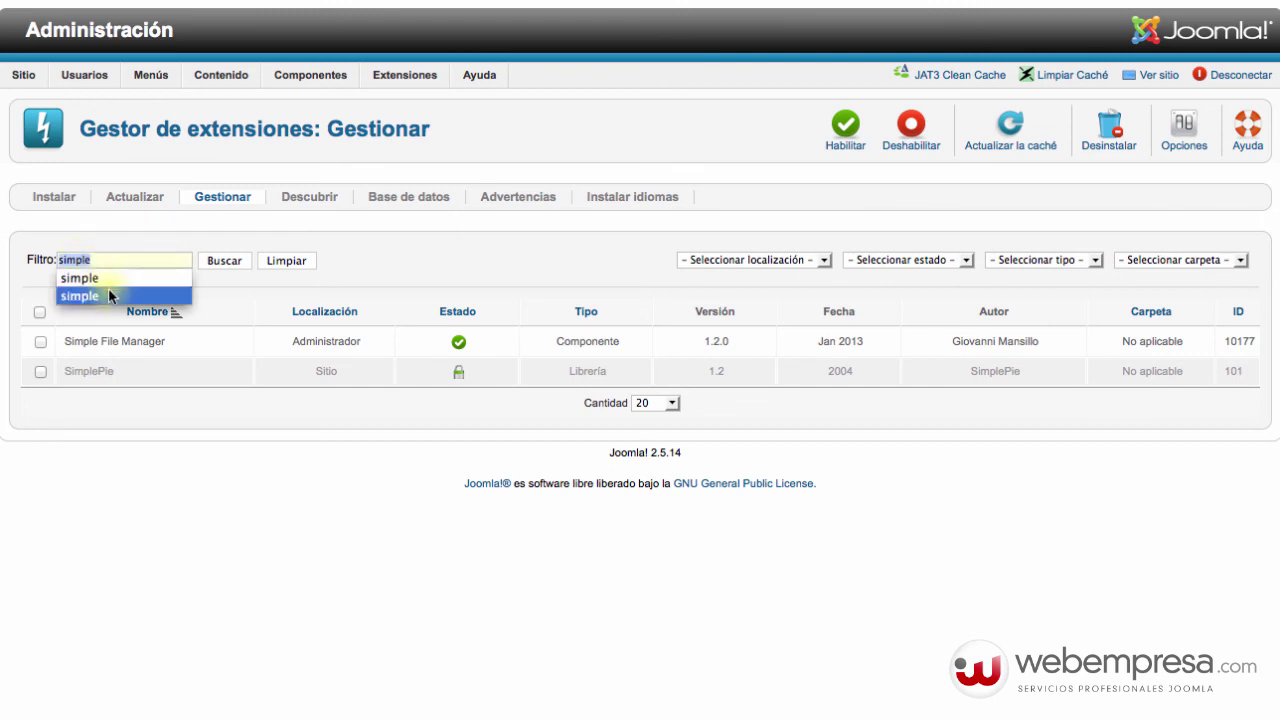
{"action": "left_click", "coordinate": [40, 341]}
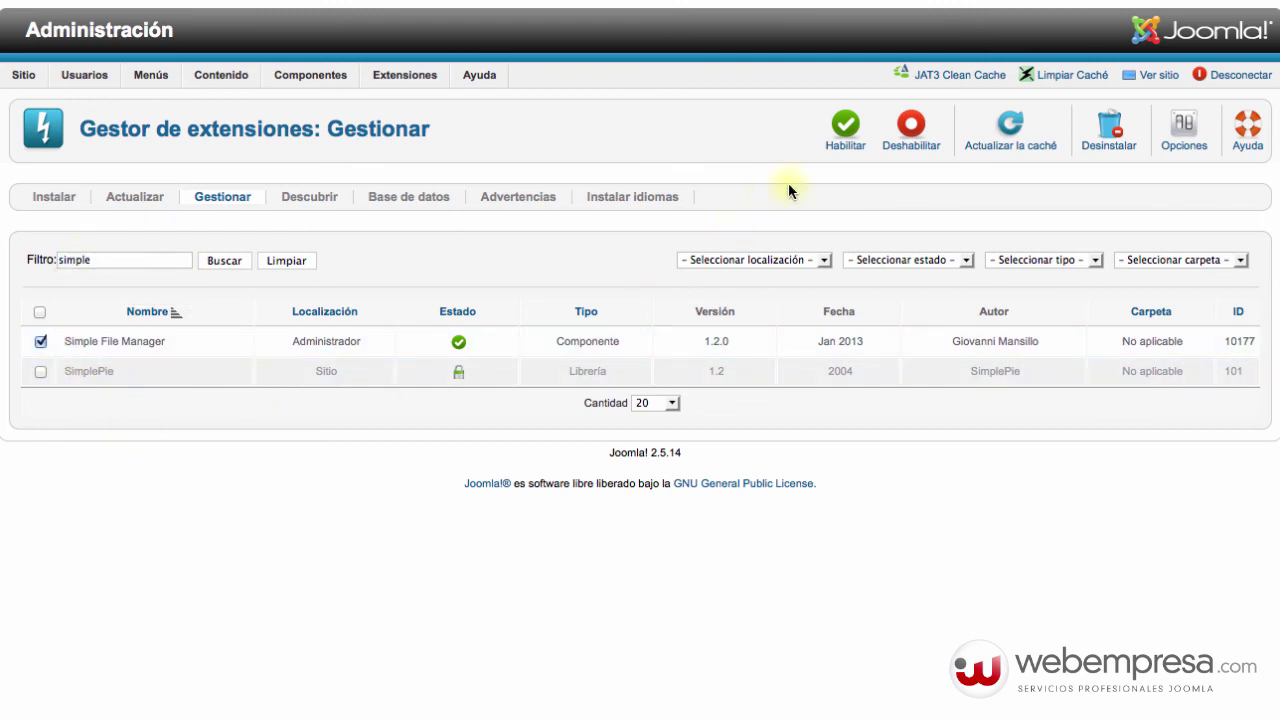
{"action": "left_click", "coordinate": [1108, 128]}
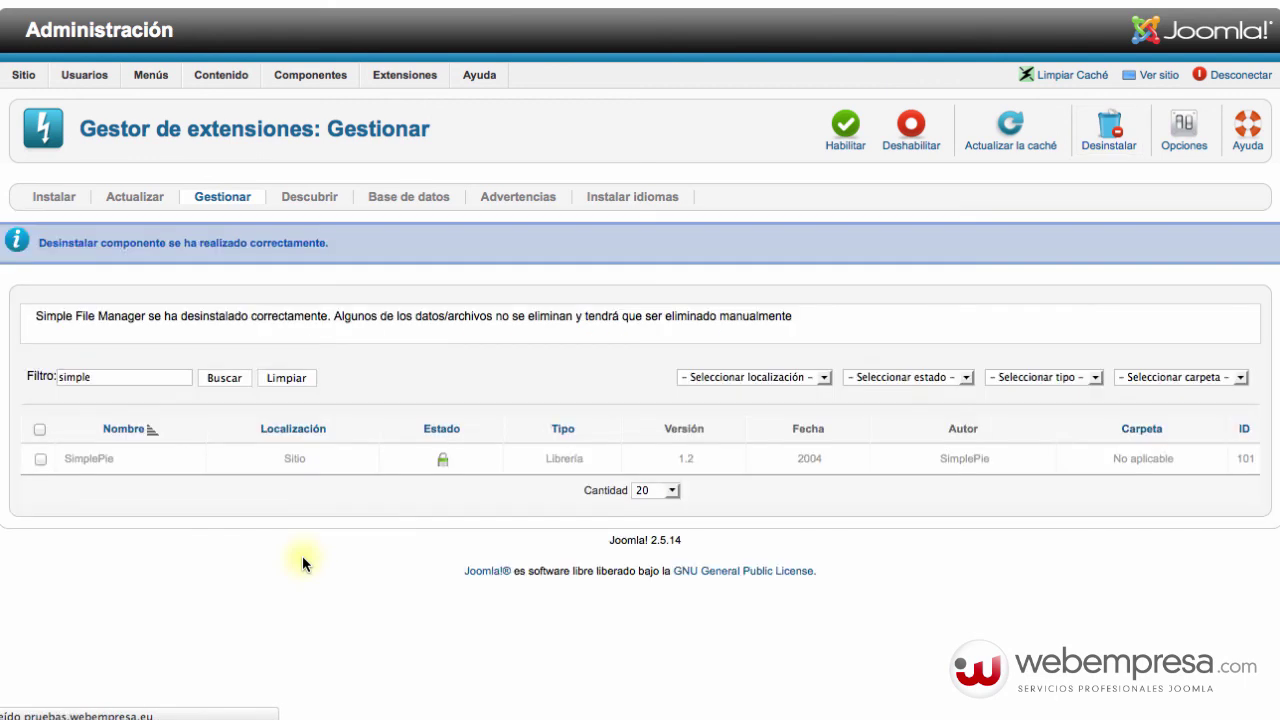
{"action": "triple_click", "coordinate": [60, 315]}
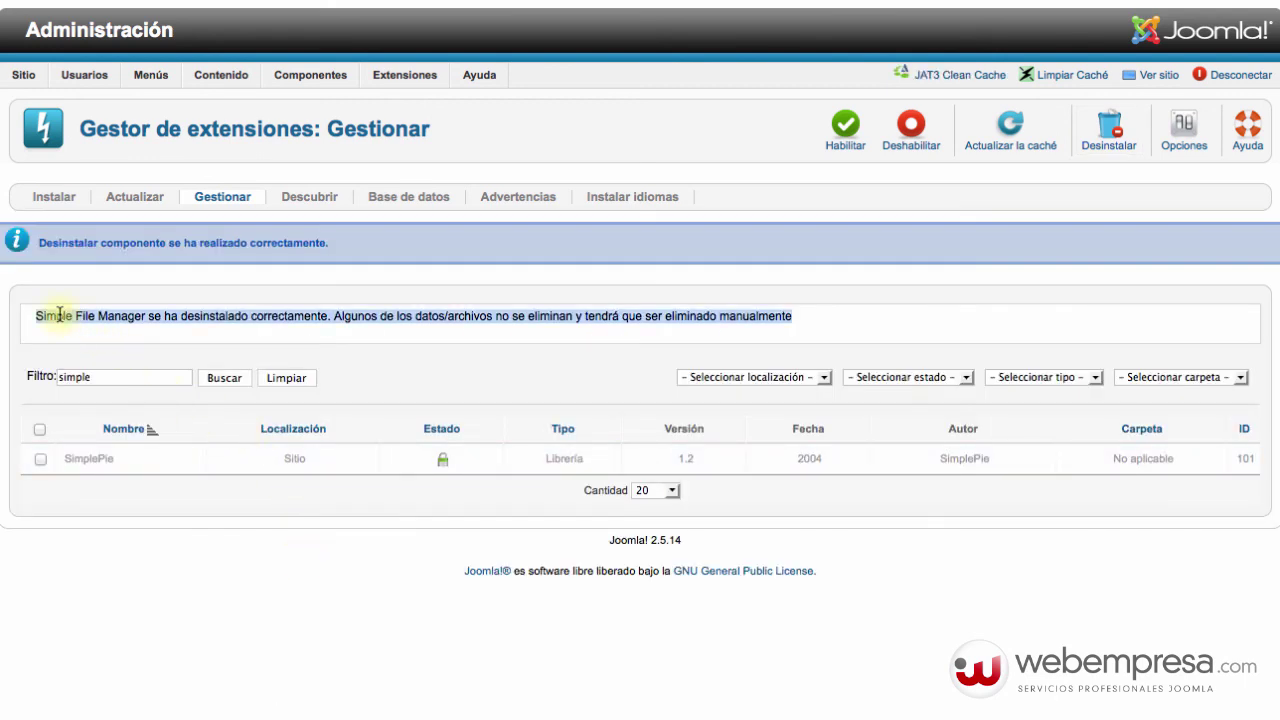
{"action": "left_click", "coordinate": [220, 335]}
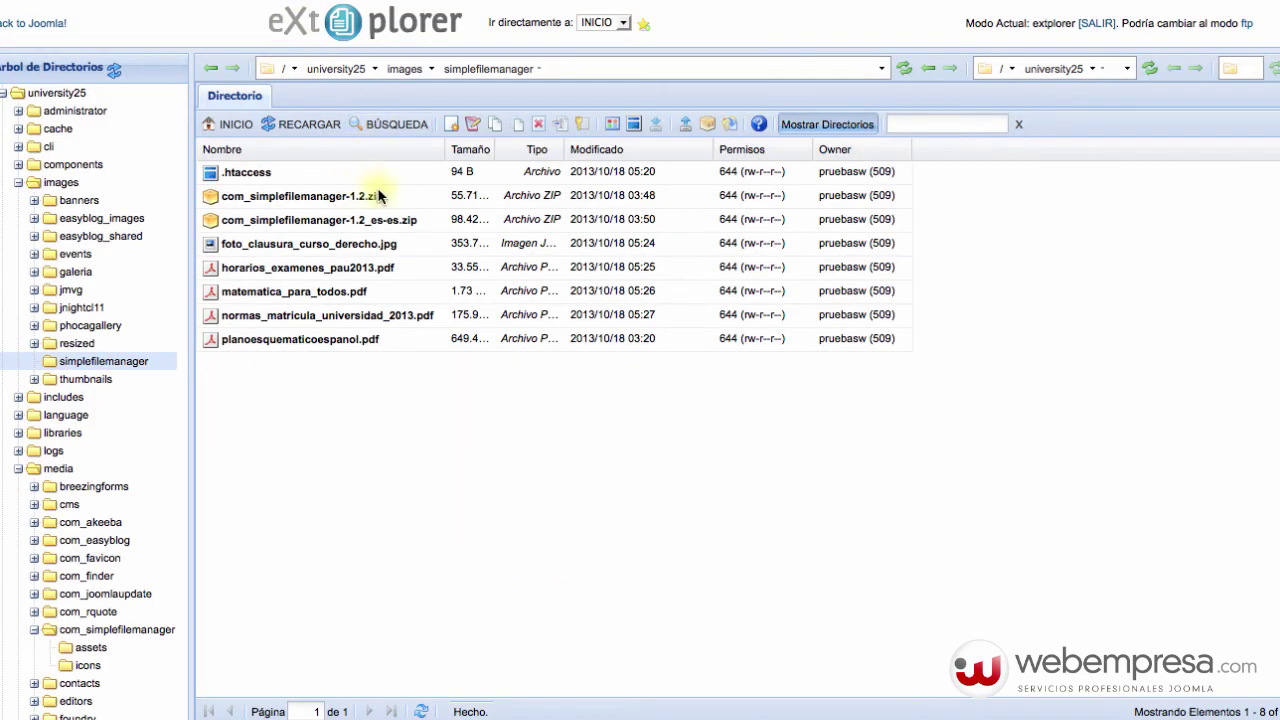
- In eXtplorer, delete all files in images/simplefilemanager from com_simplefilemanager-1.2.zip through planoesquematicoespanol.pdf, keeping .htaccess
{"action": "left_click", "coordinate": [410, 205]}
{"action": "left_click", "coordinate": [383, 338], "text": "shift"}
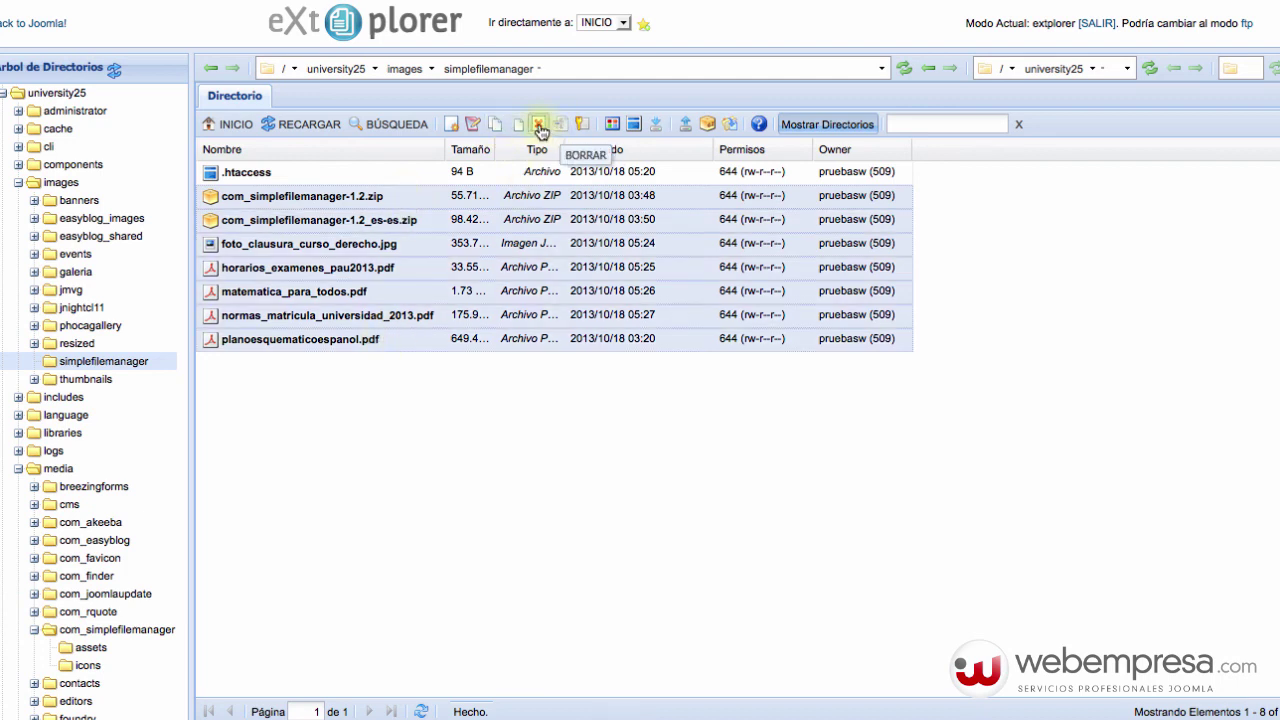
{"action": "key", "text": "Delete"}
{"action": "left_click", "coordinate": [626, 400]}
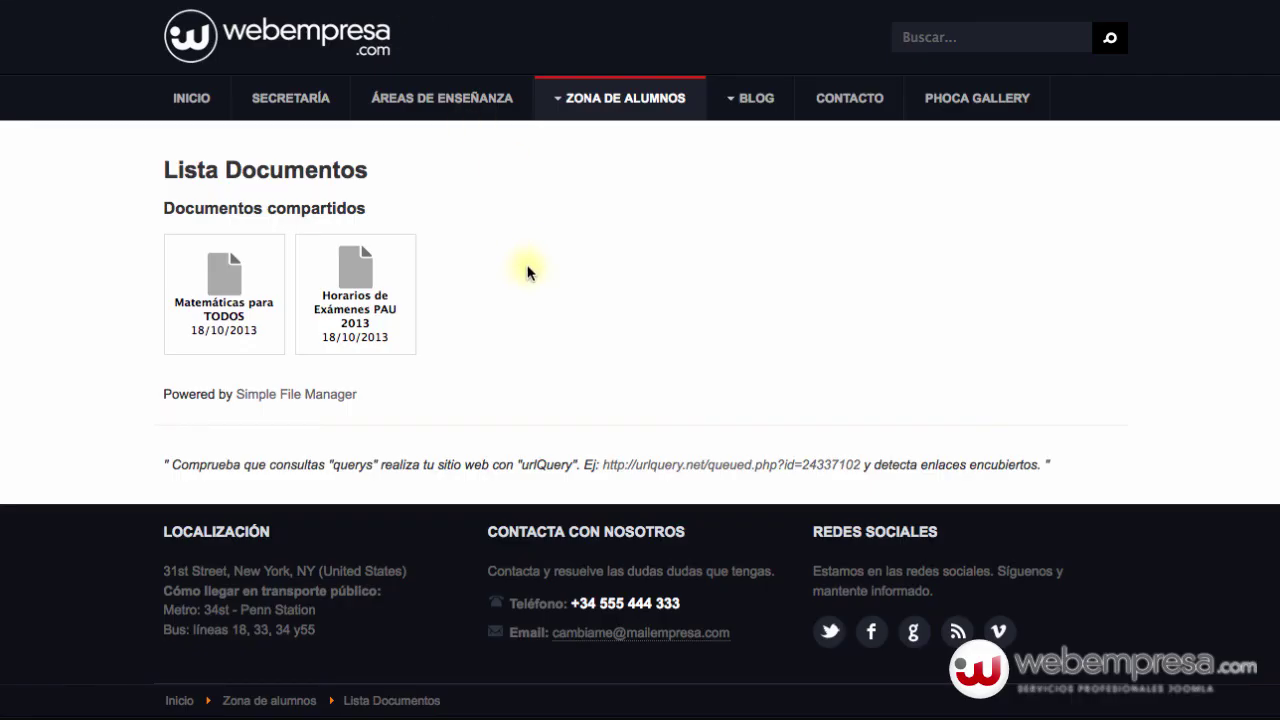
- In the Joomla administration, move the Lista Documentos item of Menu Principal to the trash
{"action": "mouse_move", "coordinate": [602, 104]}
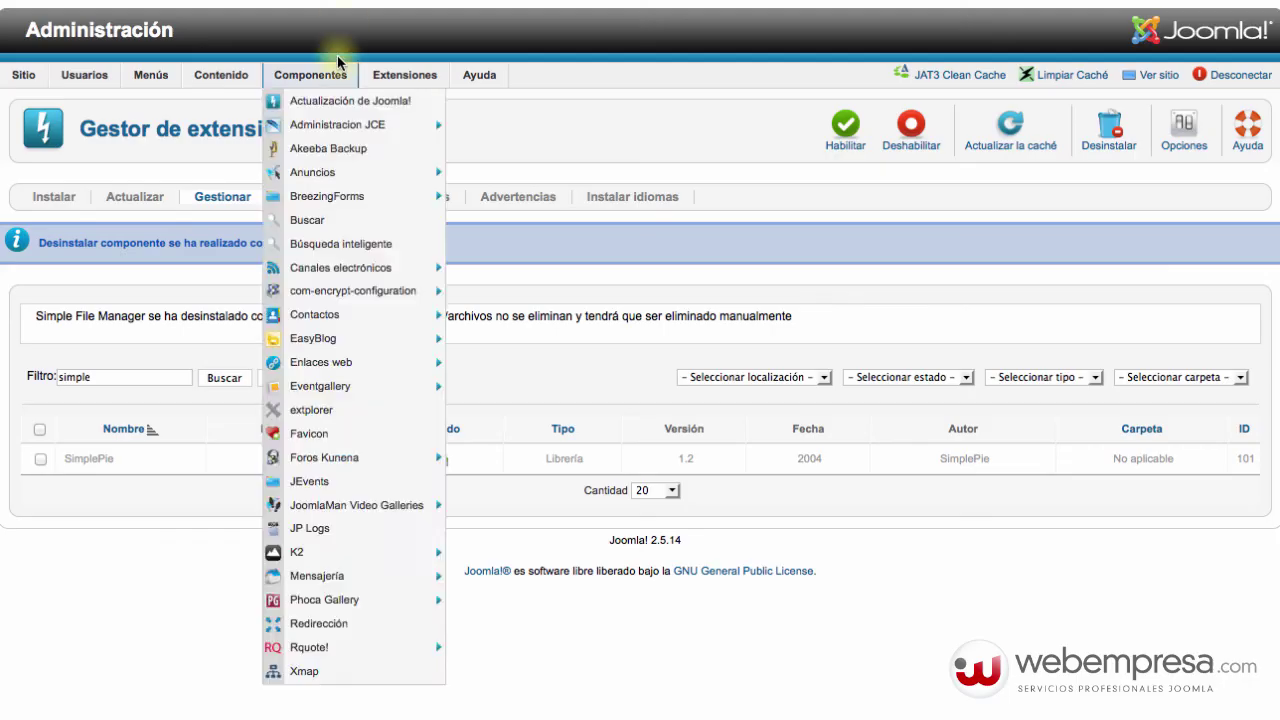
{"action": "mouse_move", "coordinate": [140, 70]}
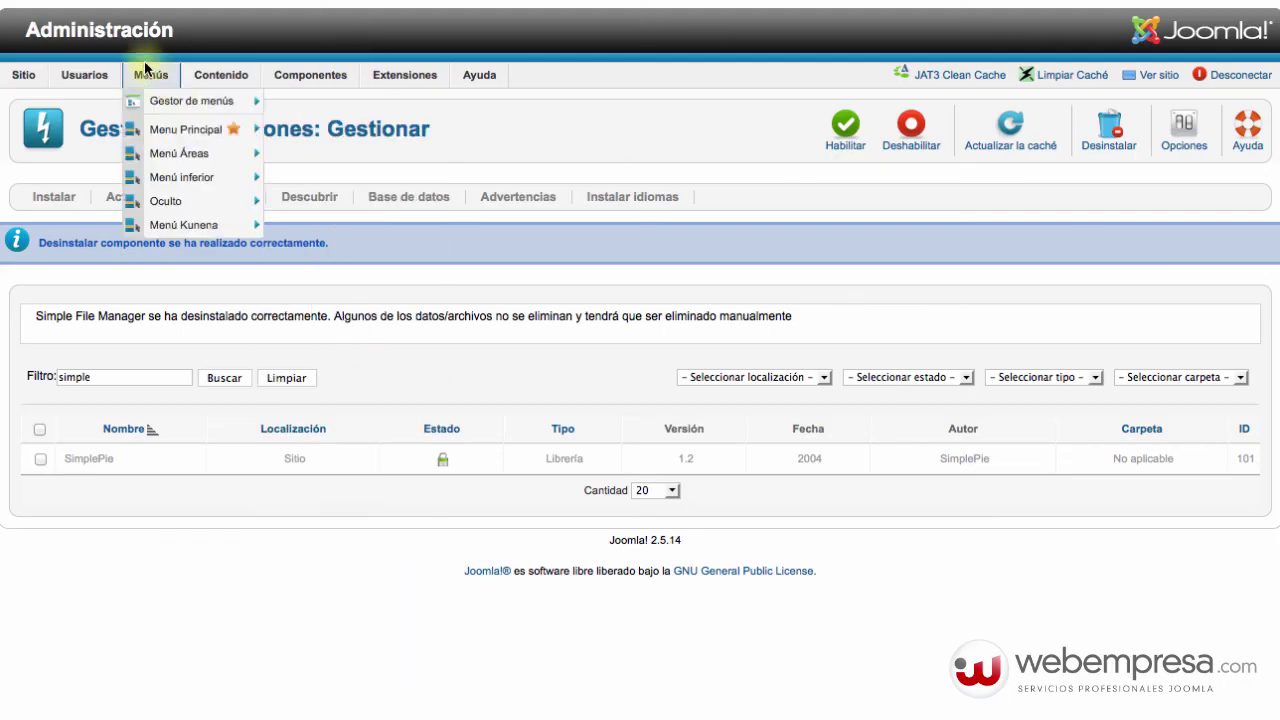
{"action": "mouse_move", "coordinate": [157, 134]}
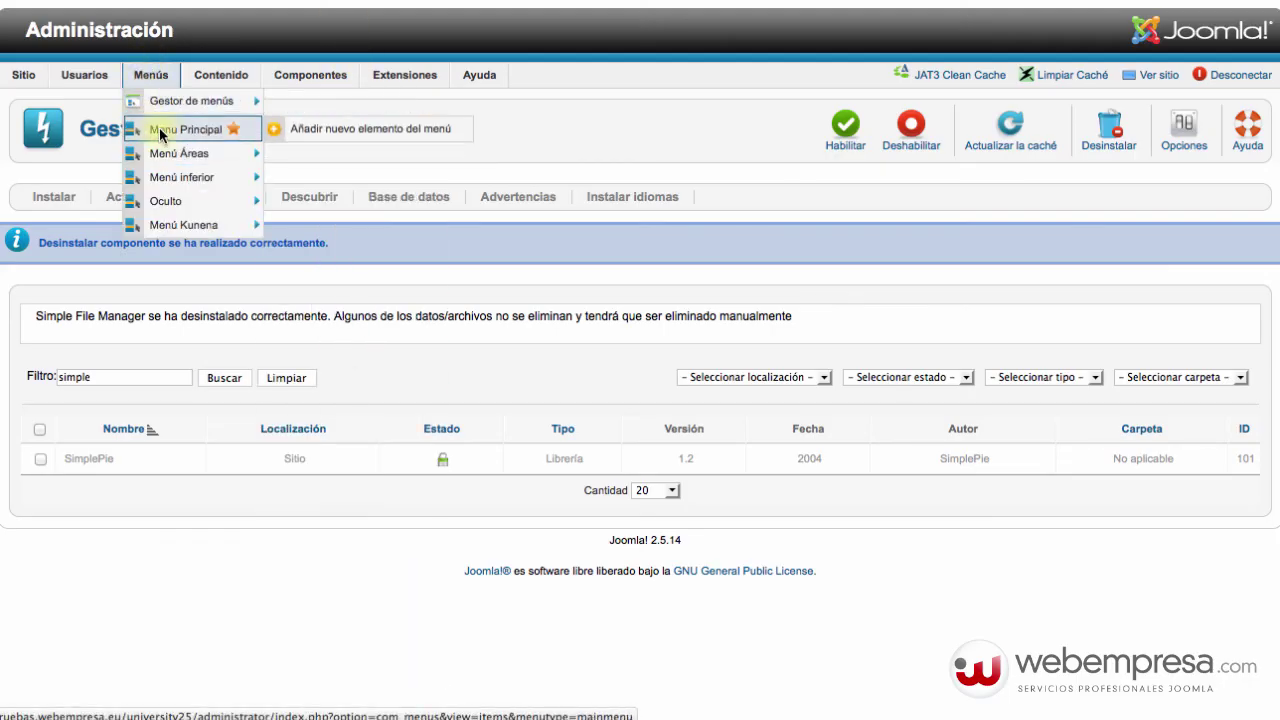
{"action": "left_click", "coordinate": [205, 225]}
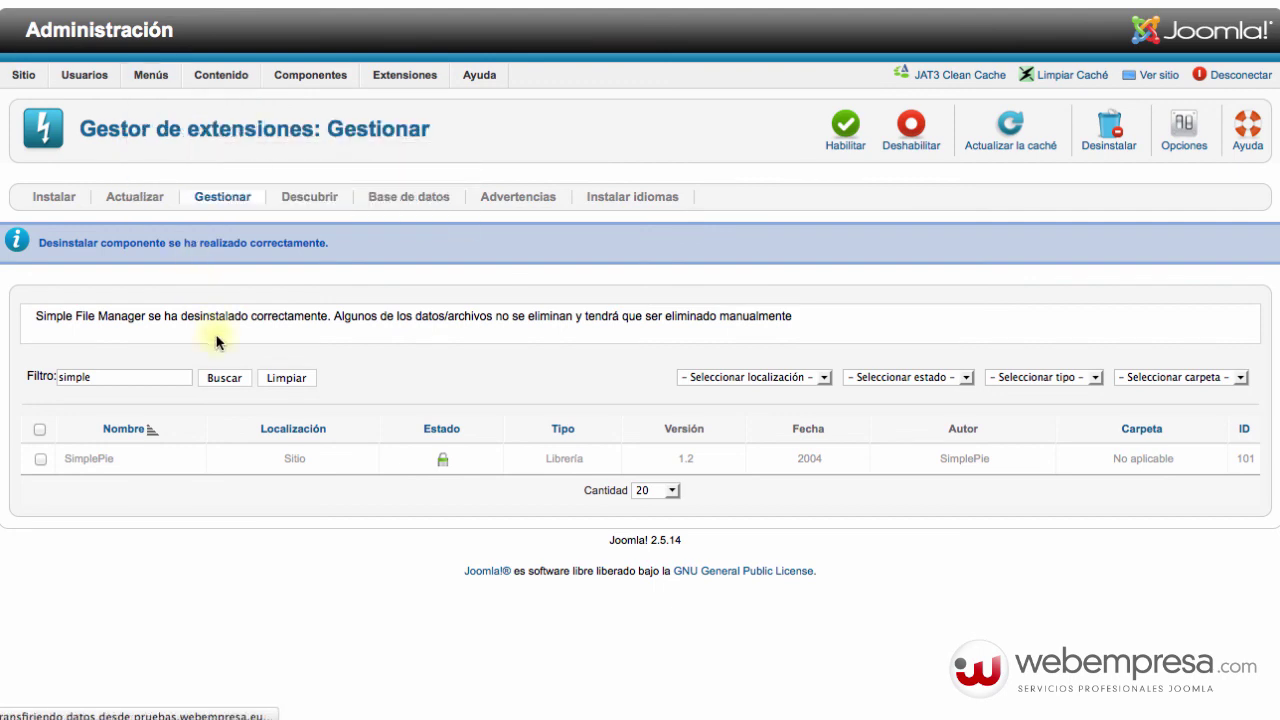
{"action": "scroll", "coordinate": [229, 390], "scroll_direction": "down", "scroll_amount": 3}
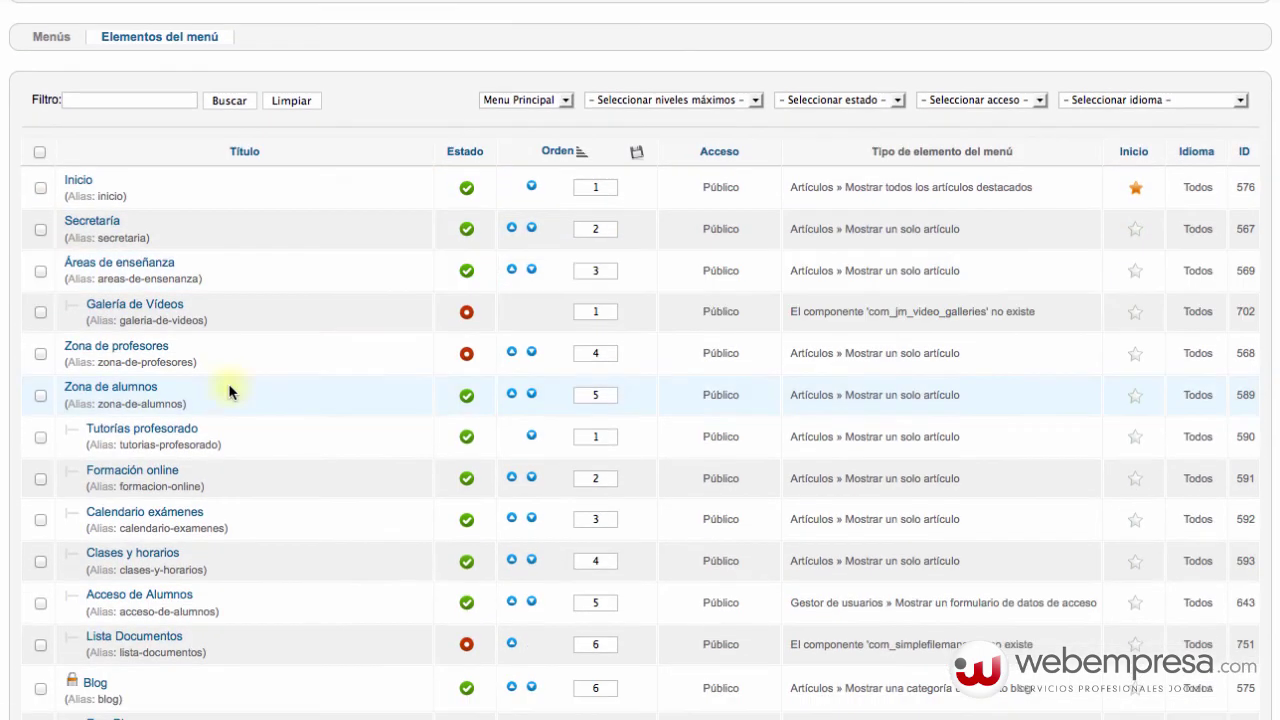
{"action": "left_click", "coordinate": [41, 645]}
{"action": "scroll", "coordinate": [840, 357], "scroll_direction": "up", "scroll_amount": 2}
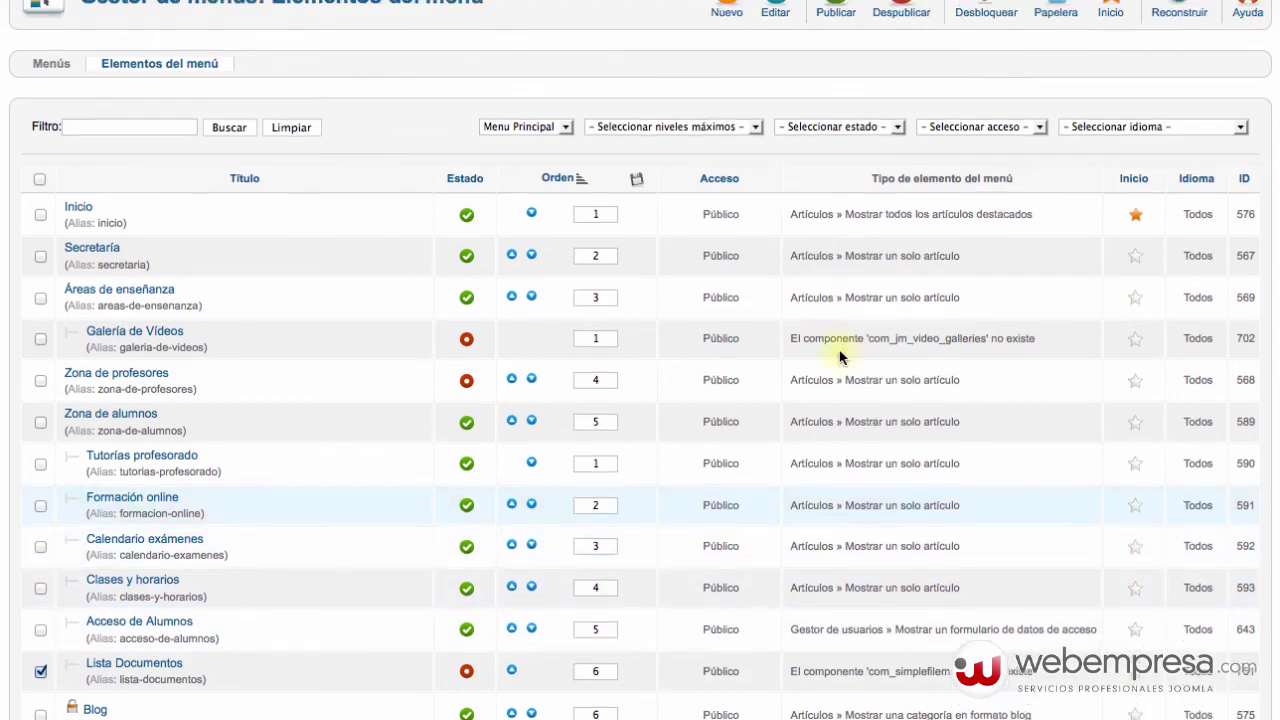
{"action": "scroll", "coordinate": [840, 357], "scroll_direction": "up", "scroll_amount": 2}
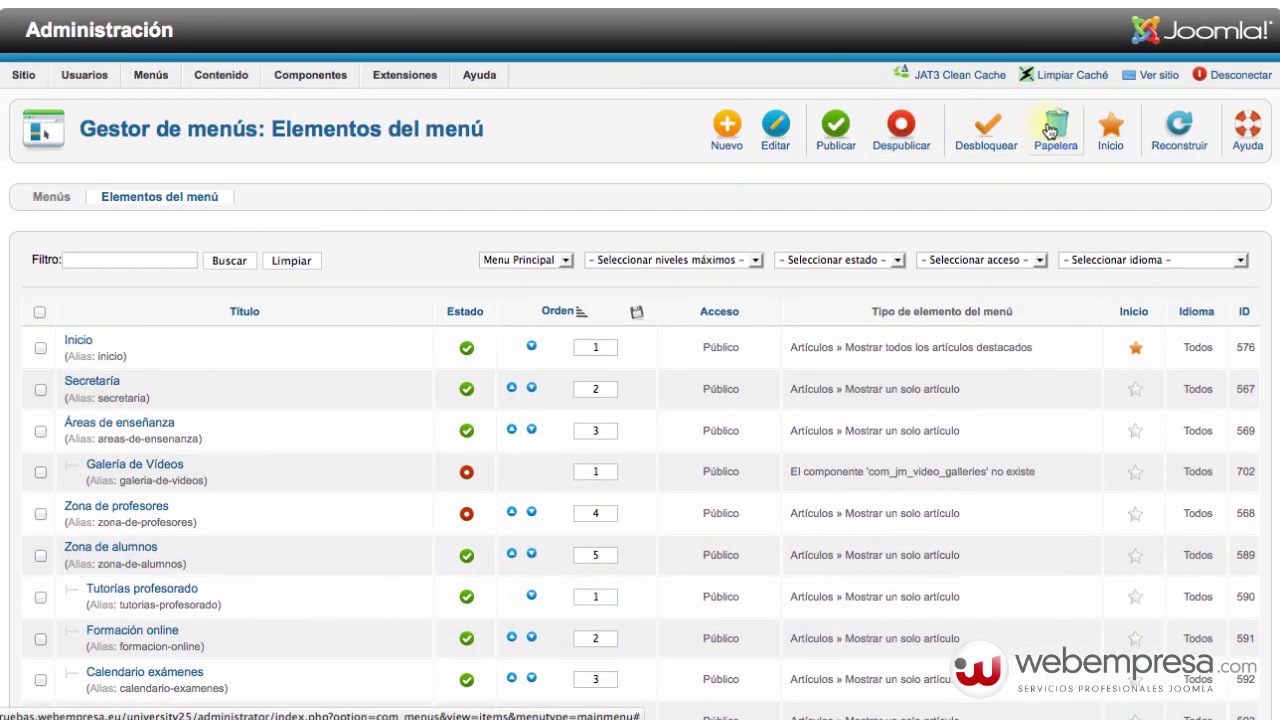
{"action": "left_click", "coordinate": [1049, 131]}
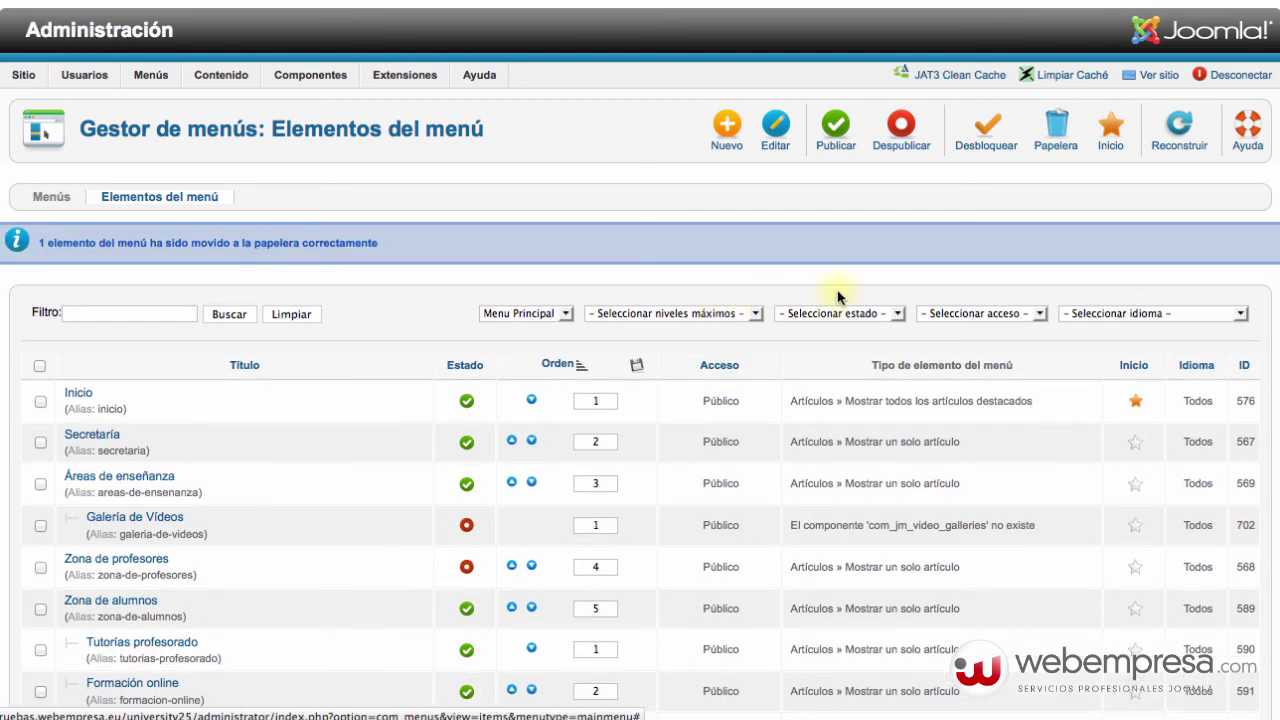
- Filter the menu items by the state Movido a la papelera and permanently delete Lista Documentos from the trash
{"action": "left_click", "coordinate": [958, 313]}
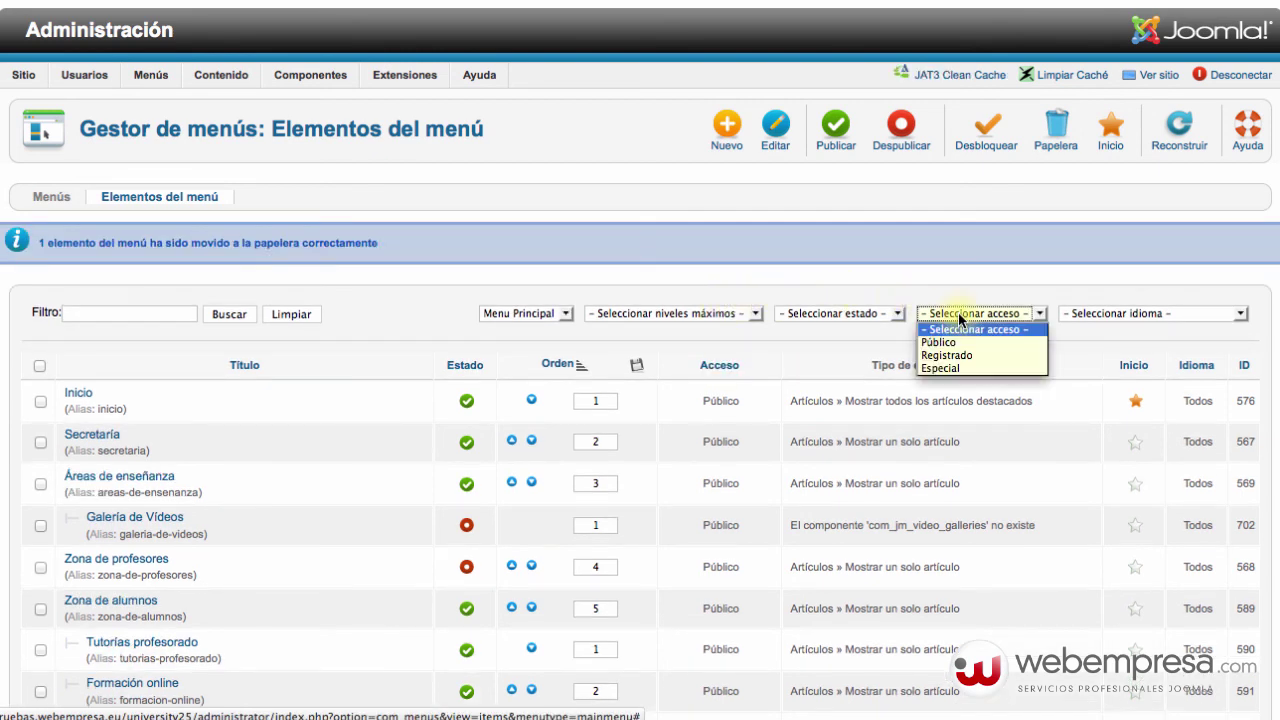
{"action": "left_click", "coordinate": [832, 312]}
{"action": "left_click", "coordinate": [832, 312]}
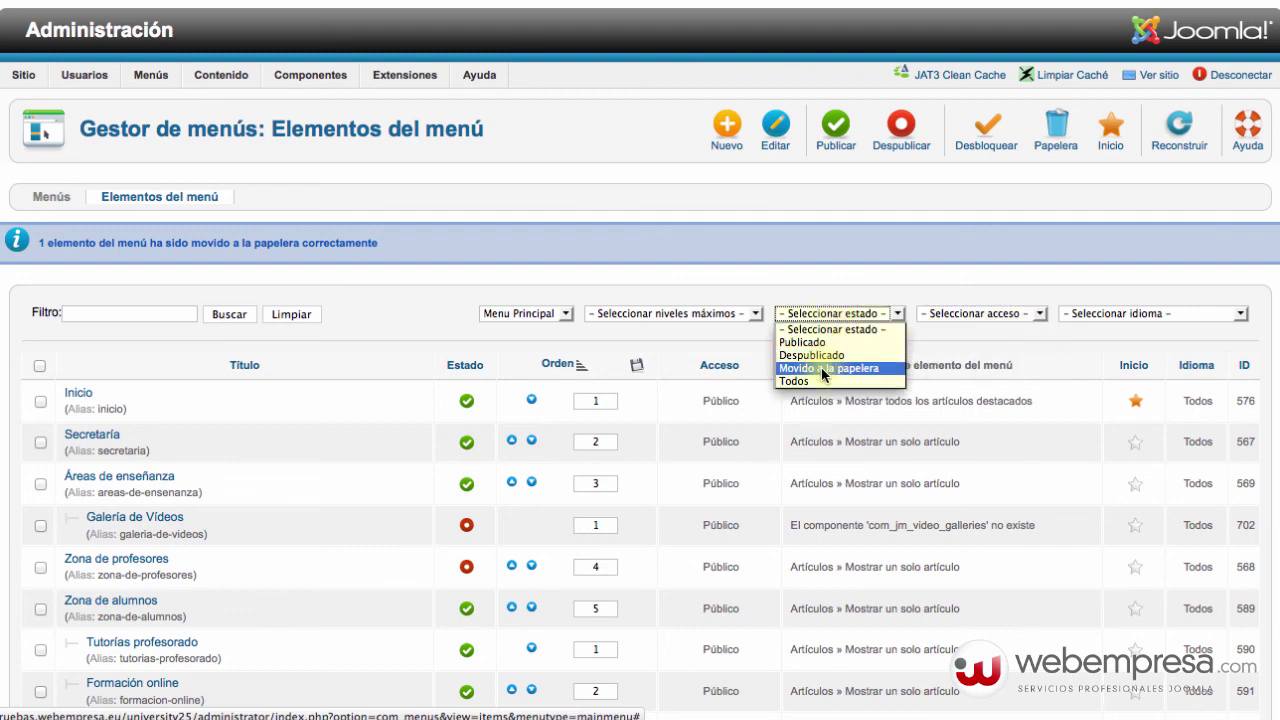
{"action": "left_click", "coordinate": [821, 368]}
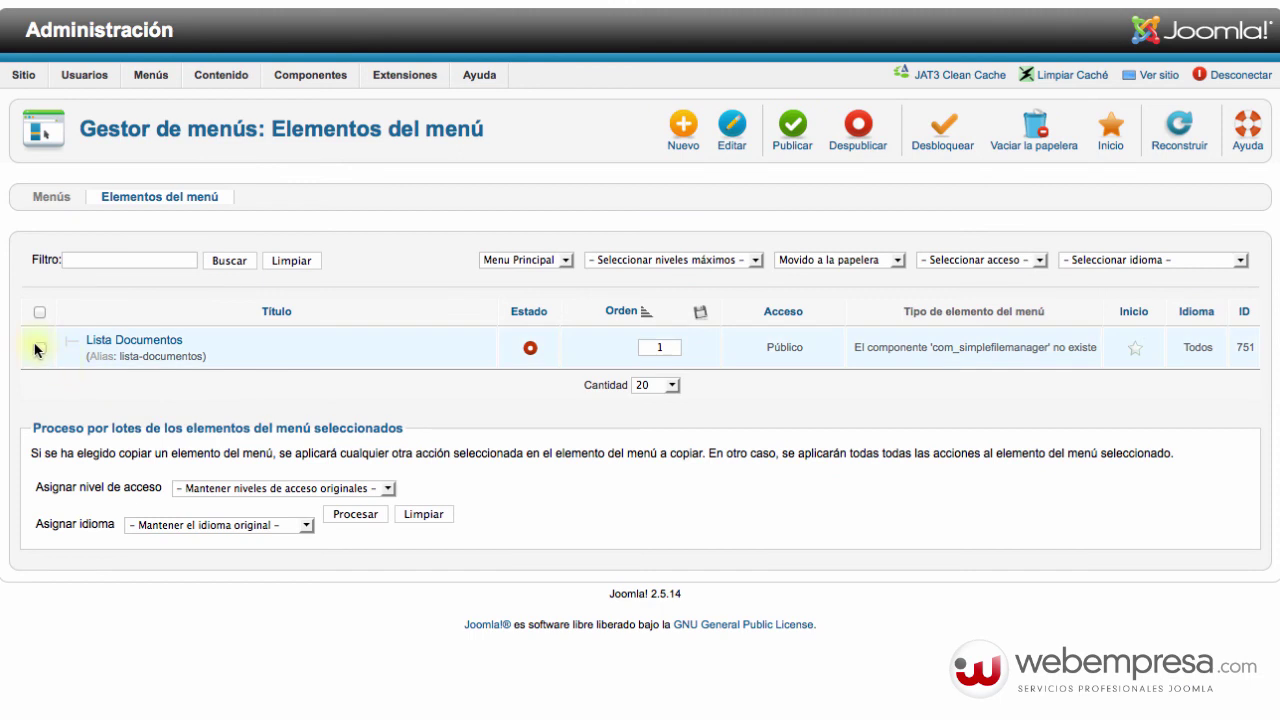
{"action": "left_click", "coordinate": [40, 348]}
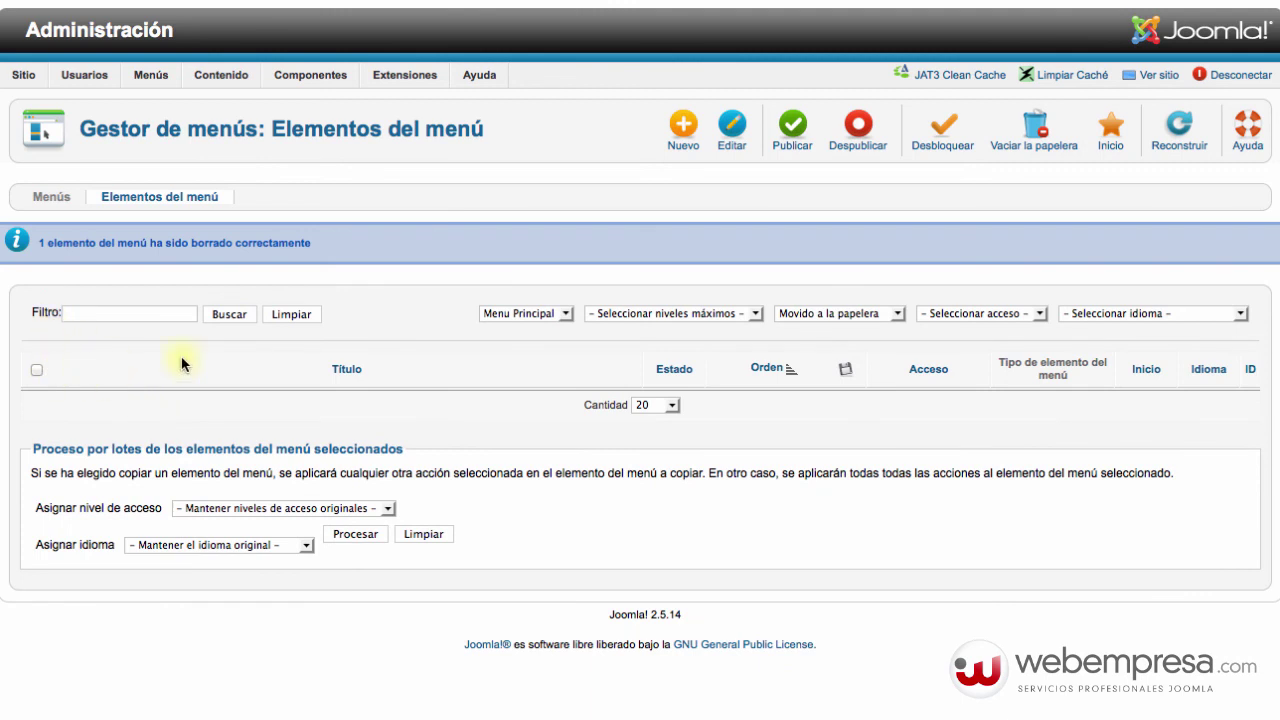
- Reset the state filter of the menu items to Seleccionar estado
{"action": "left_click", "coordinate": [816, 313]}
{"action": "left_click", "coordinate": [816, 312]}
{"action": "left_click", "coordinate": [815, 311]}
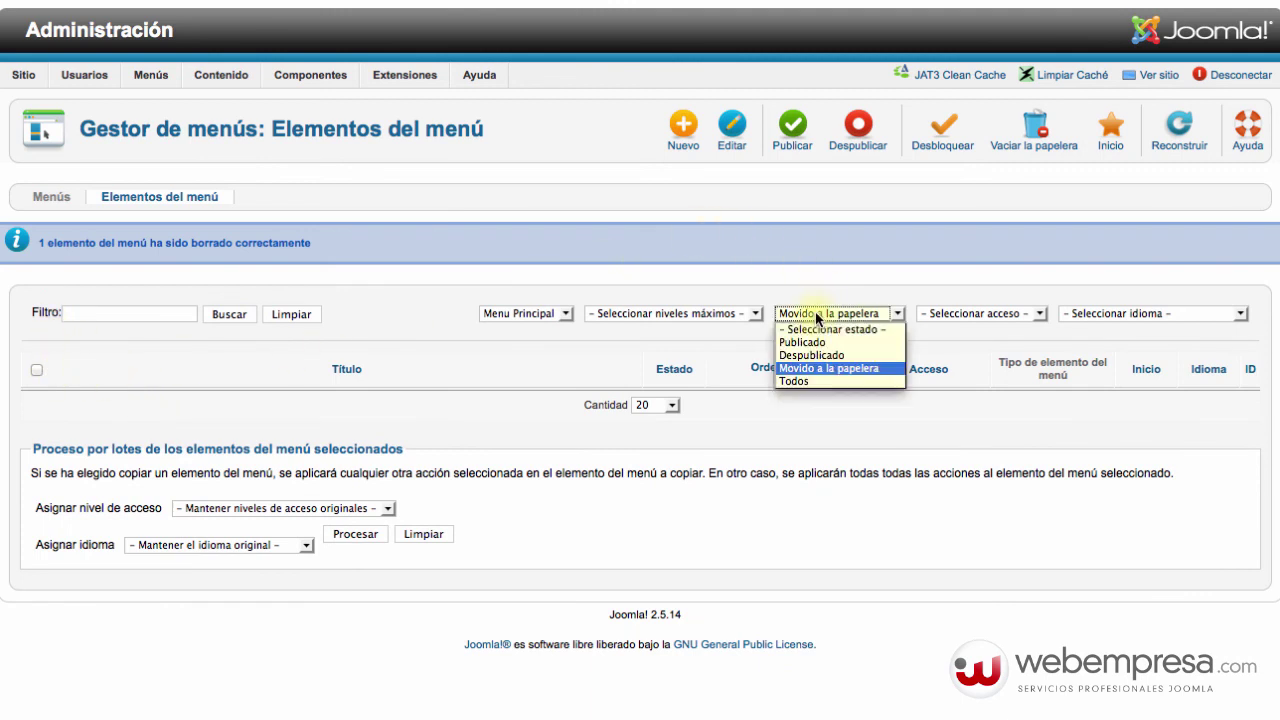
{"action": "left_click", "coordinate": [810, 327]}
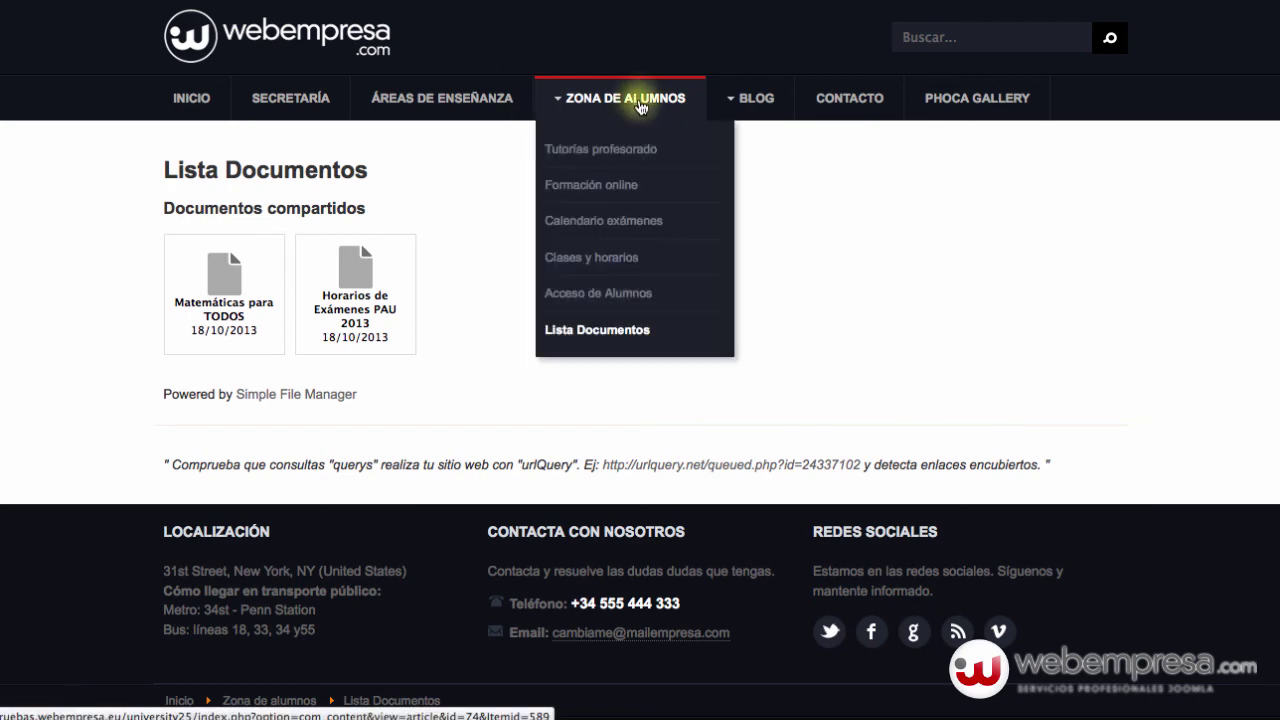
- Examine the student menu on the public Zona de alumnos page, and return to the administration's Panel de control
{"action": "mouse_move", "coordinate": [782, 141]}
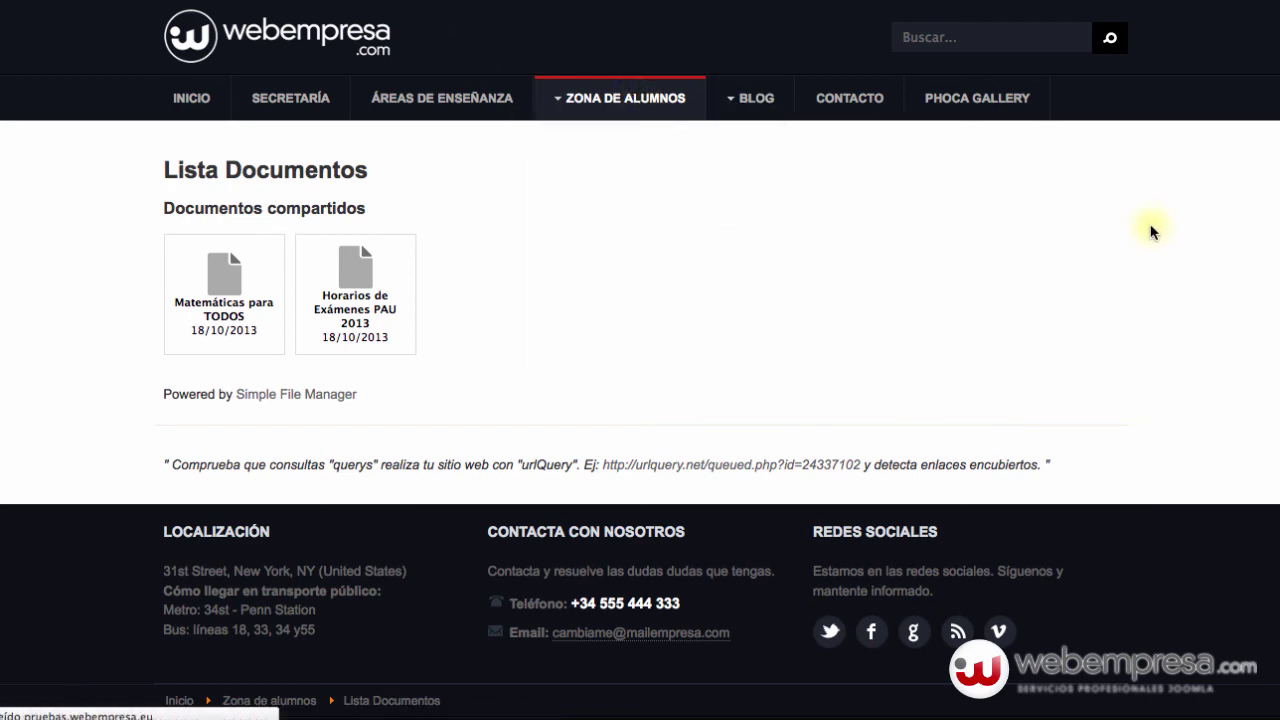
{"action": "scroll", "coordinate": [1000, 590], "scroll_direction": "down", "scroll_amount": 3}
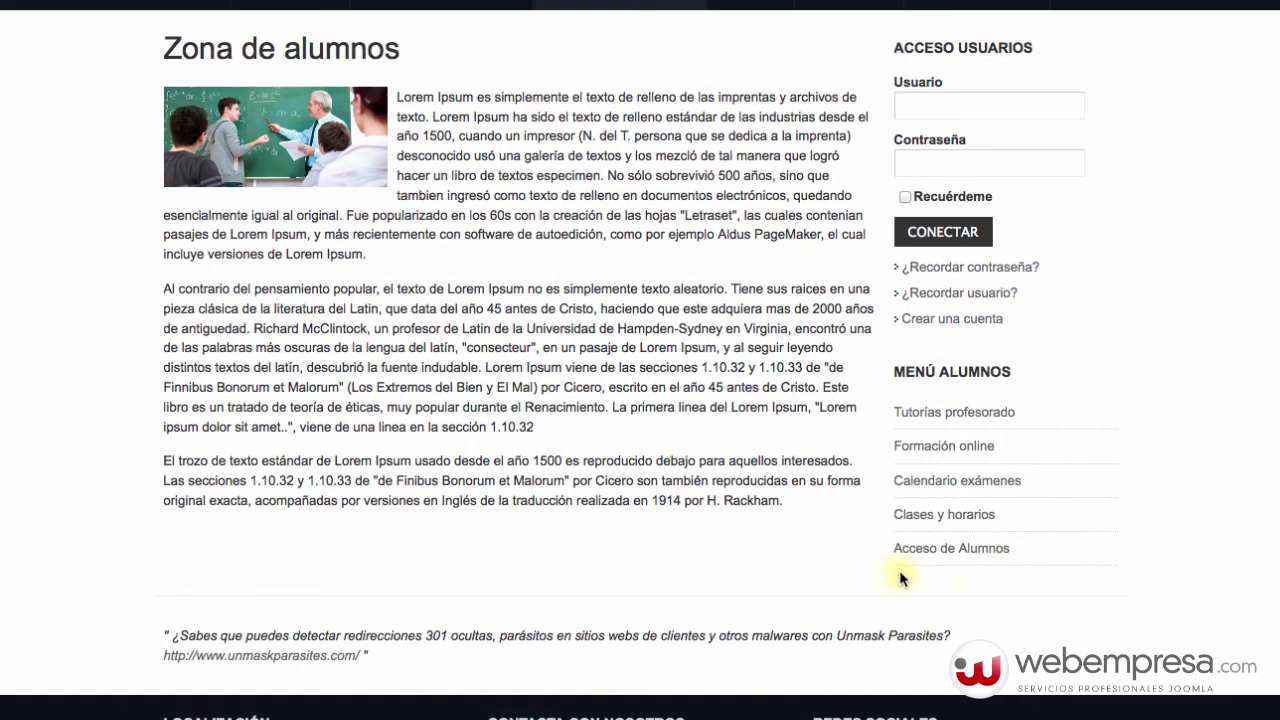
{"action": "scroll", "coordinate": [955, 585], "scroll_direction": "up", "scroll_amount": 3}
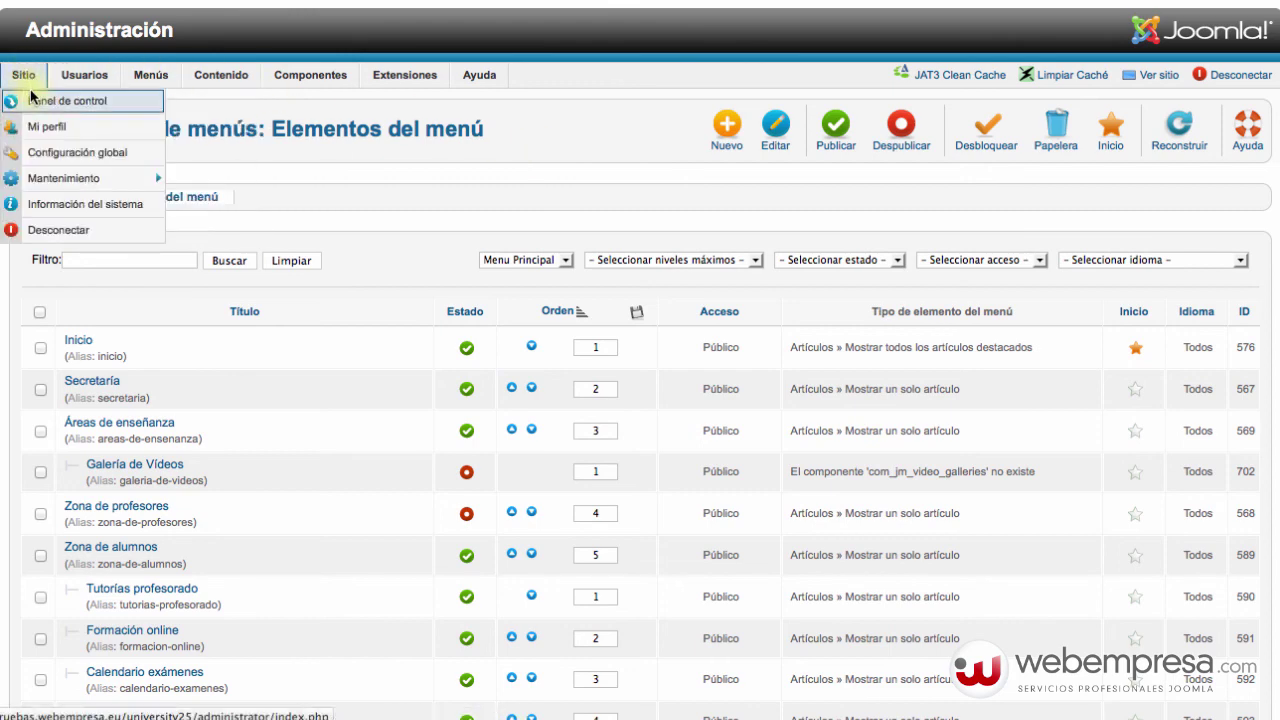
{"action": "left_click", "coordinate": [30, 90]}
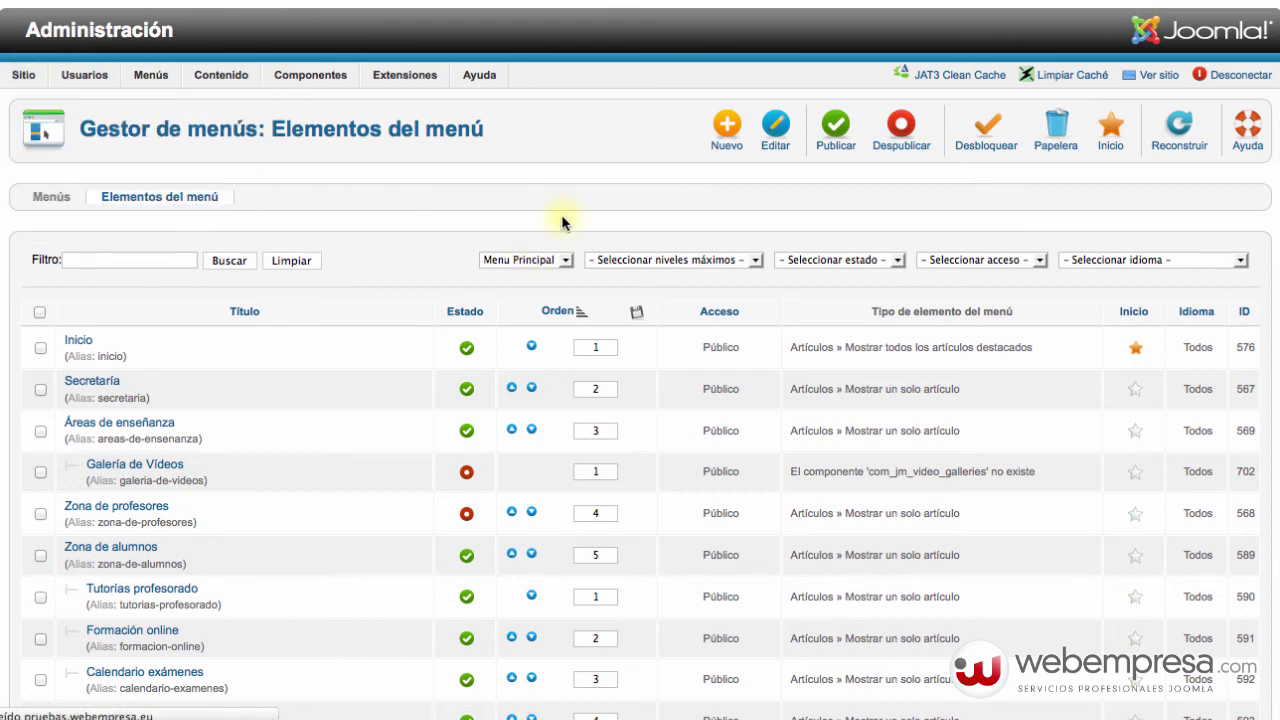